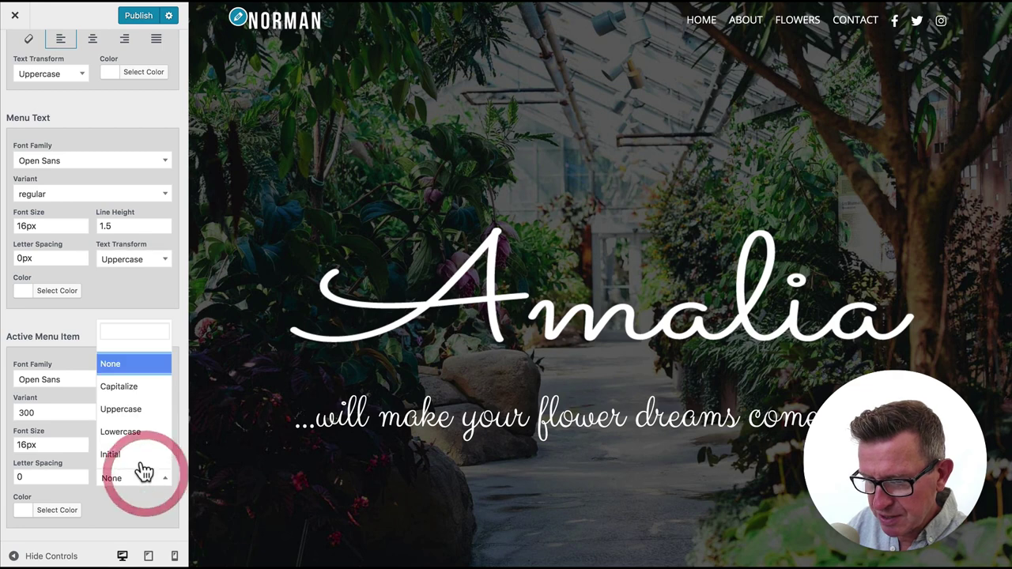
Step: Set the Active Menu Item text transform to Uppercase and publish the customizer changes
{"action": "left_click", "coordinate": [135, 411]}
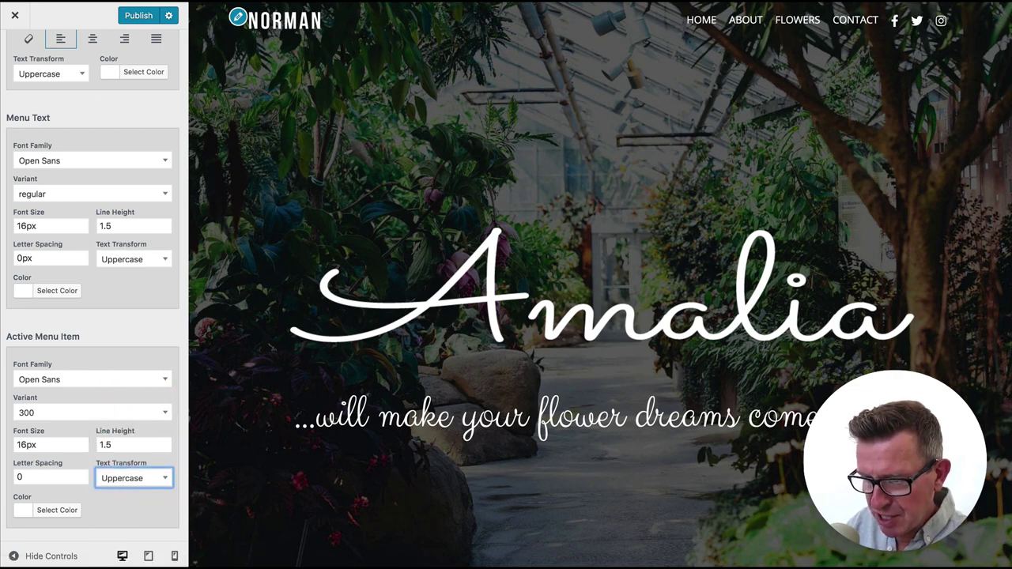
{"action": "left_click", "coordinate": [136, 22]}
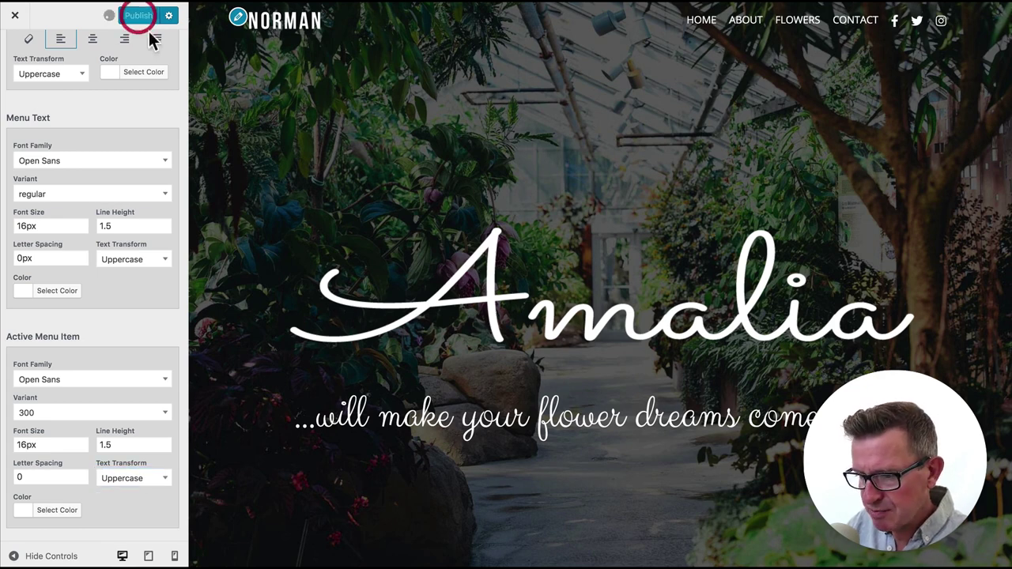
{"action": "left_click", "coordinate": [15, 16]}
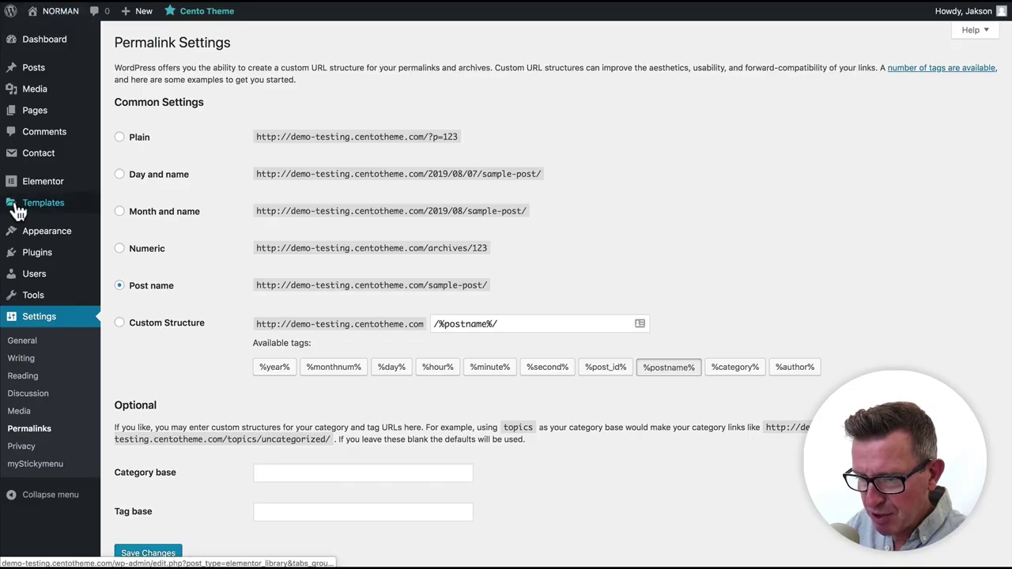
Step: Change the navigation label of the Flowers item in the Main Menu to Workshop
{"action": "mouse_move", "coordinate": [18, 230]}
{"action": "left_click", "coordinate": [135, 287]}
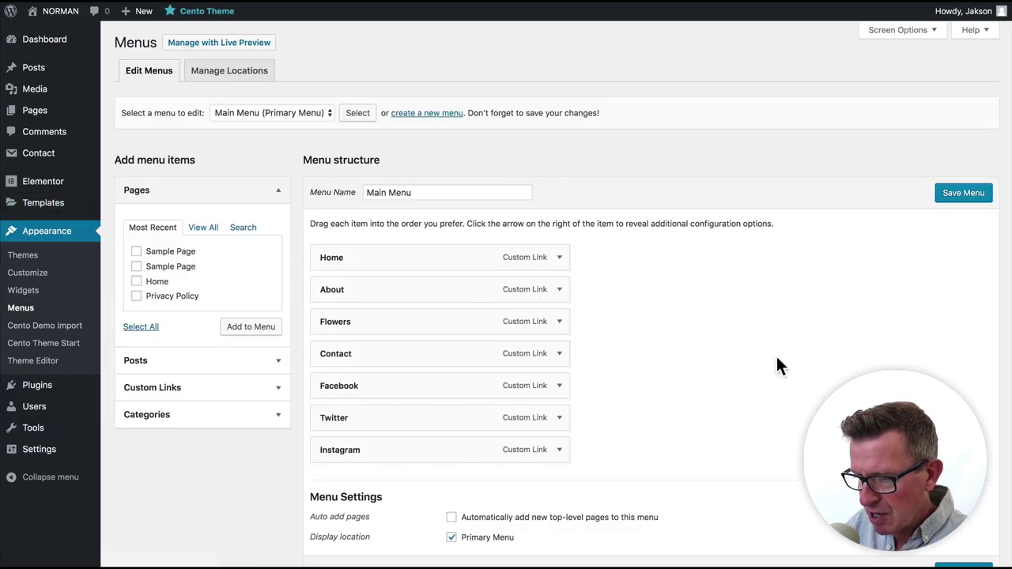
{"action": "left_click", "coordinate": [559, 321]}
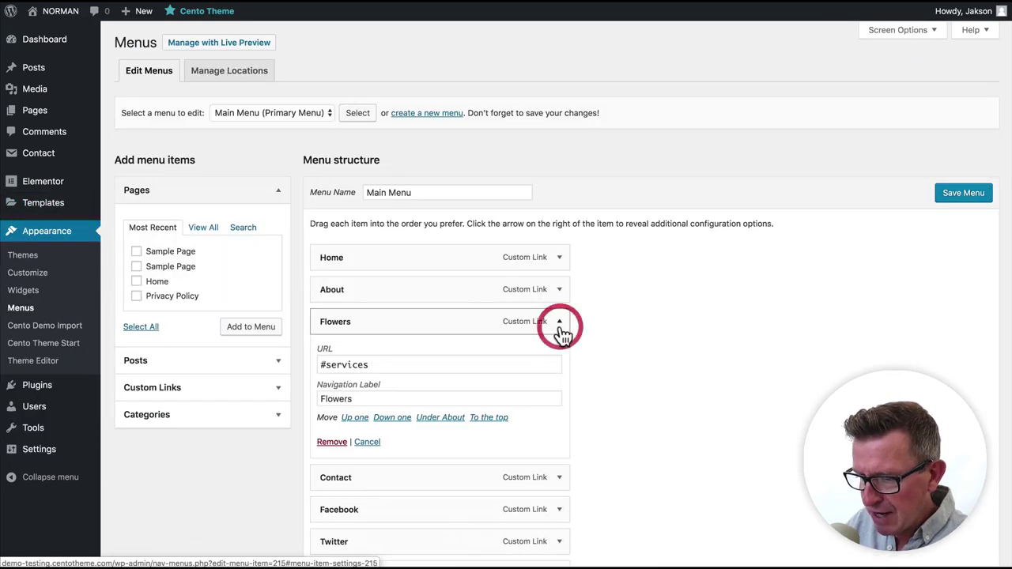
{"action": "double_click", "coordinate": [362, 397]}
{"action": "type", "text": "Worksh"}
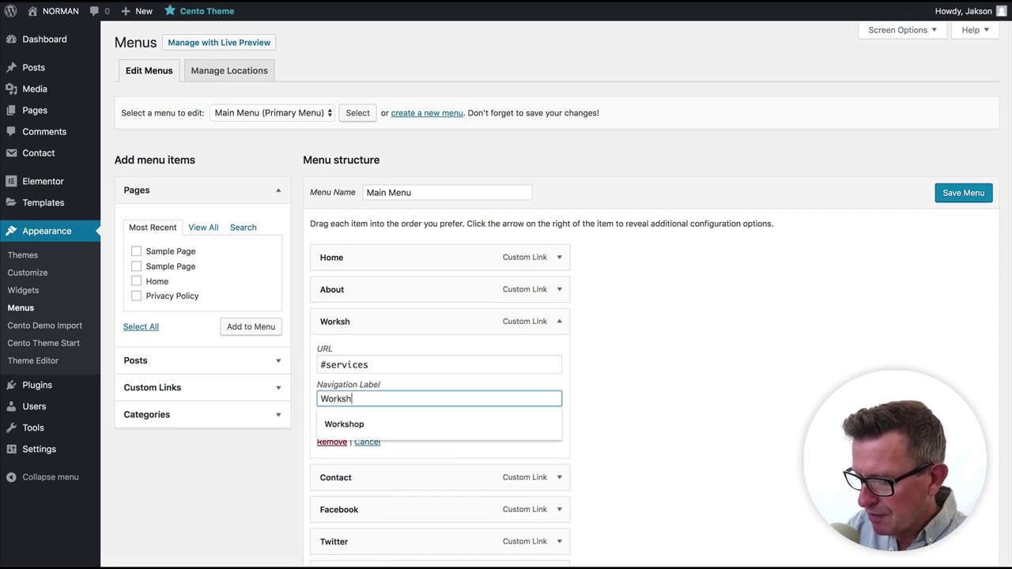
{"action": "type", "text": "op"}
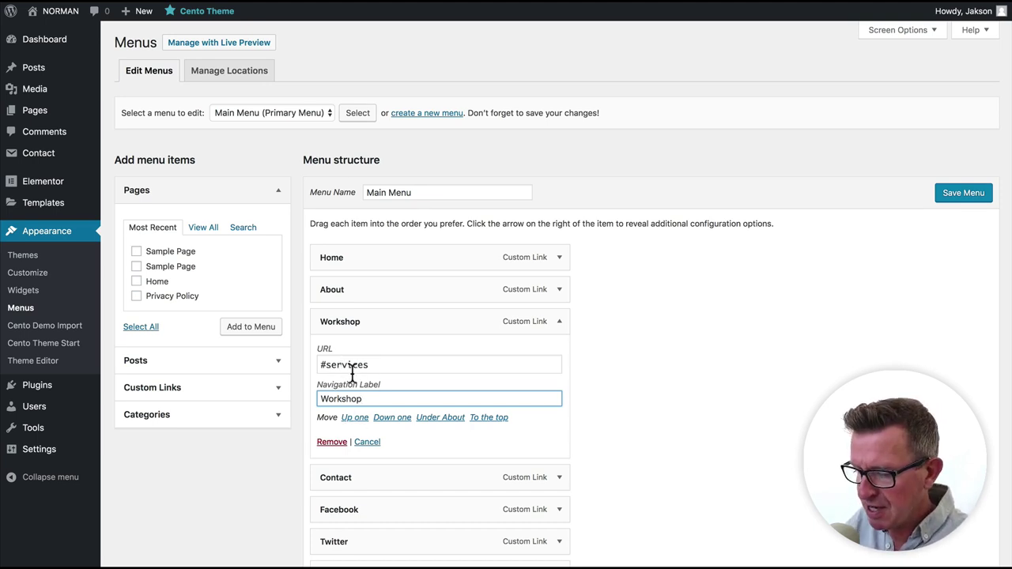
{"action": "left_click", "coordinate": [829, 295]}
{"action": "scroll", "coordinate": [704, 329], "scroll_direction": "down", "scroll_amount": 2}
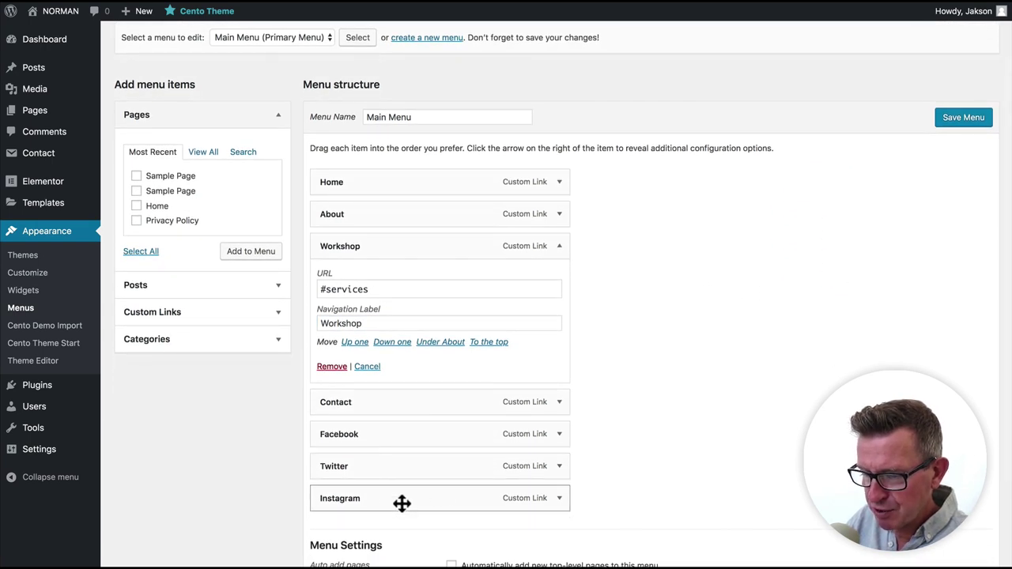
Step: Check the menu items against _Norman_Mockup.png in Preview, and save the Main Menu
{"action": "key", "text": "super+Tab"}
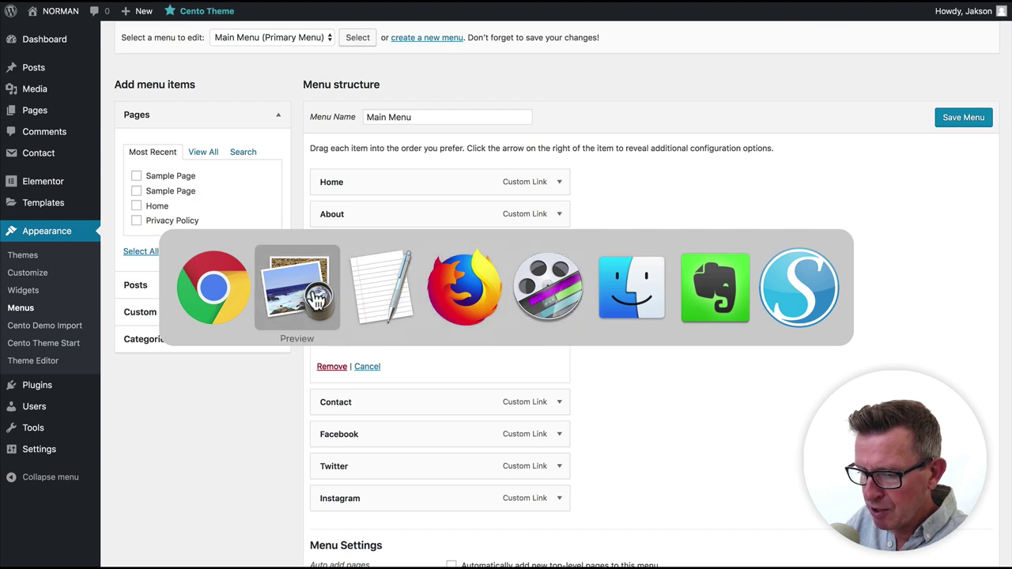
{"action": "left_click", "coordinate": [296, 289]}
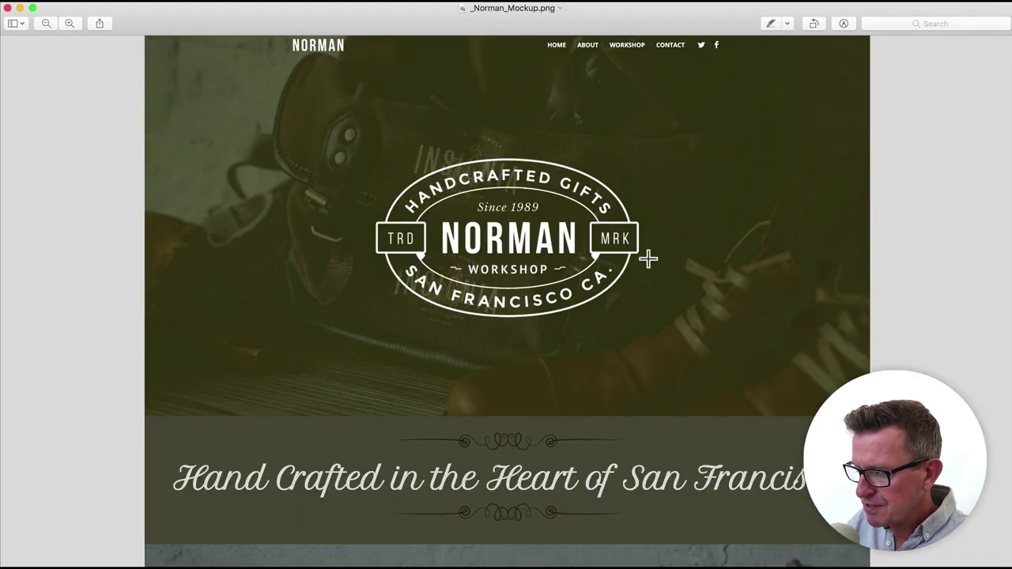
{"action": "key", "text": "super+Tab"}
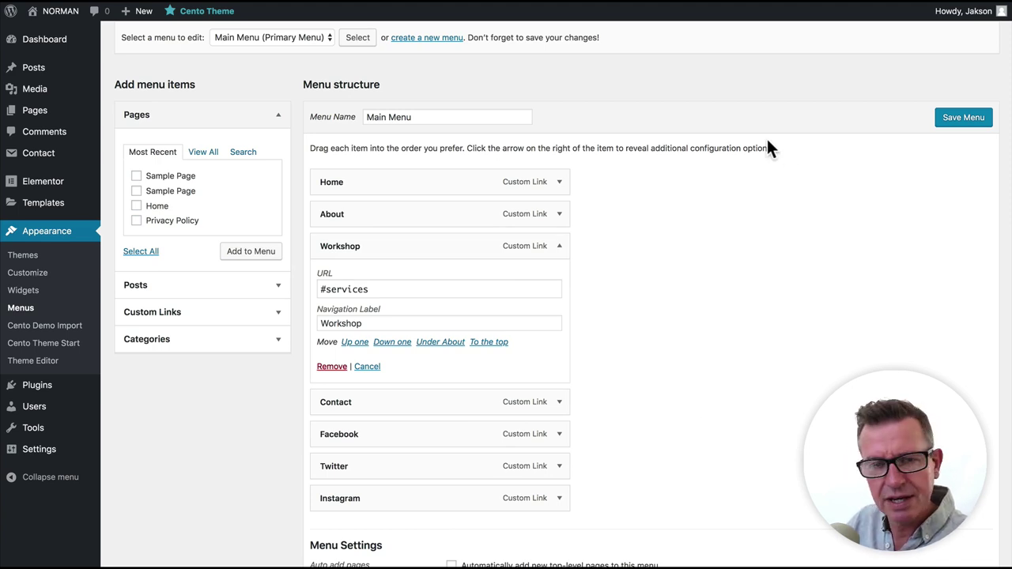
{"action": "left_click", "coordinate": [959, 120]}
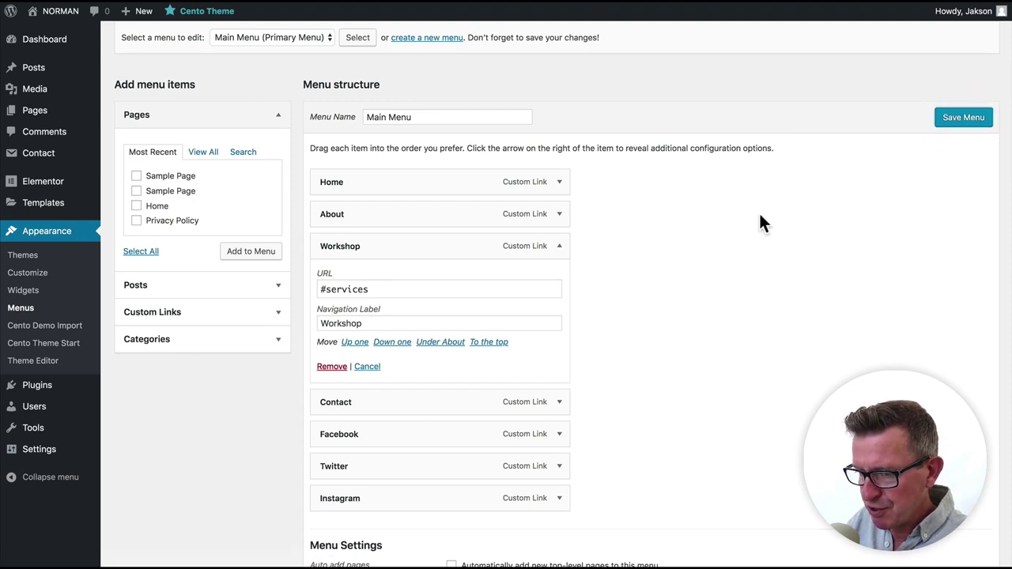
Step: Reload the live site in Firefox and compare its header and hero area with _Norman_Mockup.png in Preview
{"action": "key", "text": "super+Tab"}
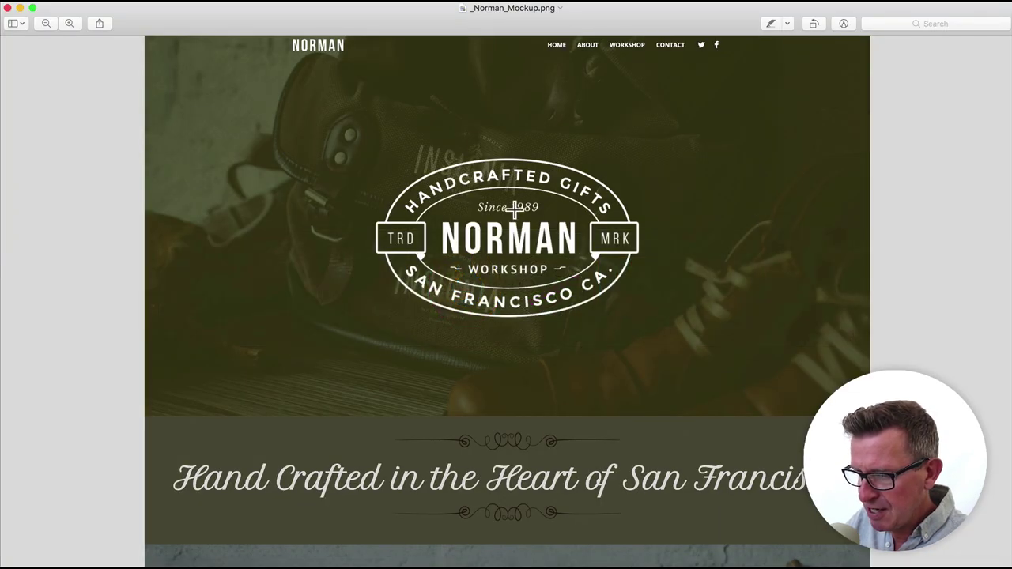
{"action": "key", "text": "super+Tab"}
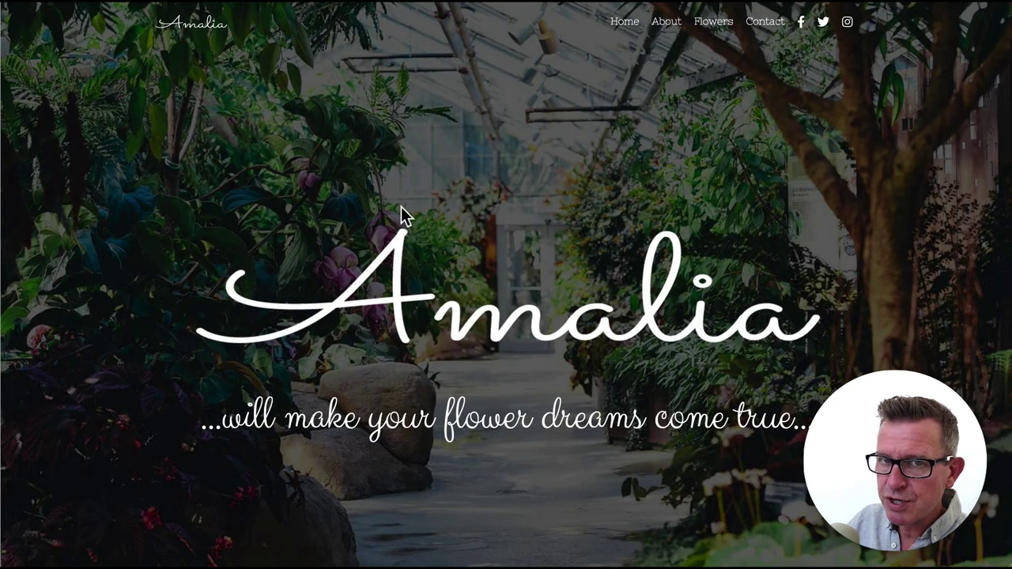
{"action": "key", "text": "super+r"}
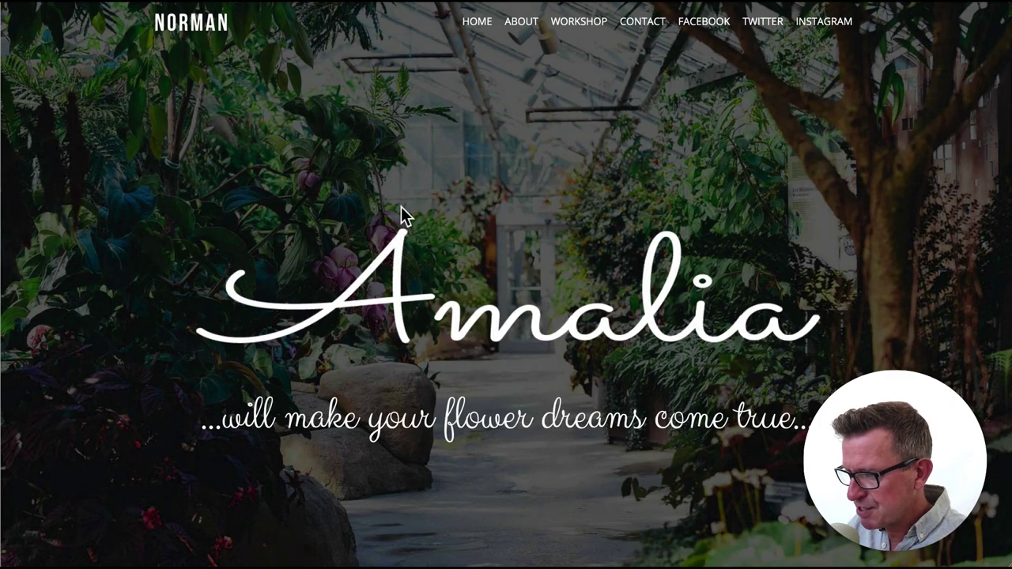
{"action": "key", "text": "super+r"}
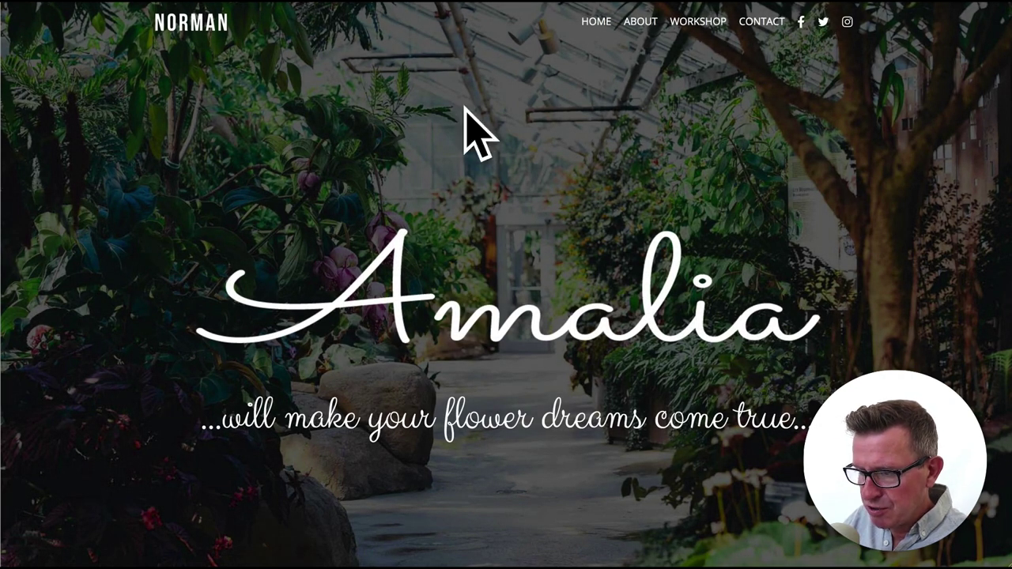
{"action": "key", "text": "super+Tab"}
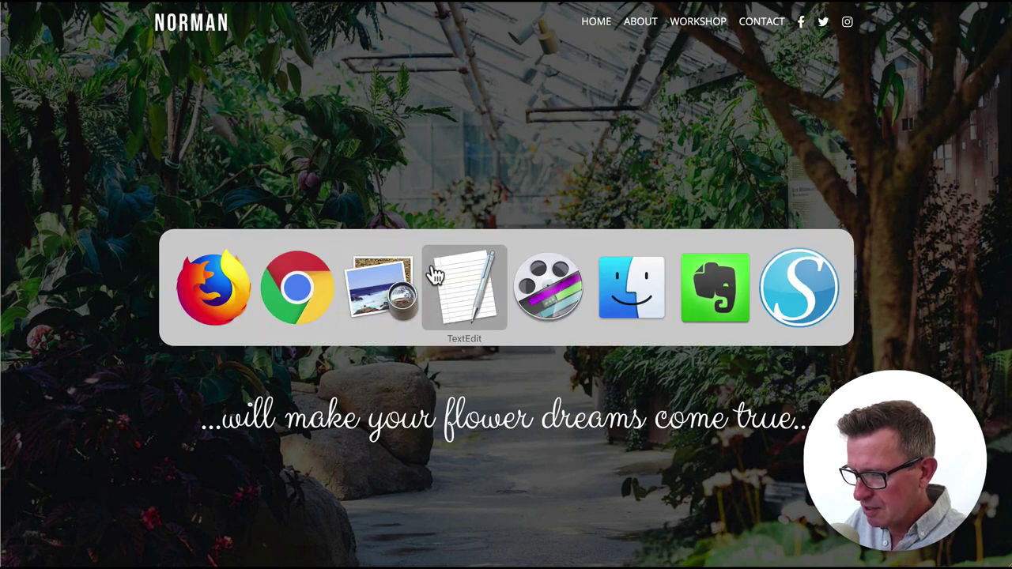
{"action": "left_click", "coordinate": [381, 288]}
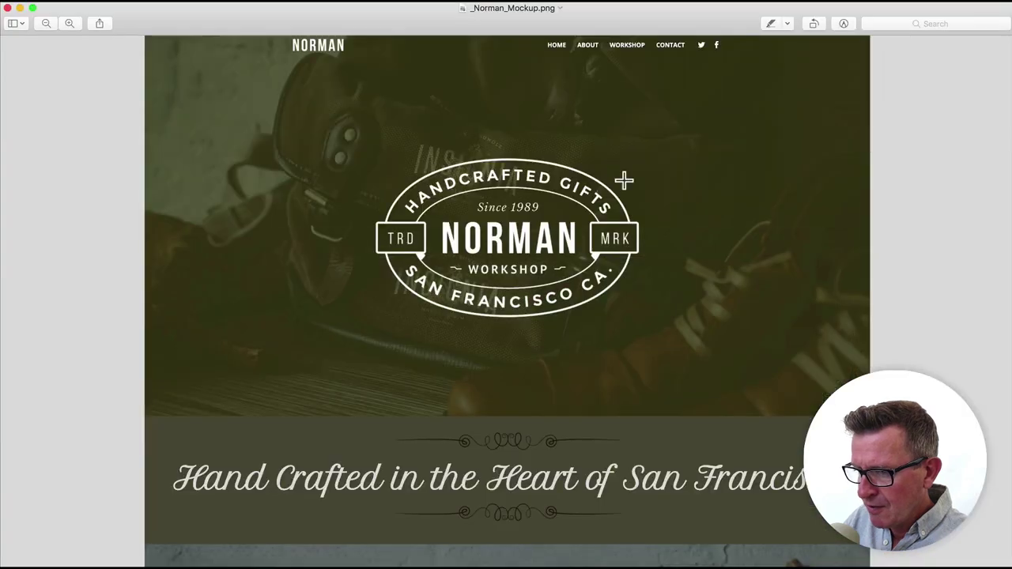
{"action": "key", "text": "super+plus"}
{"action": "scroll", "coordinate": [592, 280], "scroll_direction": "down", "scroll_amount": 1}
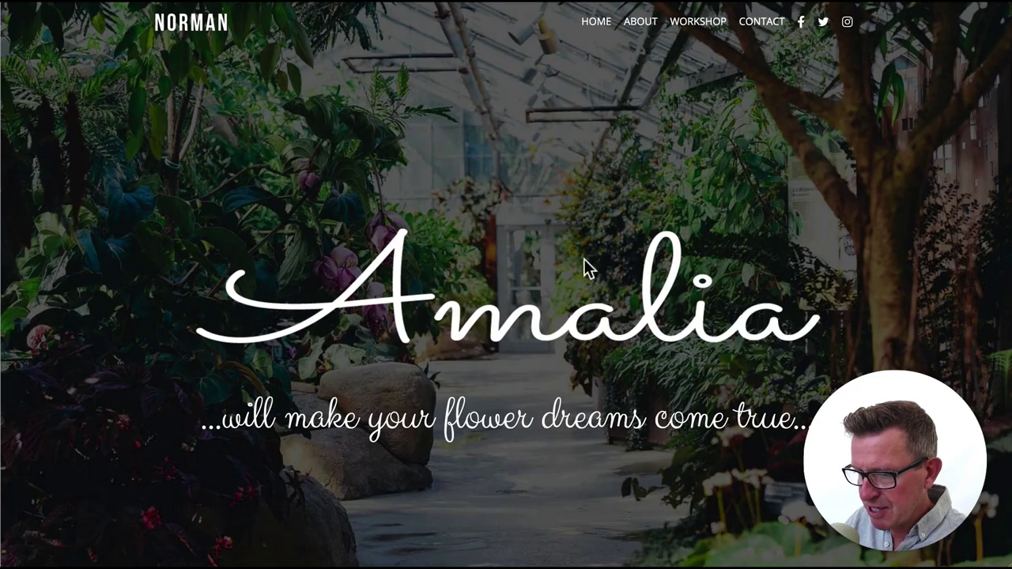
Step: Switch back to the WordPress admin in Chrome and open the Home page for editing with Elementor
{"action": "key", "text": "super+Tab"}
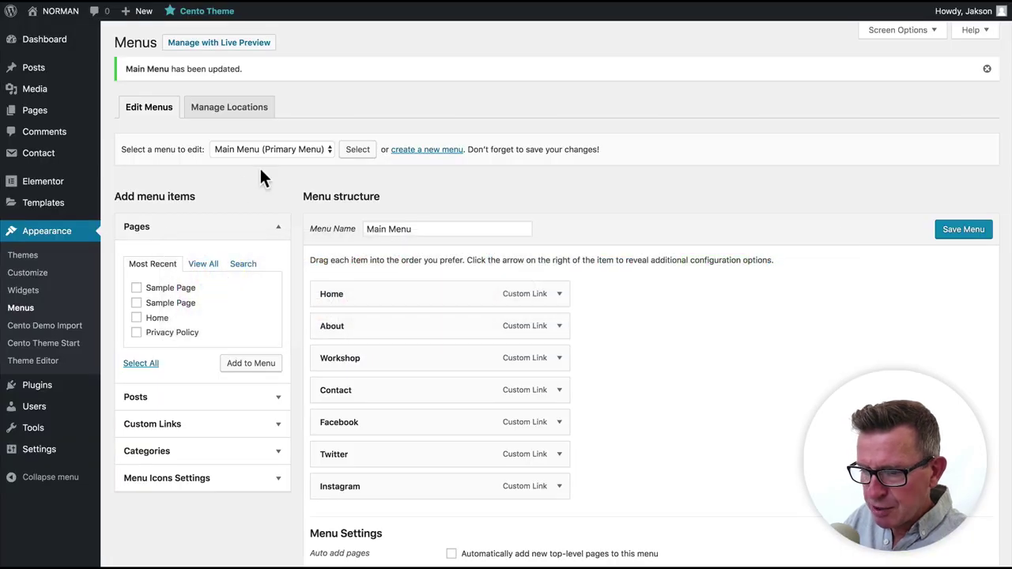
{"action": "left_click", "coordinate": [35, 112]}
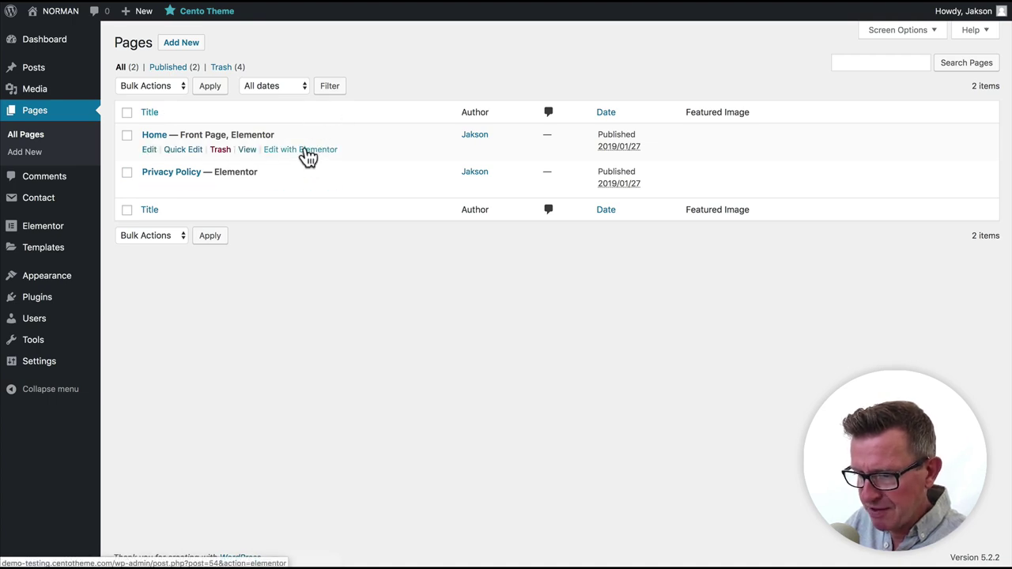
{"action": "right_click", "coordinate": [306, 150]}
{"action": "left_click", "coordinate": [371, 154]}
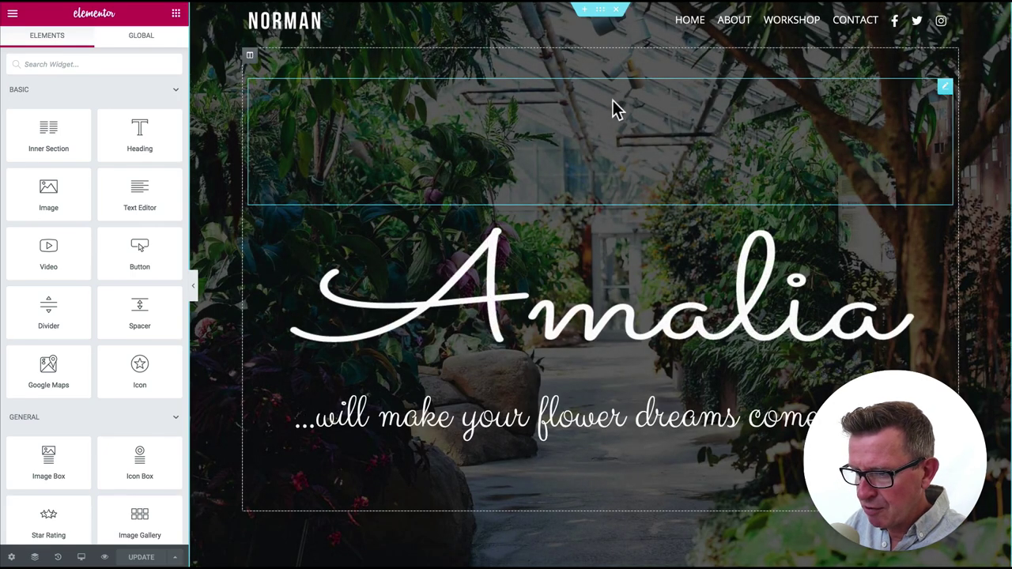
Step: Replace the hero section's background image with hero-norman.jpg uploaded from the Backgrounds folder
{"action": "left_click", "coordinate": [600, 10]}
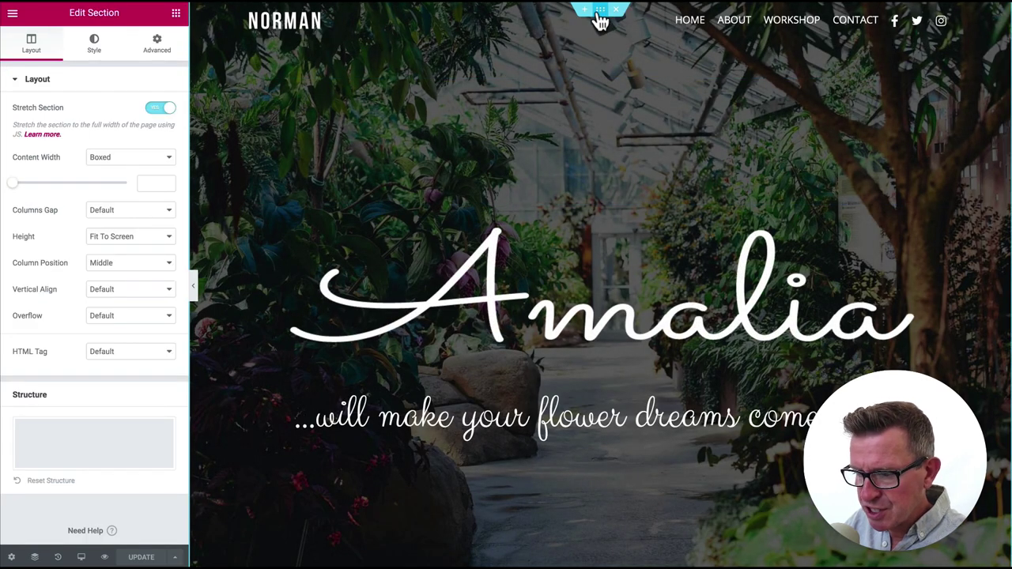
{"action": "left_click", "coordinate": [96, 44]}
{"action": "left_click", "coordinate": [100, 266]}
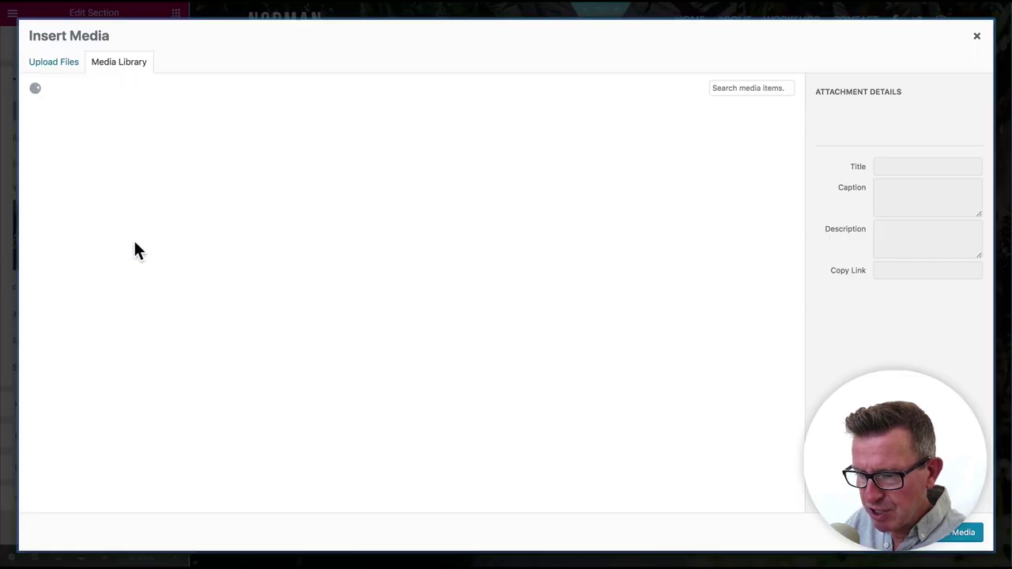
{"action": "left_click", "coordinate": [60, 66]}
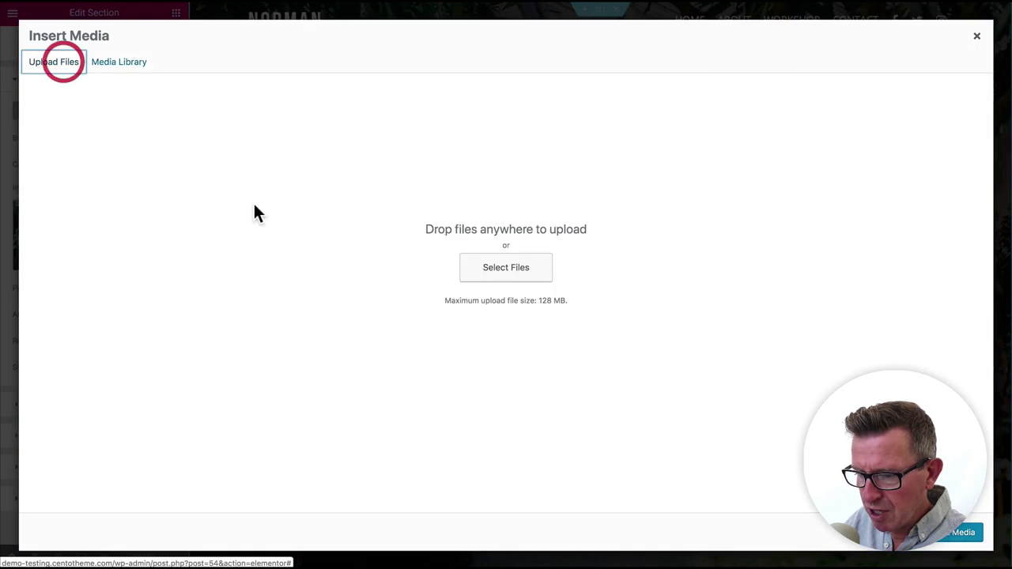
{"action": "left_click", "coordinate": [538, 272]}
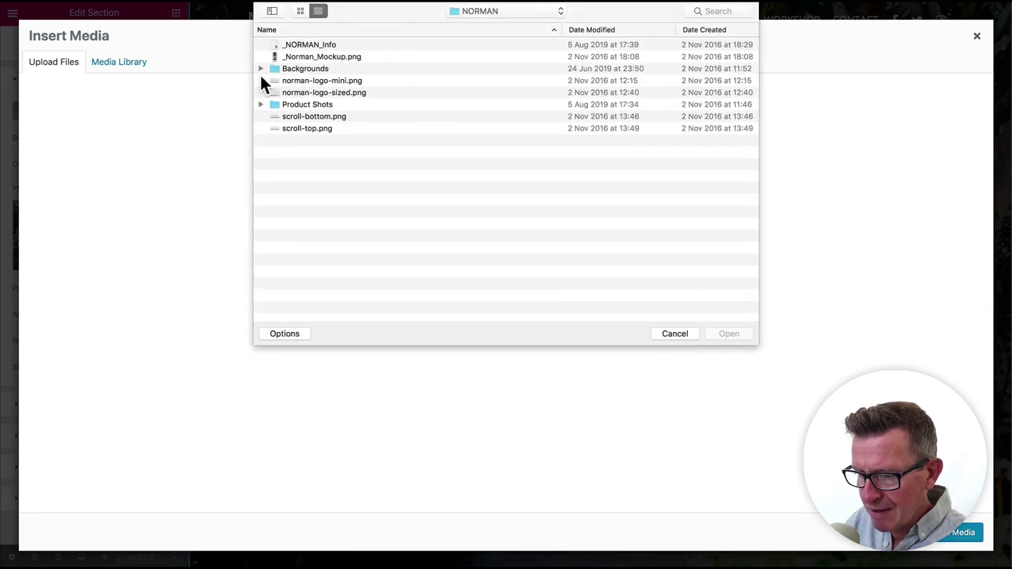
{"action": "left_click", "coordinate": [261, 68]}
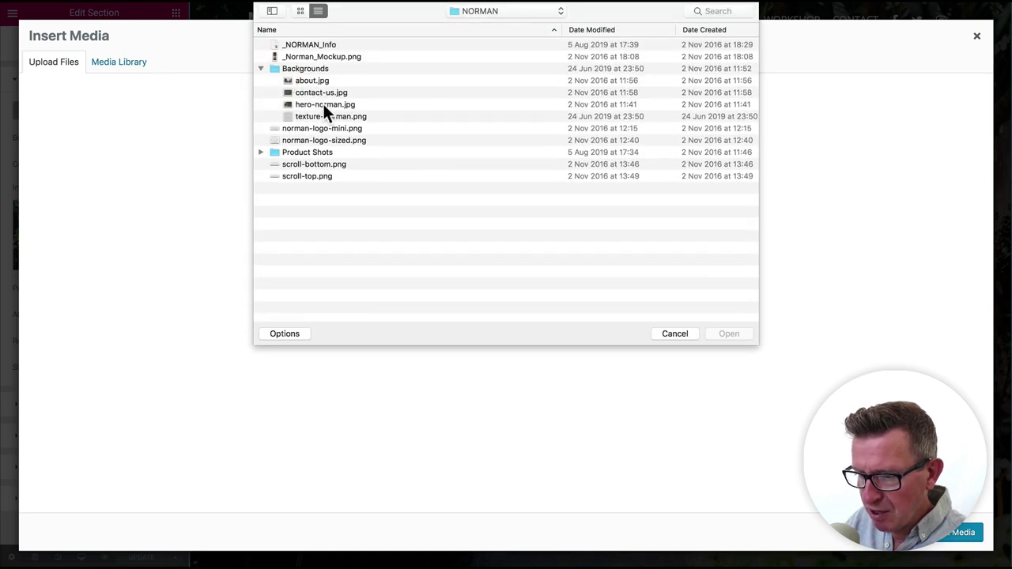
{"action": "double_click", "coordinate": [323, 103]}
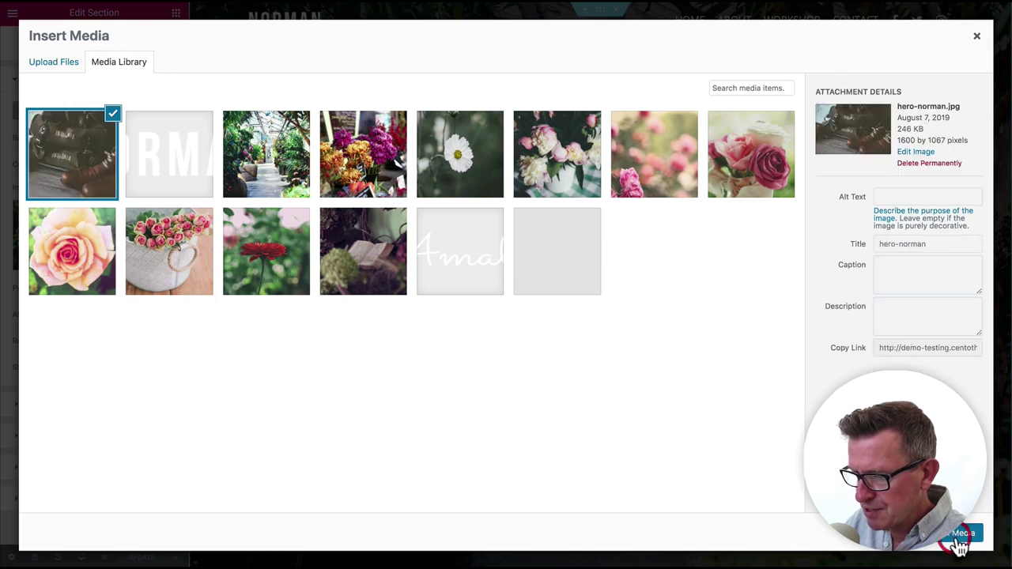
{"action": "left_click", "coordinate": [958, 541]}
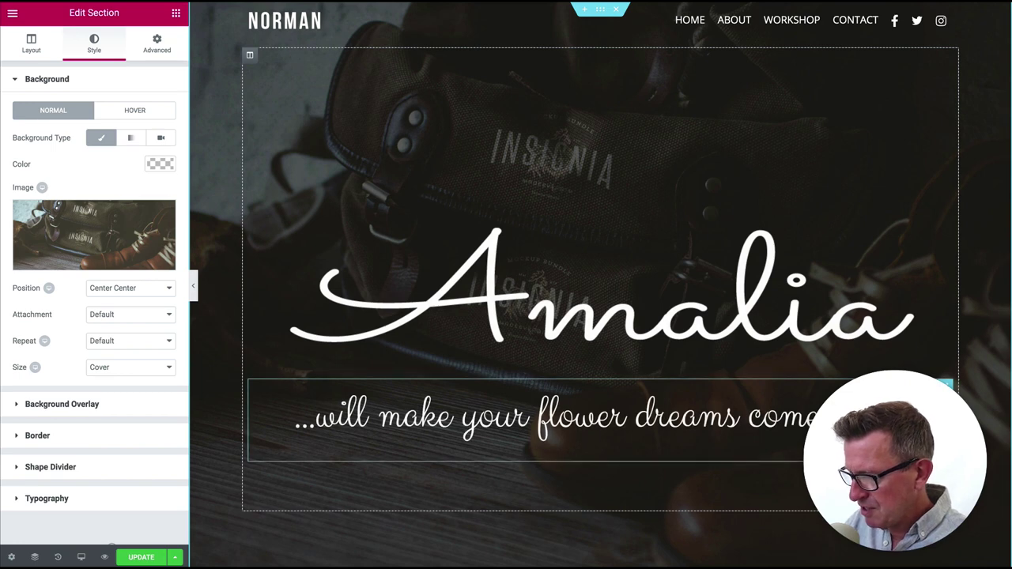
Step: Delete the flower dreams tagline from the hero section and replace the Amalia logo image with the uploaded norman-logo-sized.png
{"action": "right_click", "coordinate": [933, 427]}
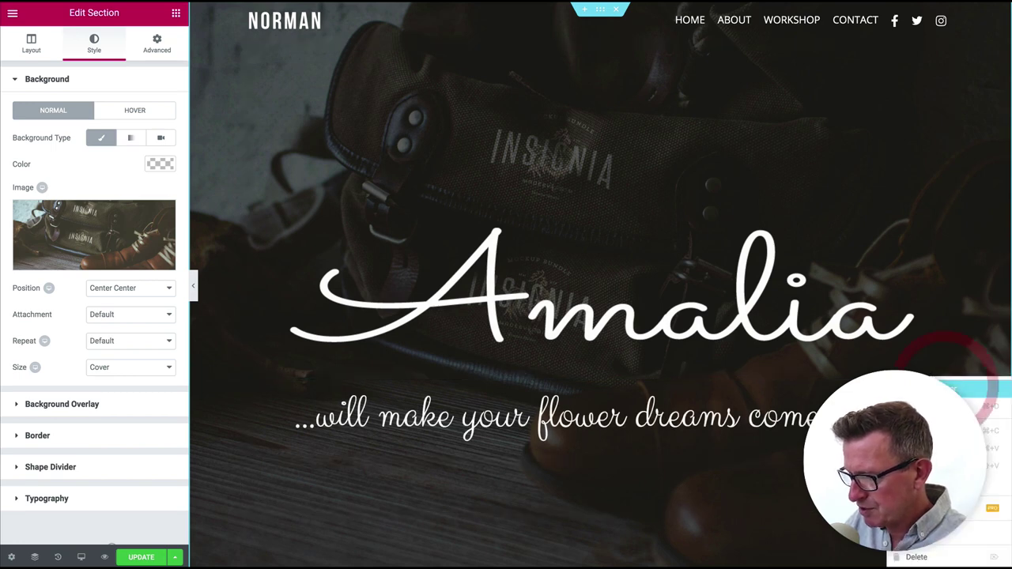
{"action": "left_click", "coordinate": [909, 554]}
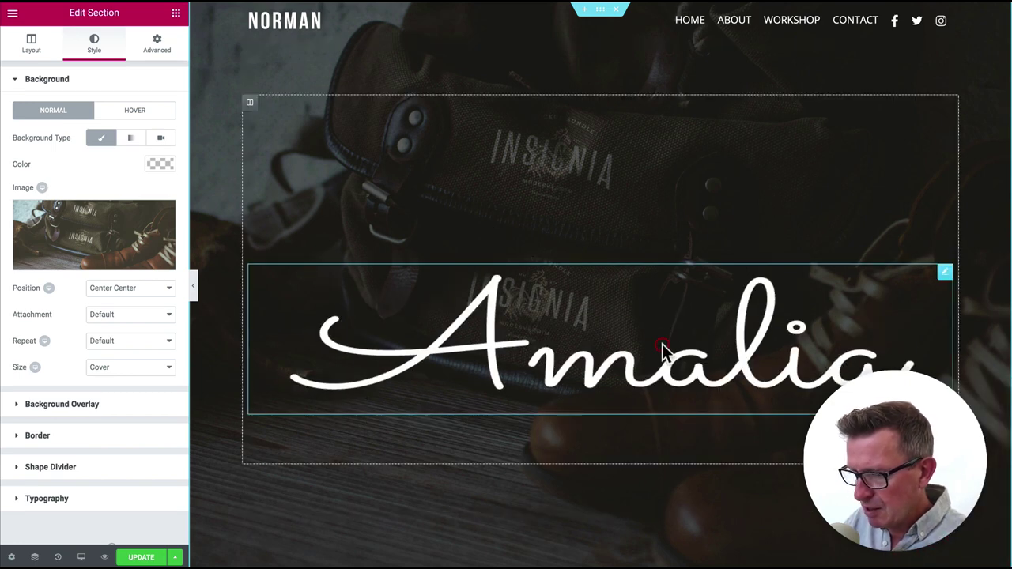
{"action": "left_click", "coordinate": [663, 344]}
{"action": "left_click", "coordinate": [84, 130]}
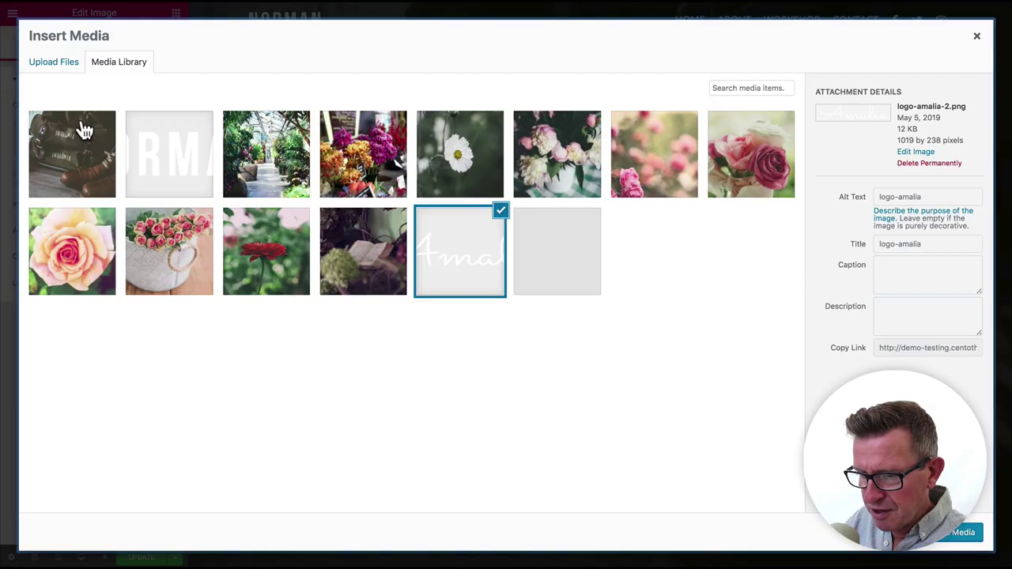
{"action": "left_click", "coordinate": [56, 65]}
{"action": "left_click", "coordinate": [536, 272]}
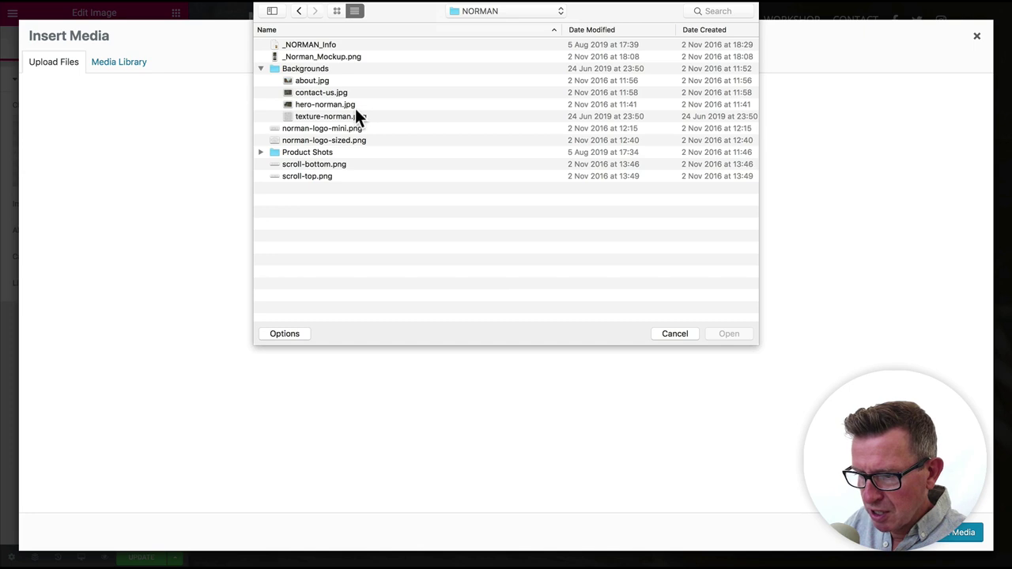
{"action": "double_click", "coordinate": [372, 140]}
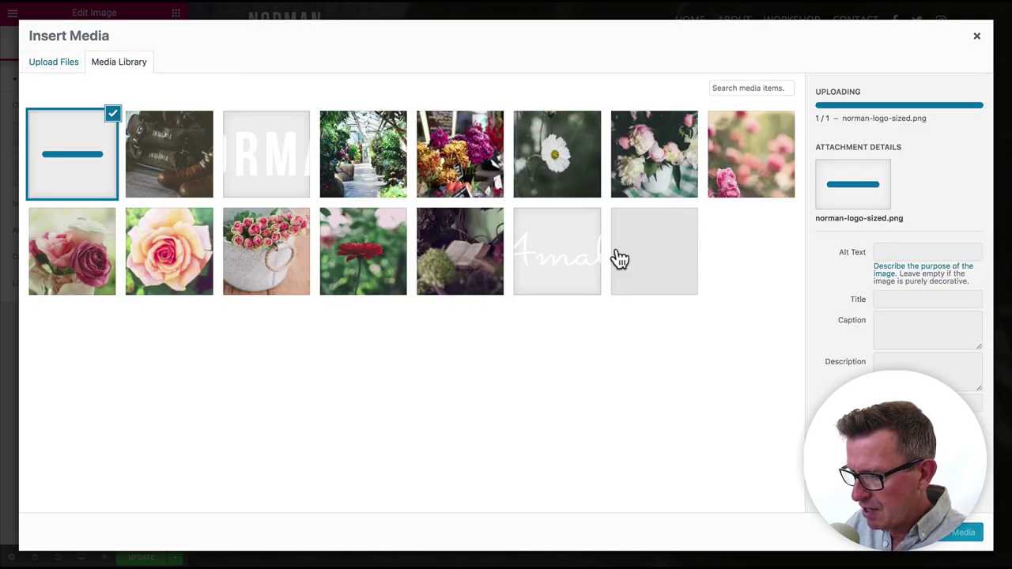
{"action": "left_click", "coordinate": [966, 533]}
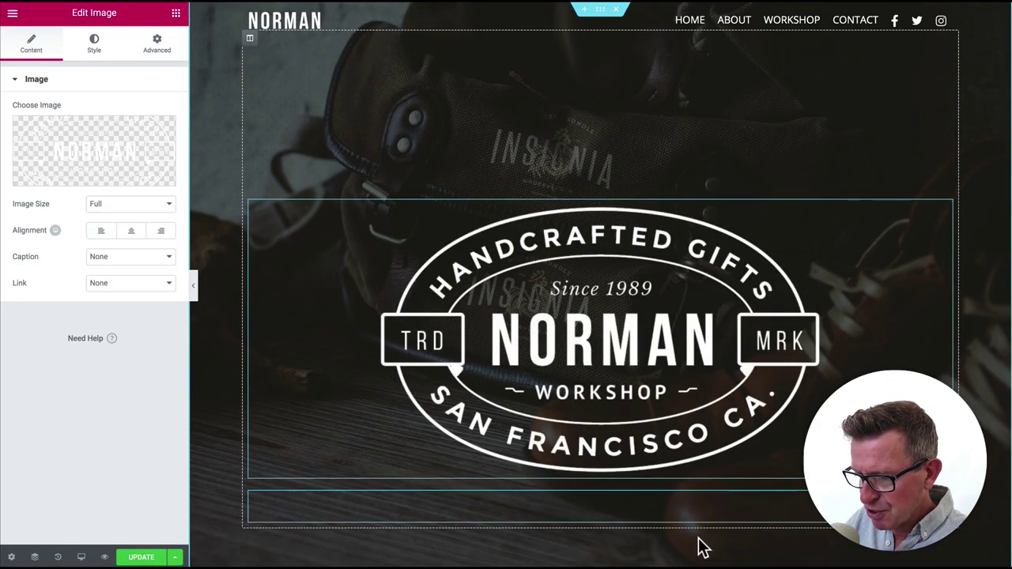
Step: Set the height of the spacer directly above the hero logo to 50
{"action": "left_click", "coordinate": [606, 126]}
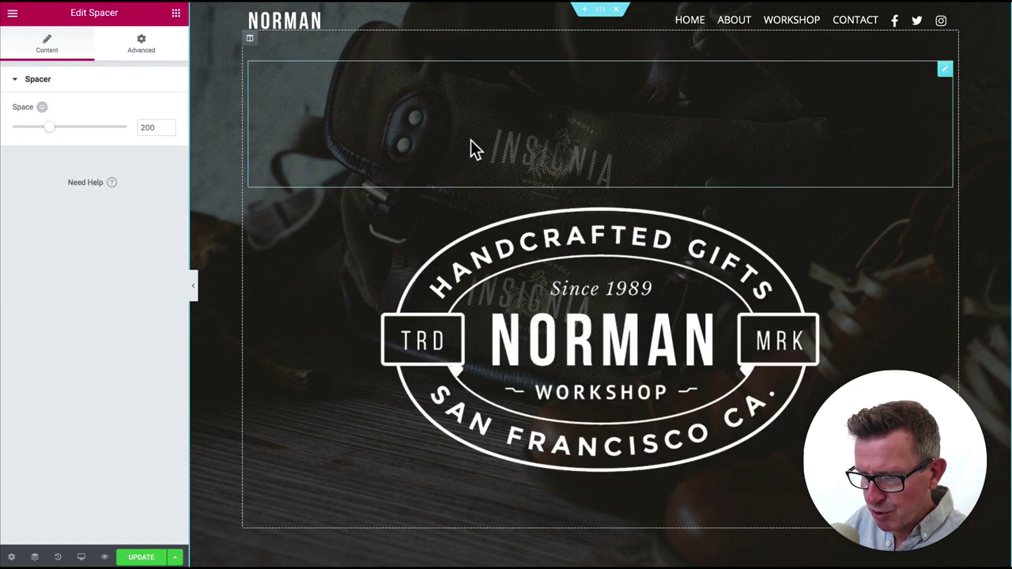
{"action": "left_click_drag", "start_coordinate": [52, 133], "coordinate": [28, 142]}
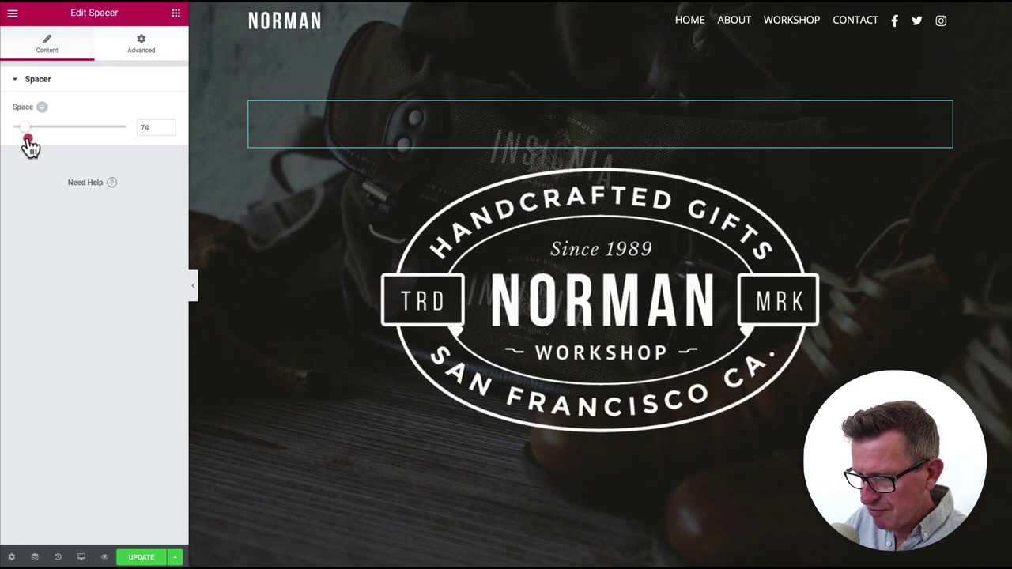
{"action": "left_click", "coordinate": [400, 120]}
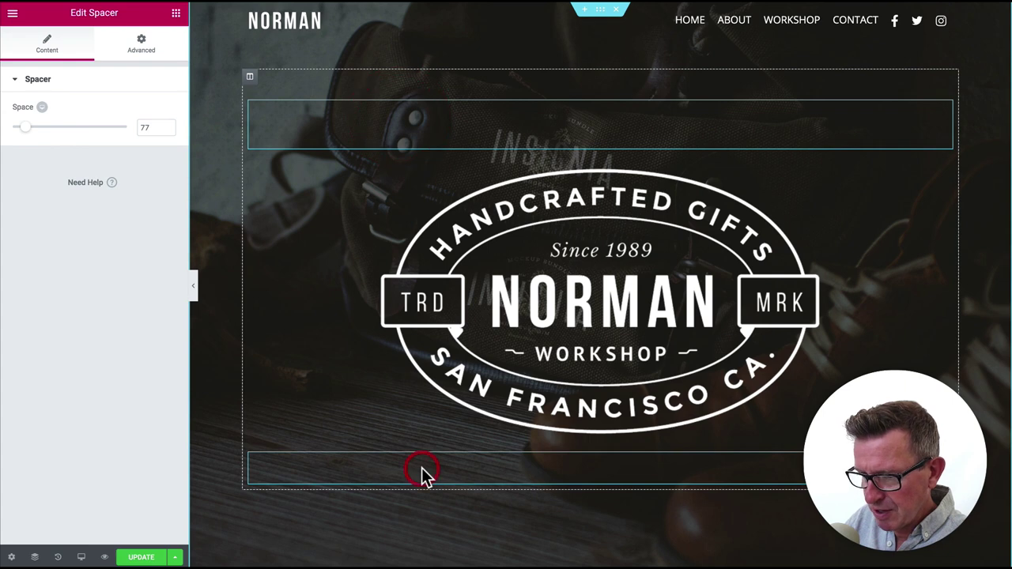
{"action": "left_click", "coordinate": [478, 112]}
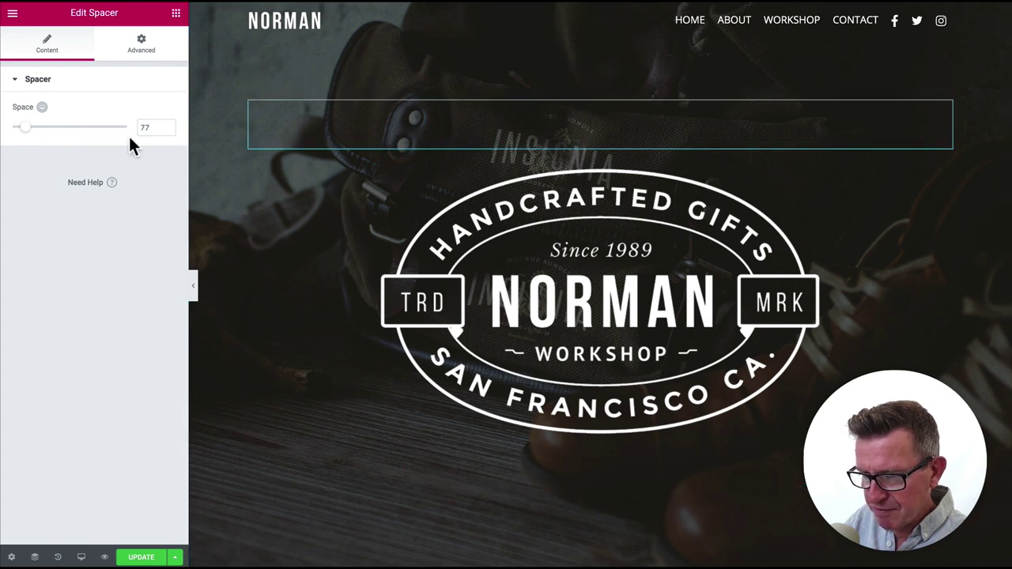
{"action": "left_click_drag", "start_coordinate": [149, 129], "coordinate": [114, 123]}
{"action": "type", "text": "50"}
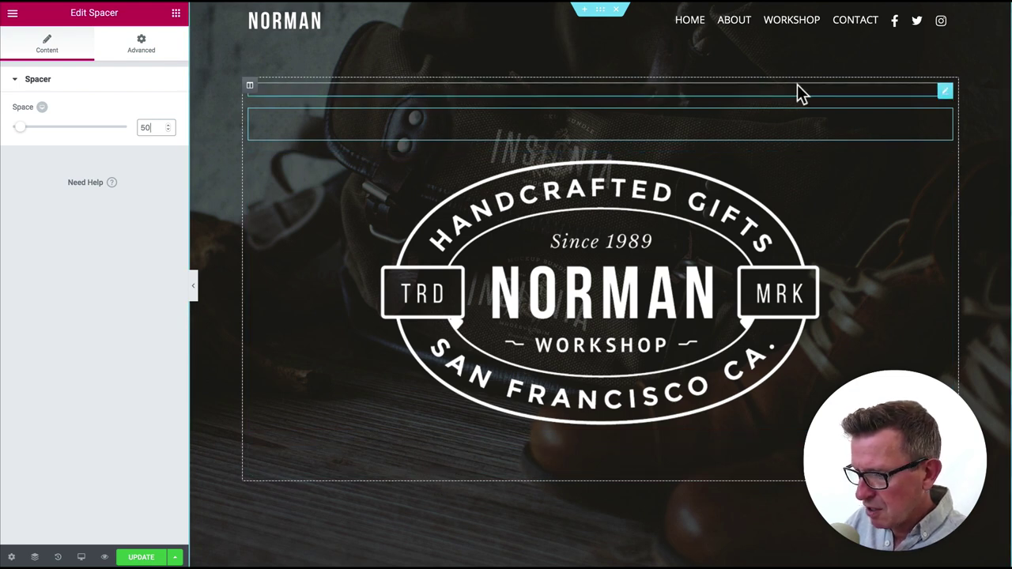
Step: Delete the extra thin spacer at the top of the hero section and update the page
{"action": "right_click", "coordinate": [948, 92]}
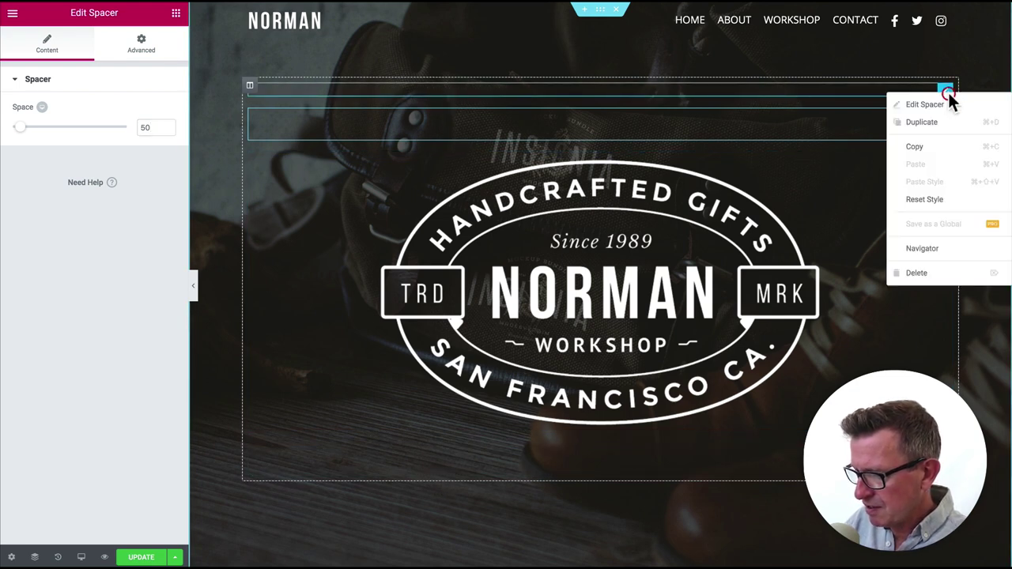
{"action": "left_click", "coordinate": [932, 273]}
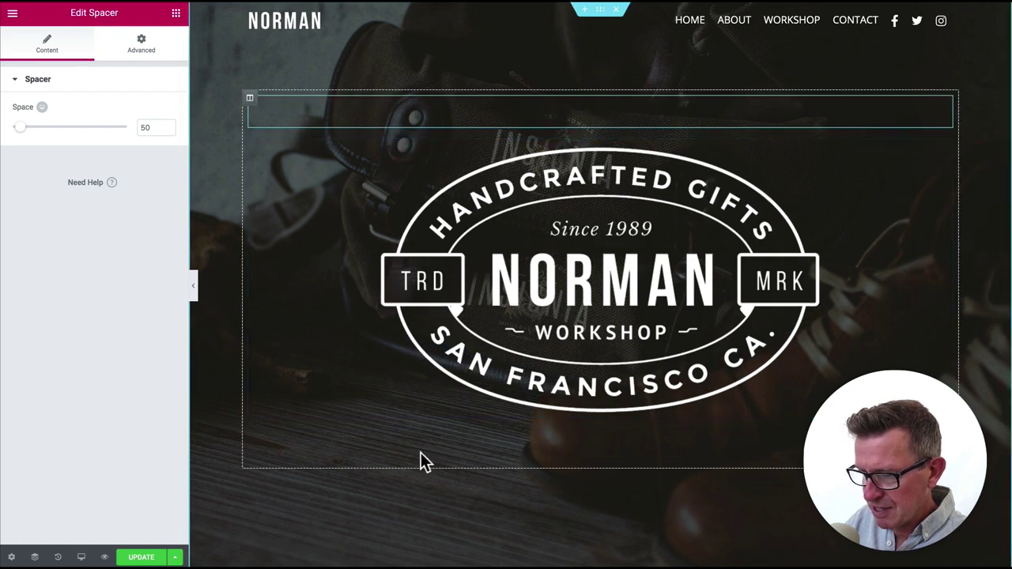
{"action": "left_click", "coordinate": [142, 557]}
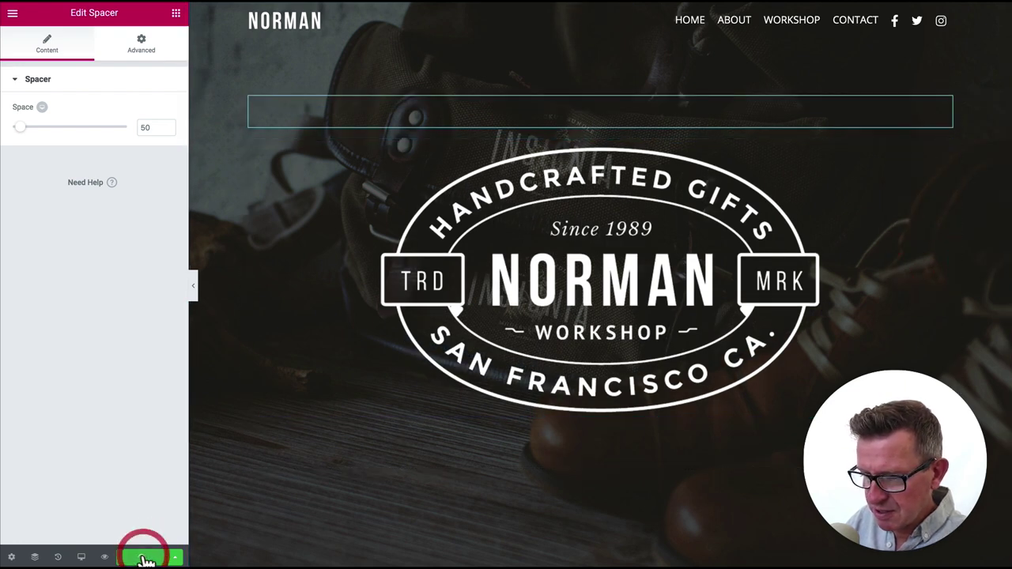
Step: Reload the live site in Firefox and compare its hero and banner strip with _Norman_Mockup.png in Preview
{"action": "key", "text": "super+Tab"}
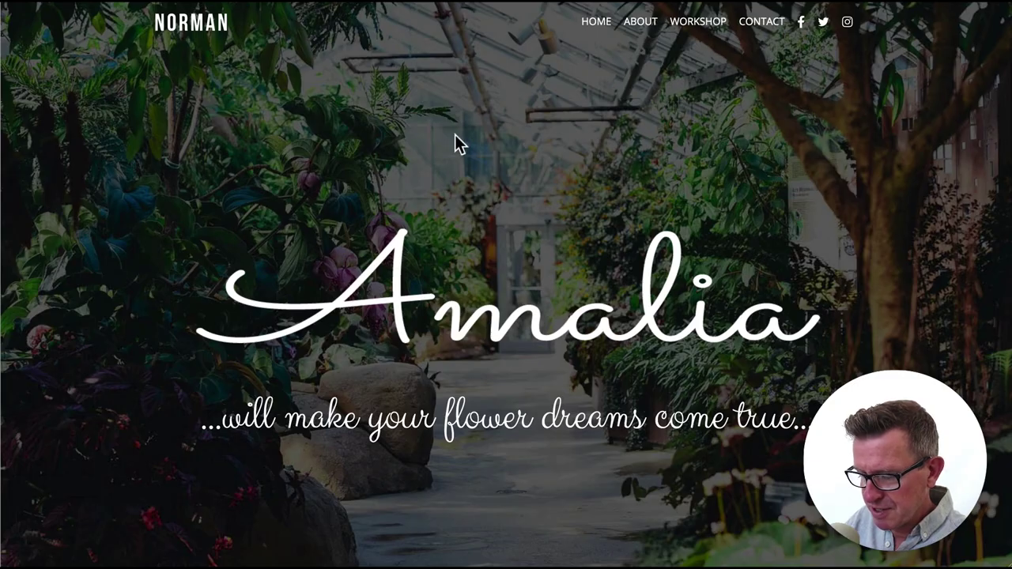
{"action": "key", "text": "super+r"}
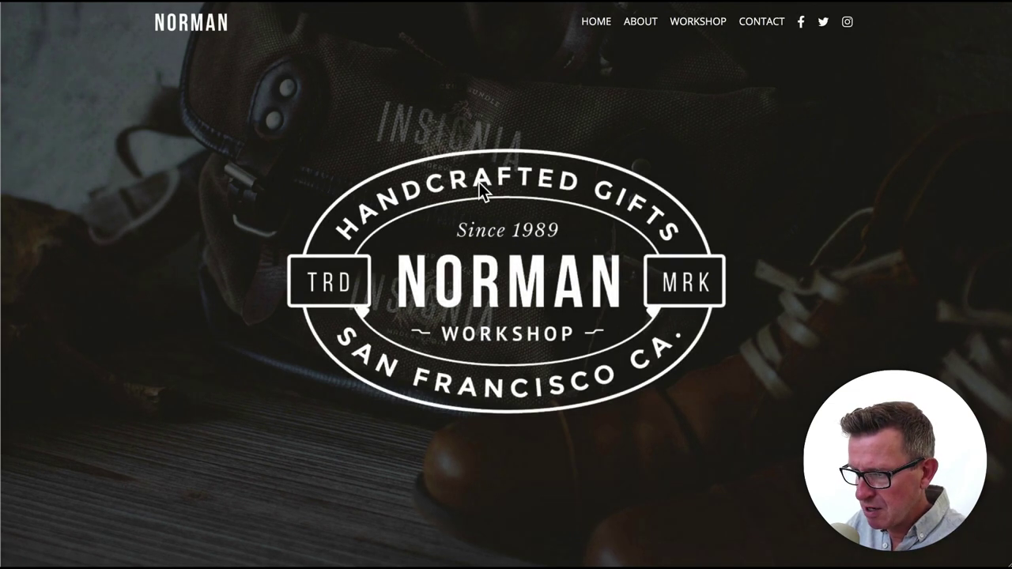
{"action": "scroll", "coordinate": [512, 202], "scroll_direction": "down", "scroll_amount": 5}
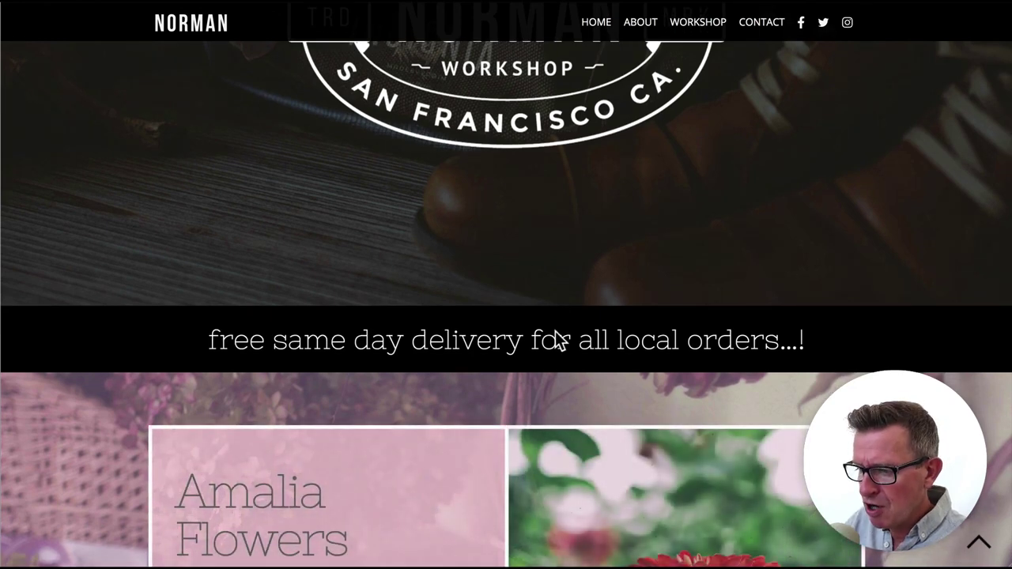
{"action": "key", "text": "super+Tab"}
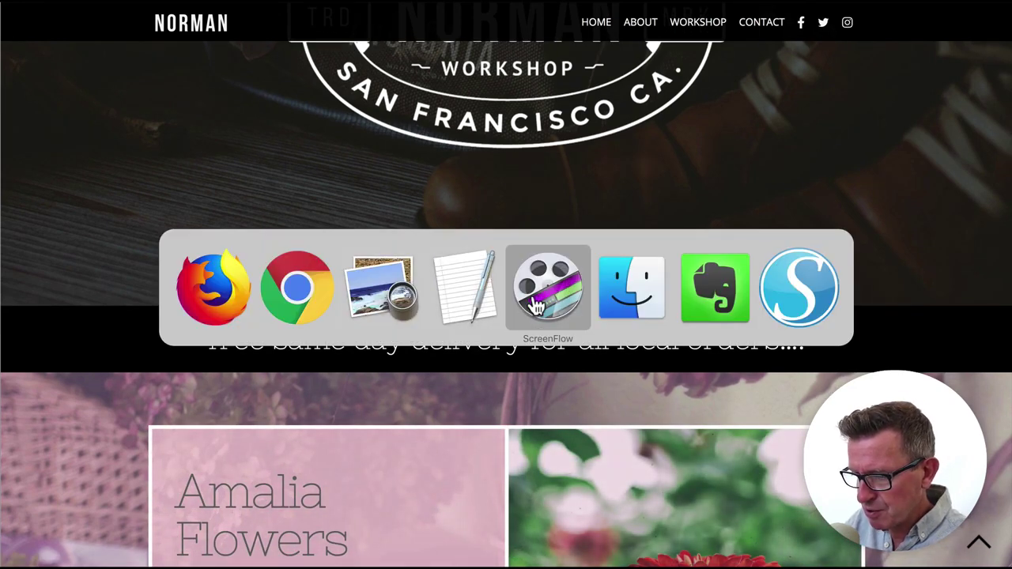
{"action": "left_click", "coordinate": [352, 303]}
{"action": "scroll", "coordinate": [586, 227], "scroll_direction": "down", "scroll_amount": 5}
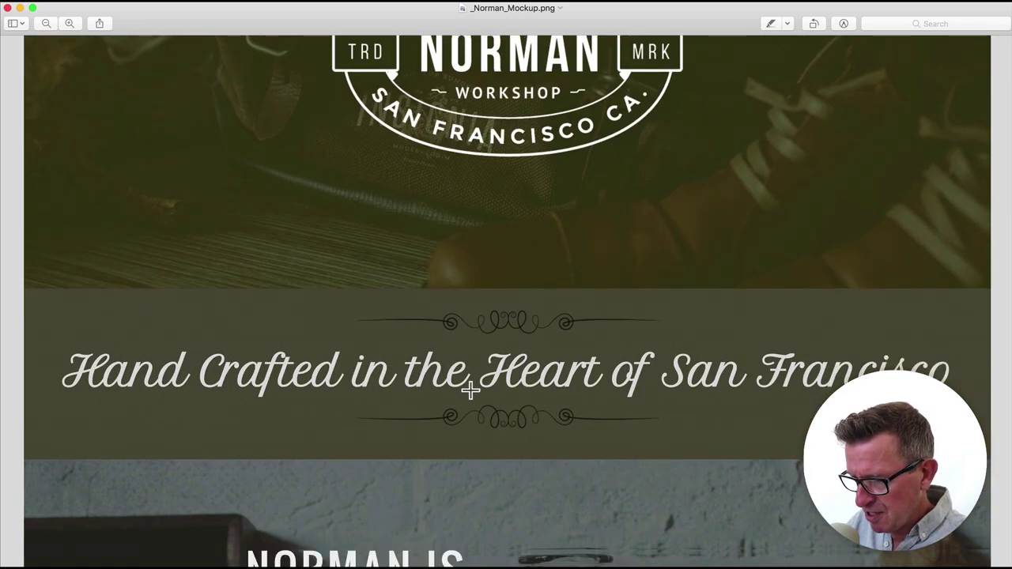
Step: Switch back to Elementor in Chrome and open the settings of the black same-day delivery banner section
{"action": "key", "text": "super+Tab"}
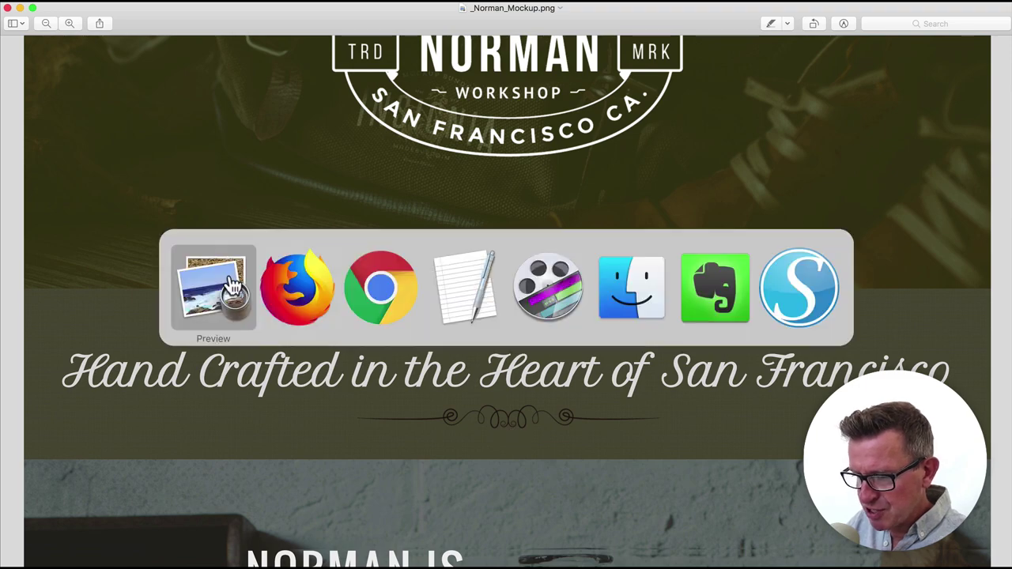
{"action": "left_click", "coordinate": [411, 293]}
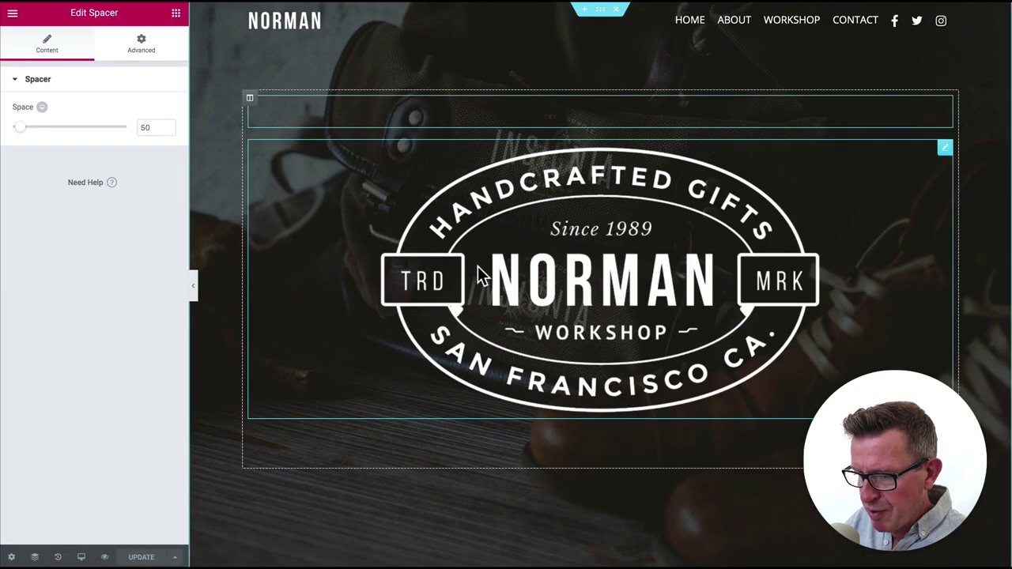
{"action": "scroll", "coordinate": [478, 267], "scroll_direction": "down", "scroll_amount": 5}
{"action": "scroll", "coordinate": [478, 267], "scroll_direction": "down", "scroll_amount": 2}
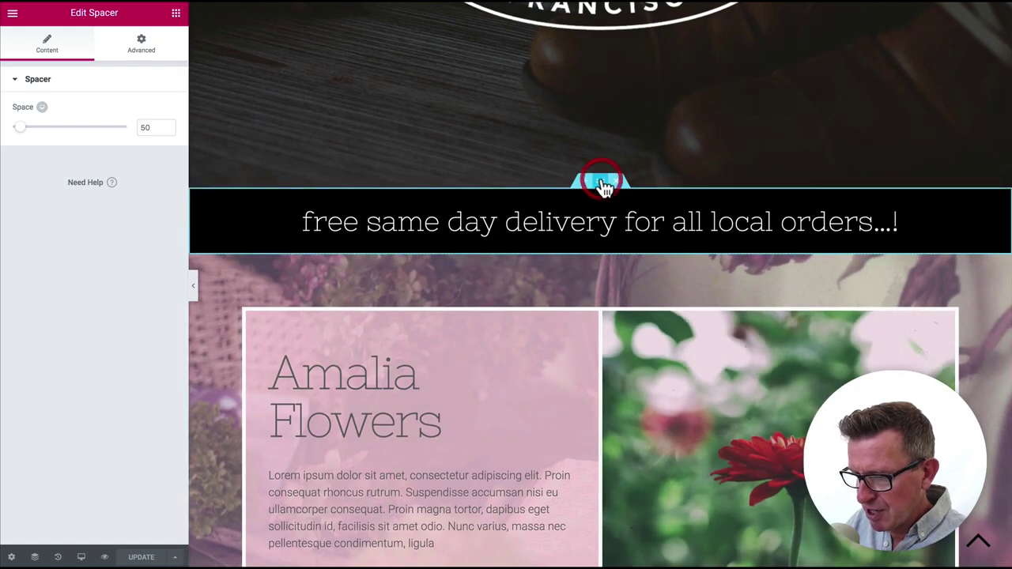
{"action": "left_click", "coordinate": [603, 187]}
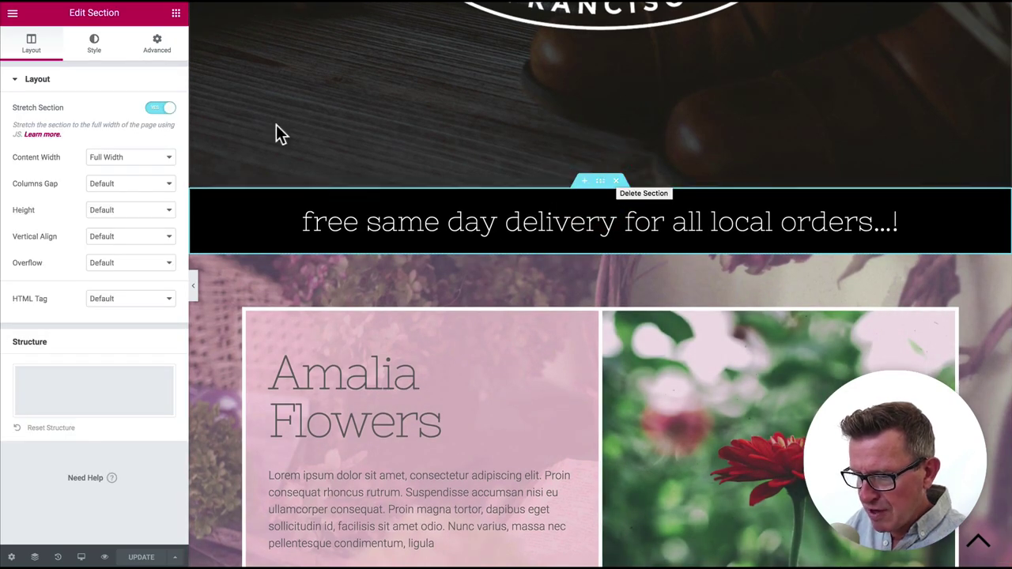
Step: Copy the banner color from the _NORMAN_Info document in TextEdit and set the banner section's background color to #57533d
{"action": "key", "text": "super+Tab"}
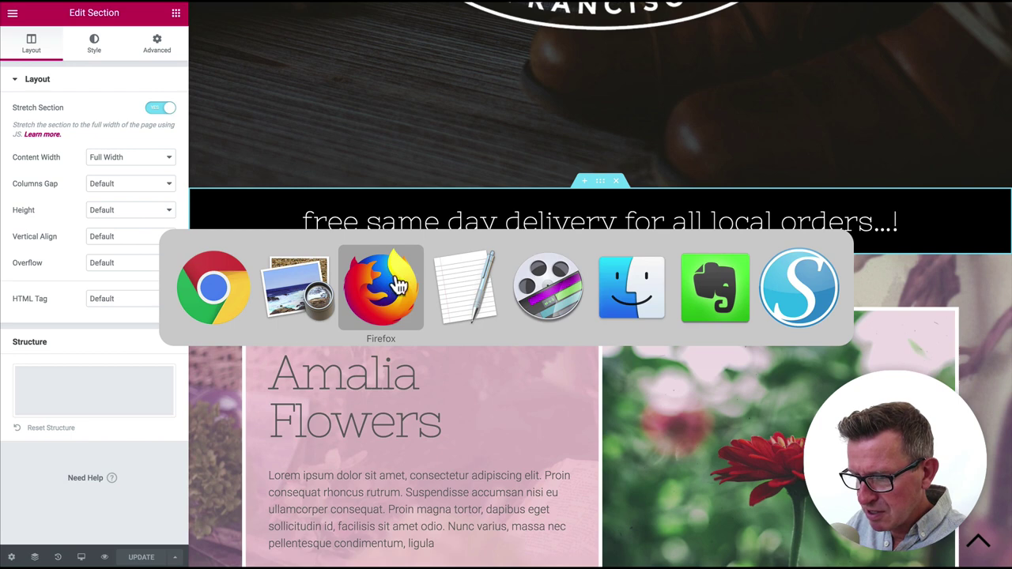
{"action": "left_click", "coordinate": [463, 285]}
{"action": "left_click_drag", "start_coordinate": [364, 478], "coordinate": [319, 480]}
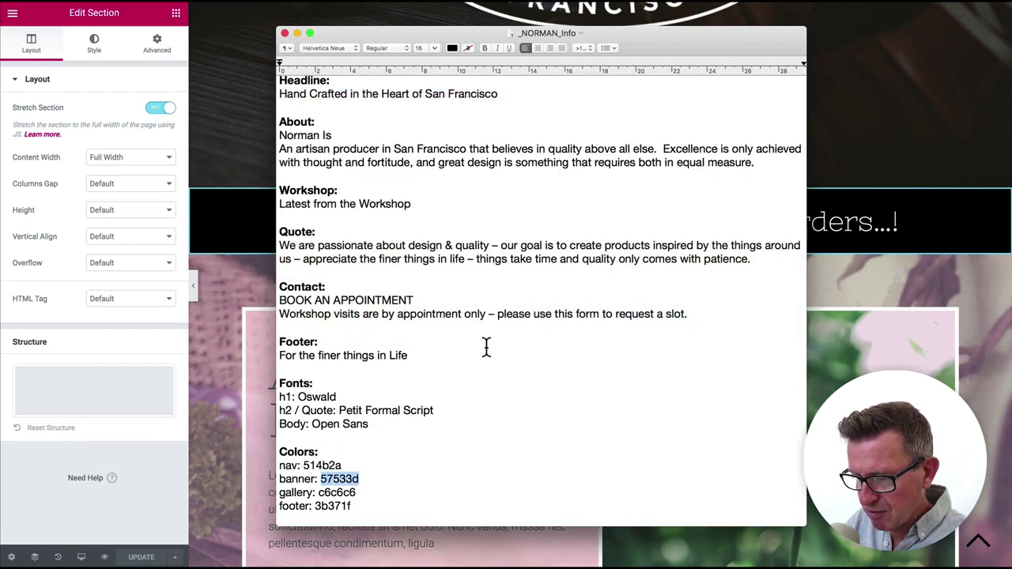
{"action": "key", "text": "super+Tab"}
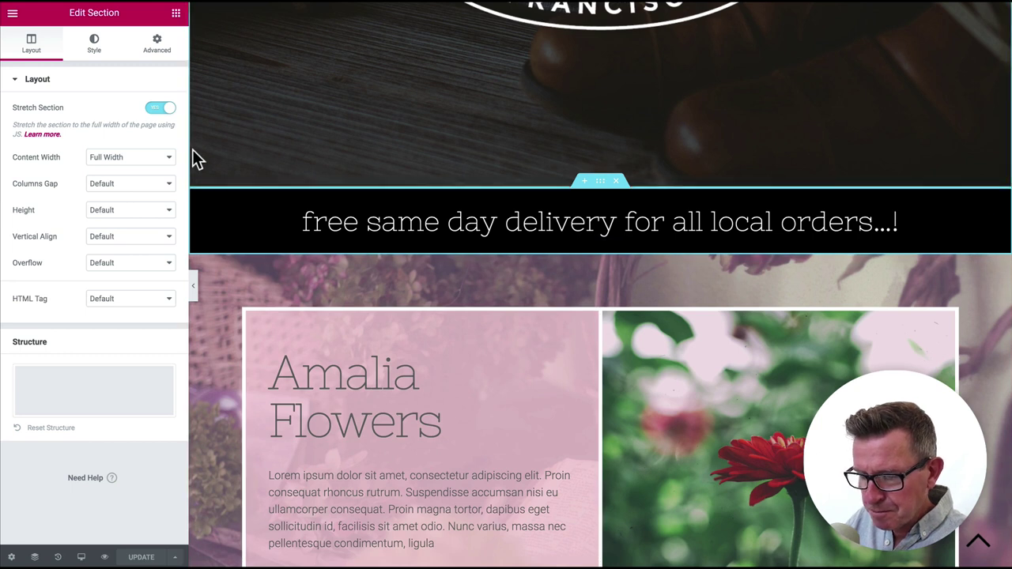
{"action": "left_click", "coordinate": [96, 54]}
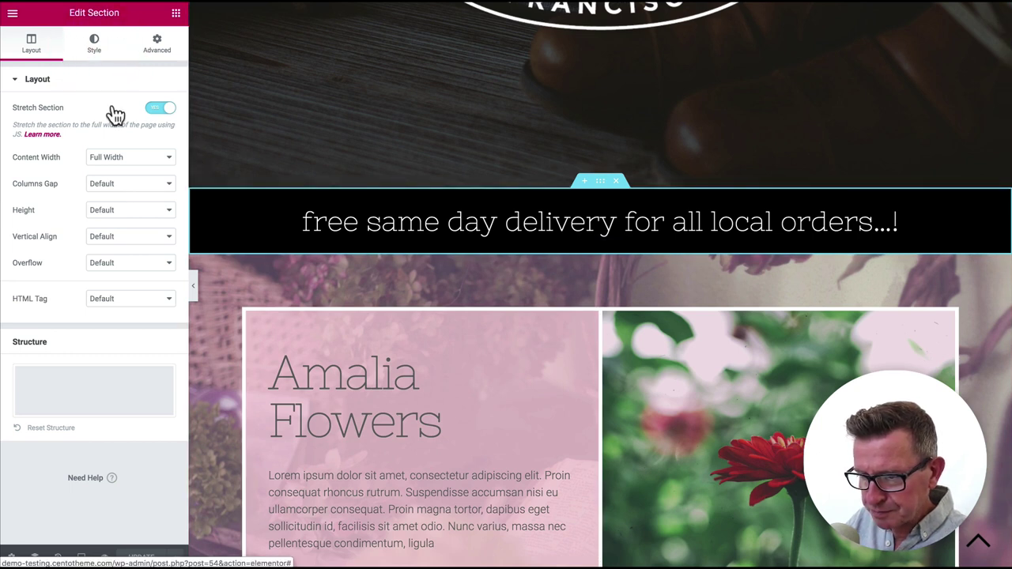
{"action": "left_click", "coordinate": [161, 166]}
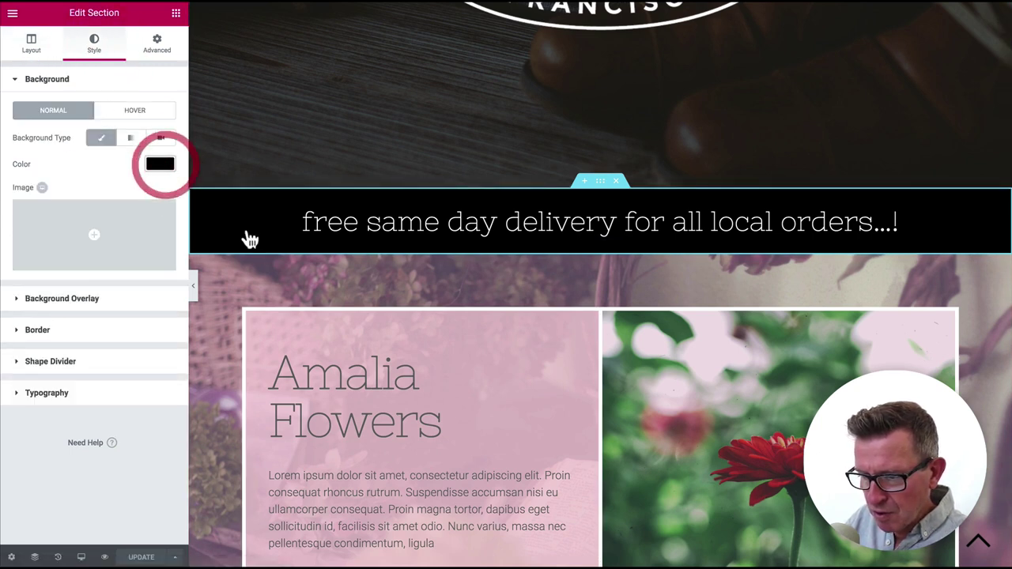
{"action": "double_click", "coordinate": [34, 164]}
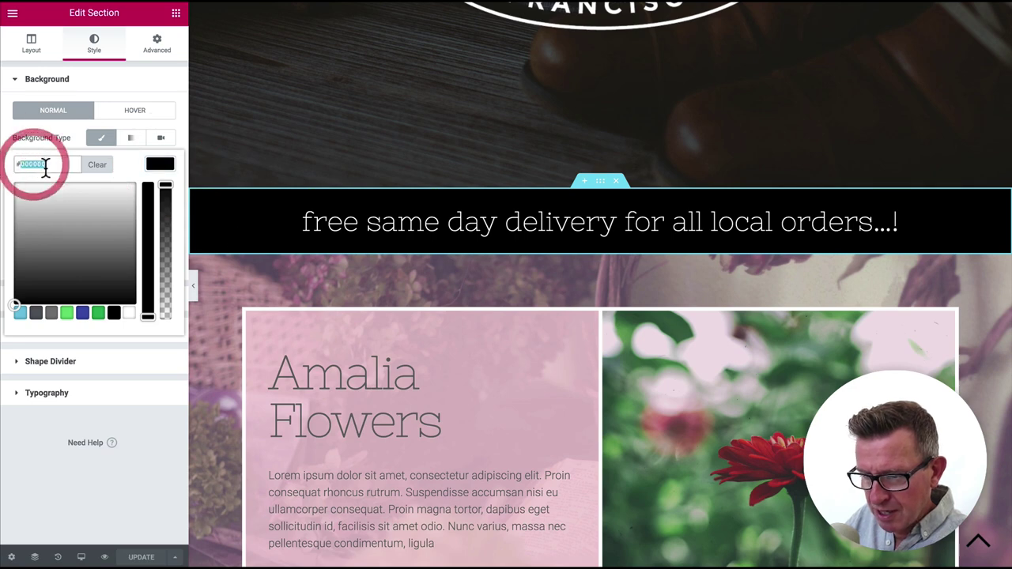
{"action": "type", "text": "#57533d"}
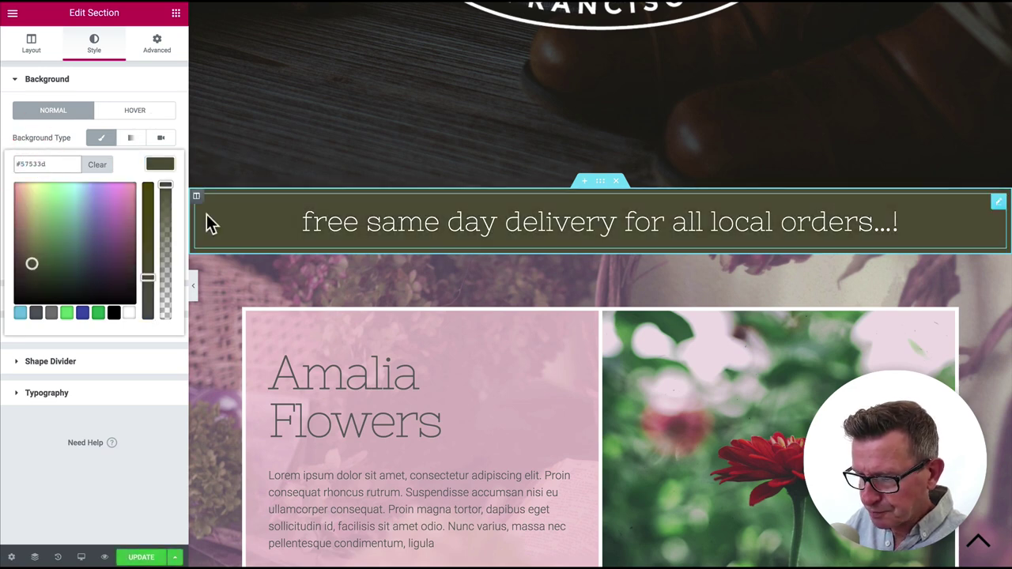
Step: Replace the banner text with the headline "Hand Crafted in the Heart of San Francisco" copied from _NORMAN_Info
{"action": "left_click", "coordinate": [469, 227]}
{"action": "key", "text": "super+Tab"}
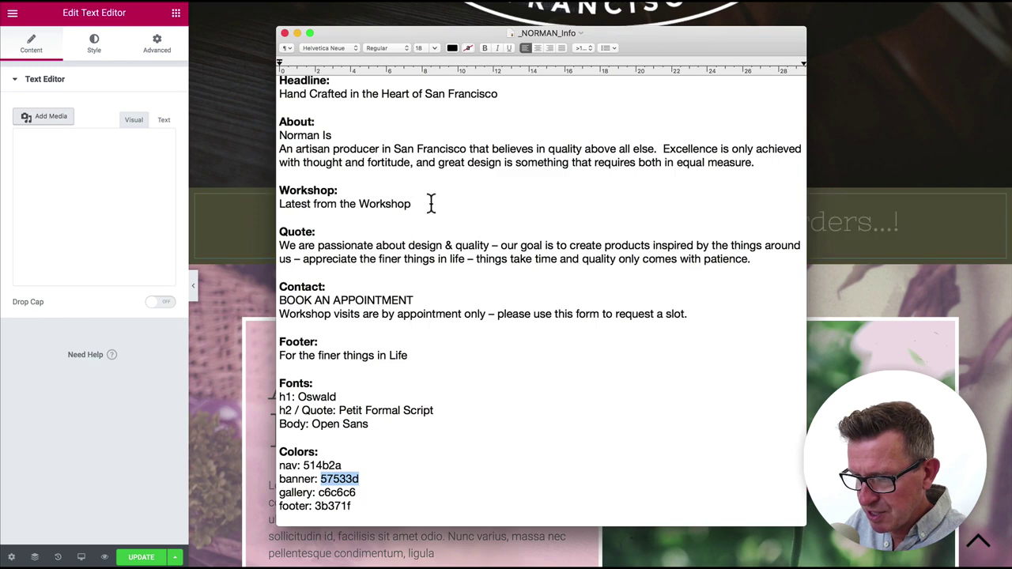
{"action": "left_click_drag", "start_coordinate": [499, 93], "coordinate": [278, 94]}
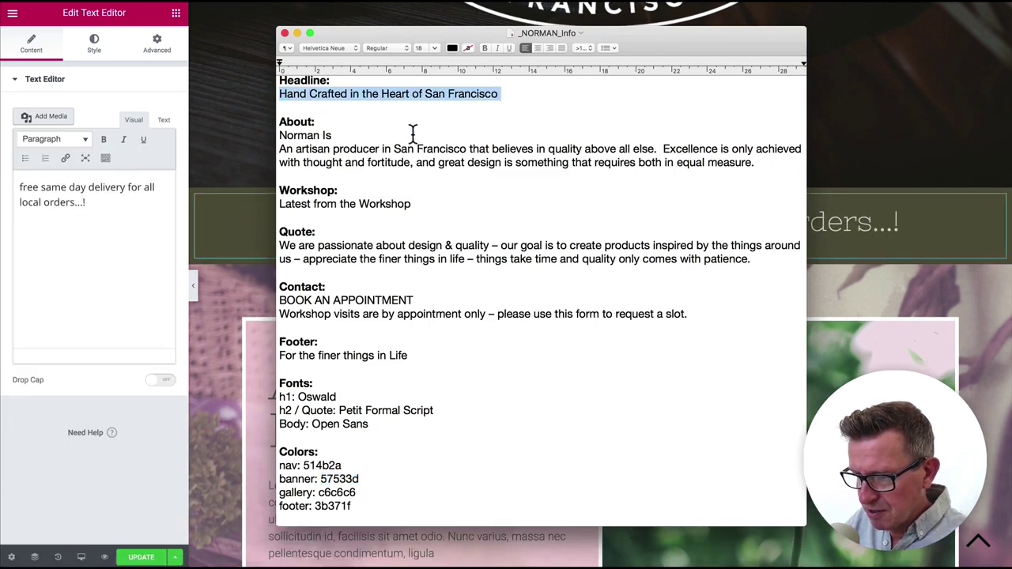
{"action": "key", "text": "super+Tab"}
{"action": "triple_click", "coordinate": [34, 188]}
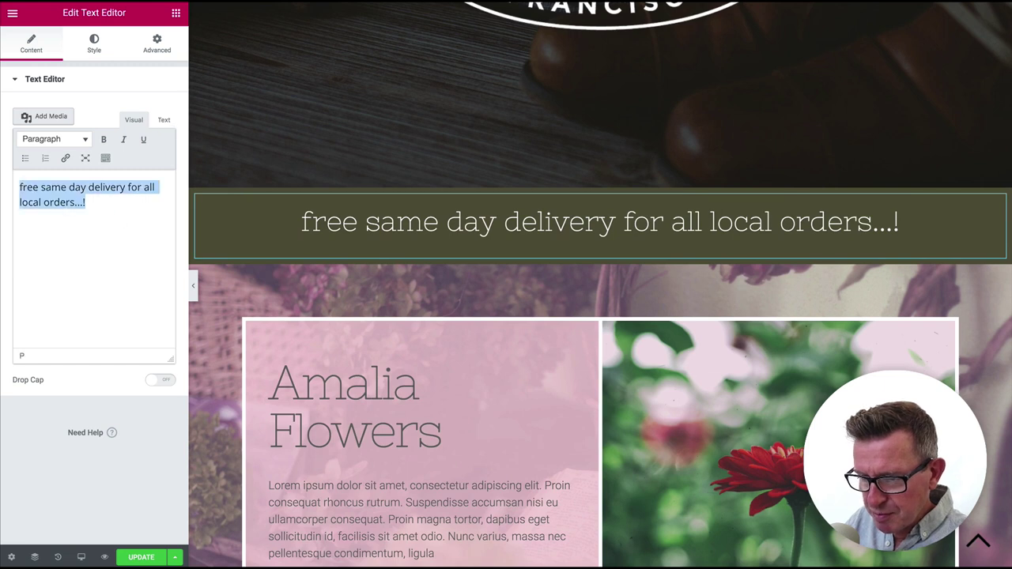
{"action": "left_click", "coordinate": [42, 180]}
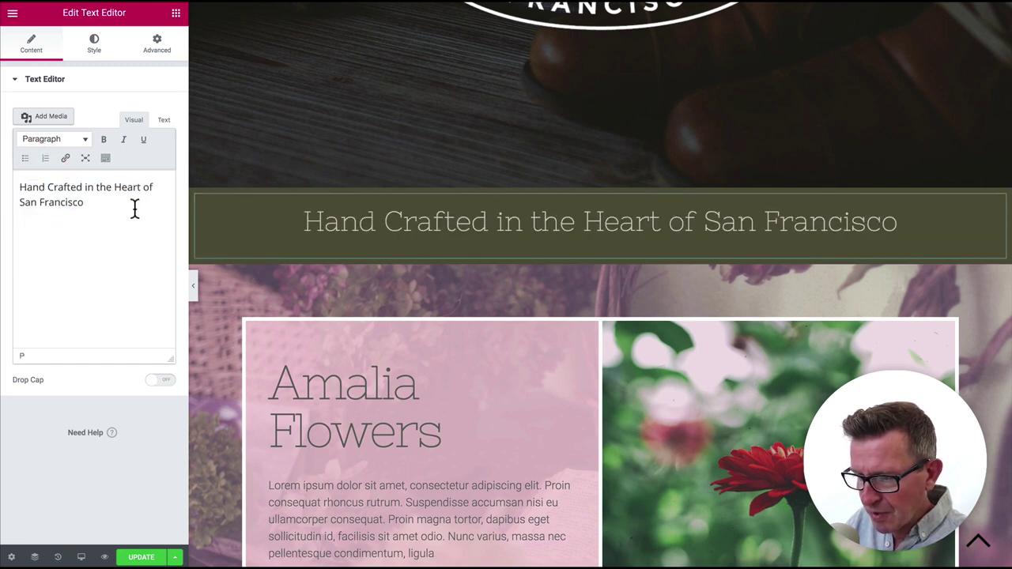
Step: Open the banner text's typography settings and check the headline's lettering in the mockup in Preview
{"action": "left_click", "coordinate": [95, 44]}
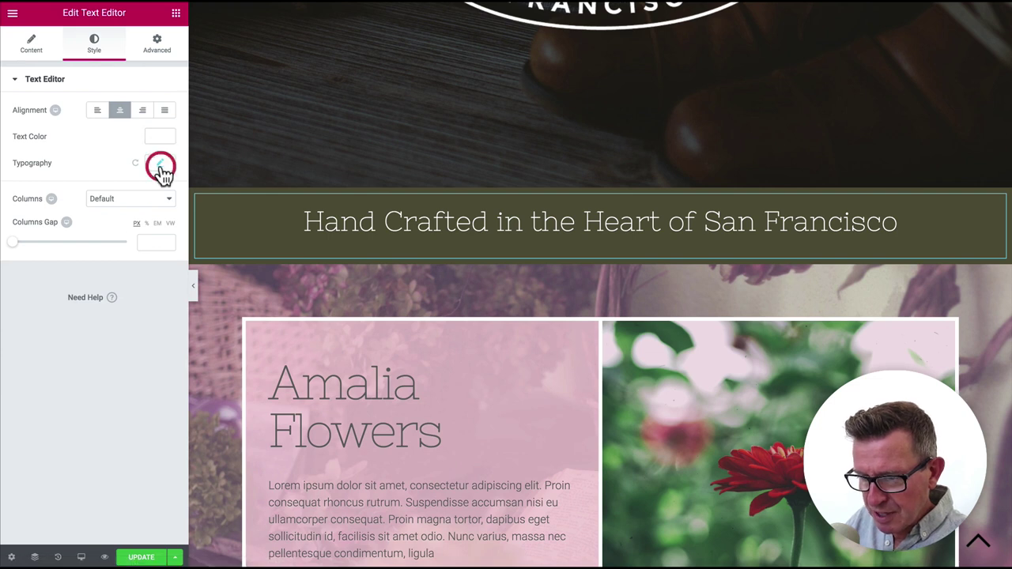
{"action": "left_click", "coordinate": [159, 164]}
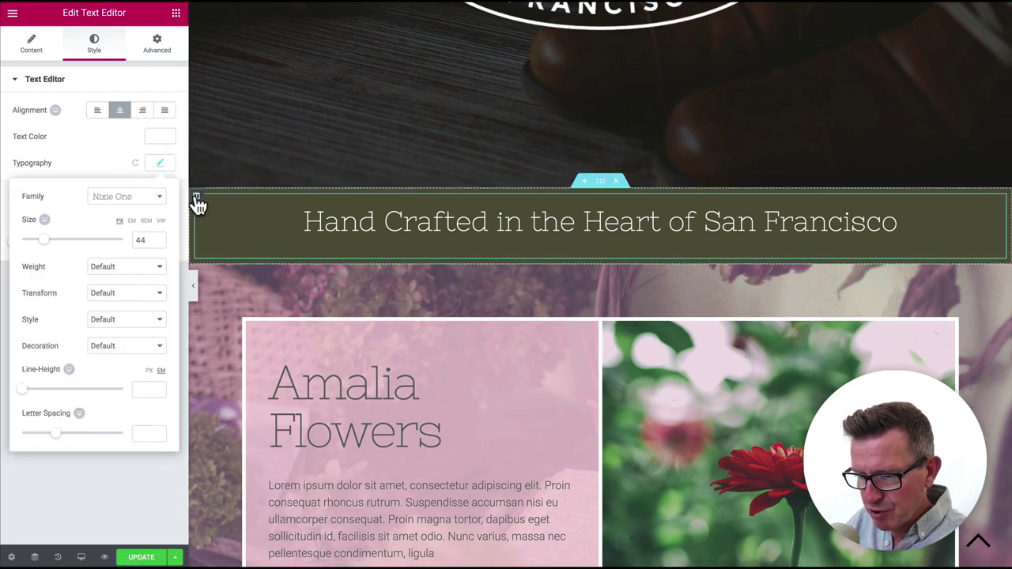
{"action": "key", "text": "super+Tab"}
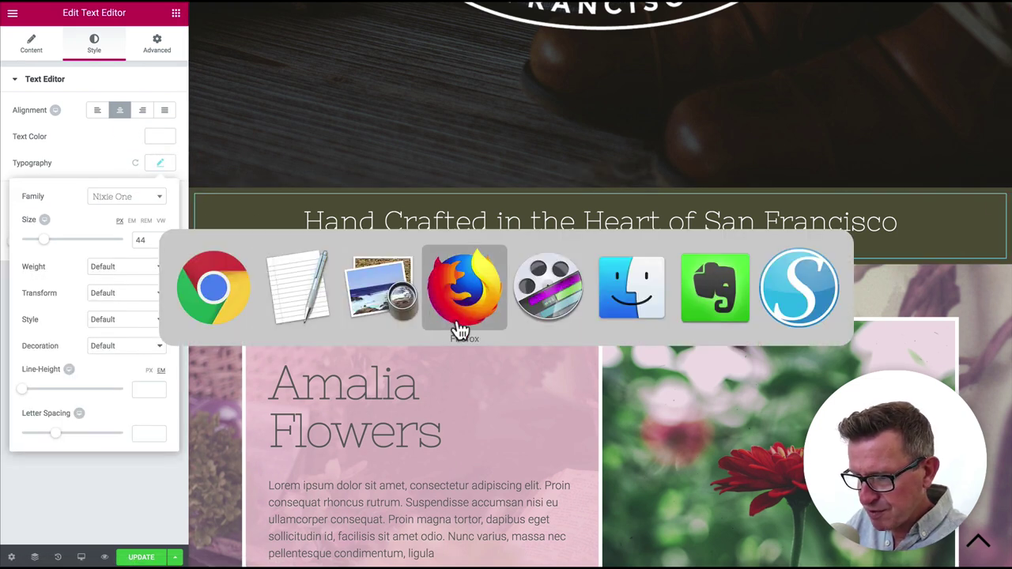
{"action": "left_click", "coordinate": [359, 305]}
{"action": "key", "text": "super+Tab"}
Step: Copy "Petit" from the fonts list in _NORMAN_Info and set the banner text's font family to Petit Formal Script
{"action": "key", "text": "super+Tab"}
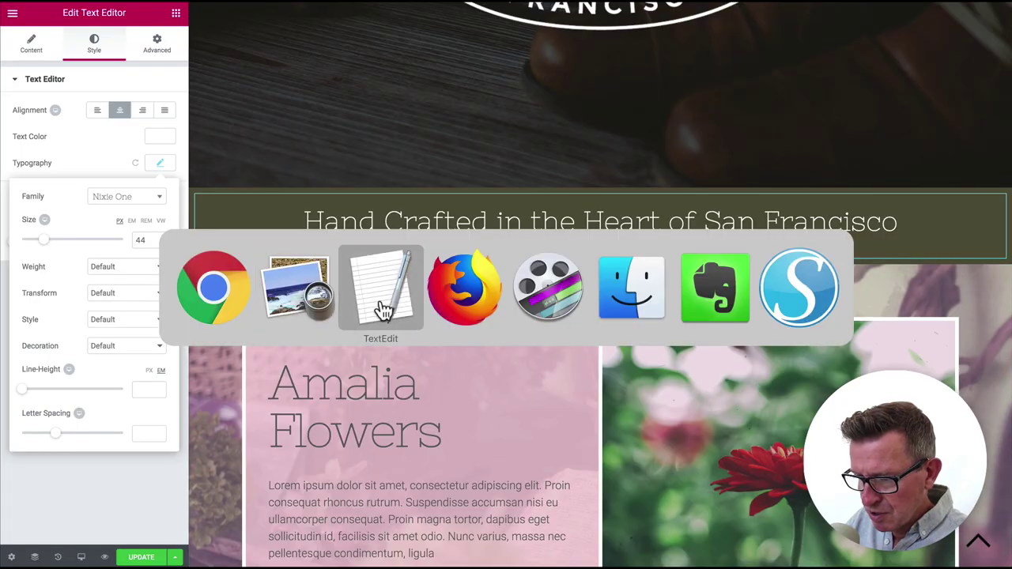
{"action": "left_click", "coordinate": [383, 308]}
{"action": "double_click", "coordinate": [353, 410]}
{"action": "key", "text": "super+c"}
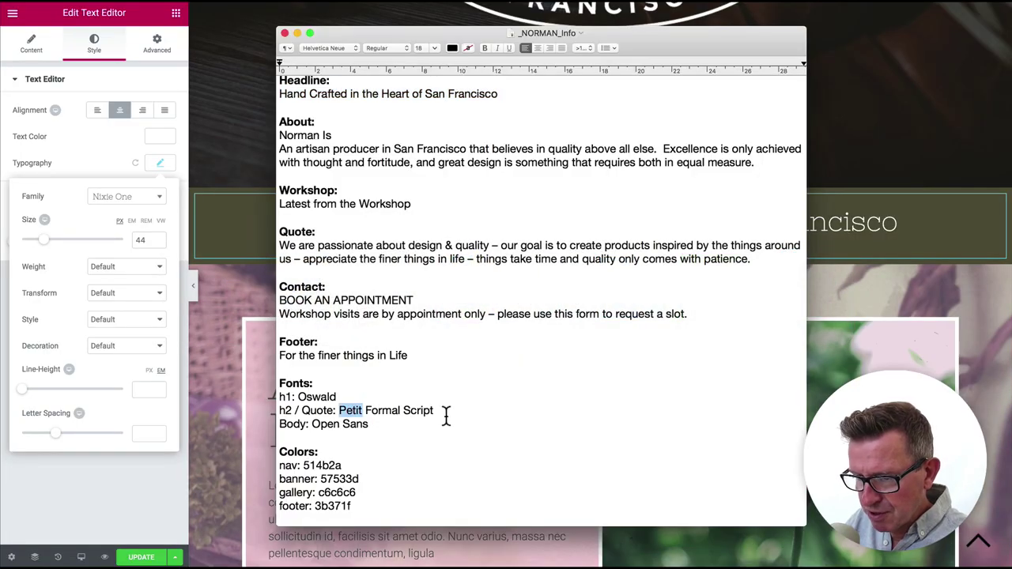
{"action": "key", "text": "super+Tab"}
{"action": "left_click", "coordinate": [119, 197]}
{"action": "key", "text": "super+v"}
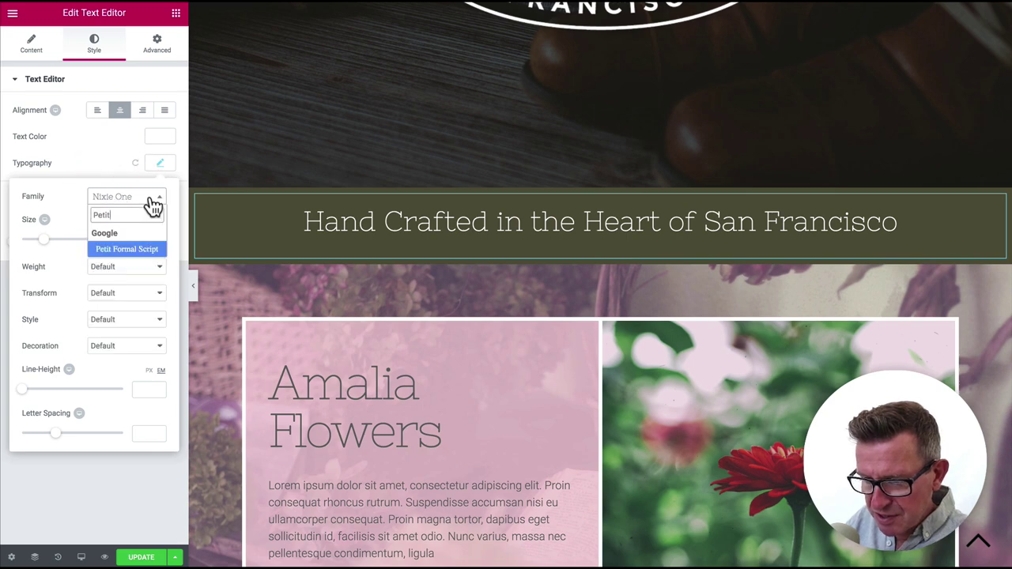
{"action": "left_click", "coordinate": [130, 251]}
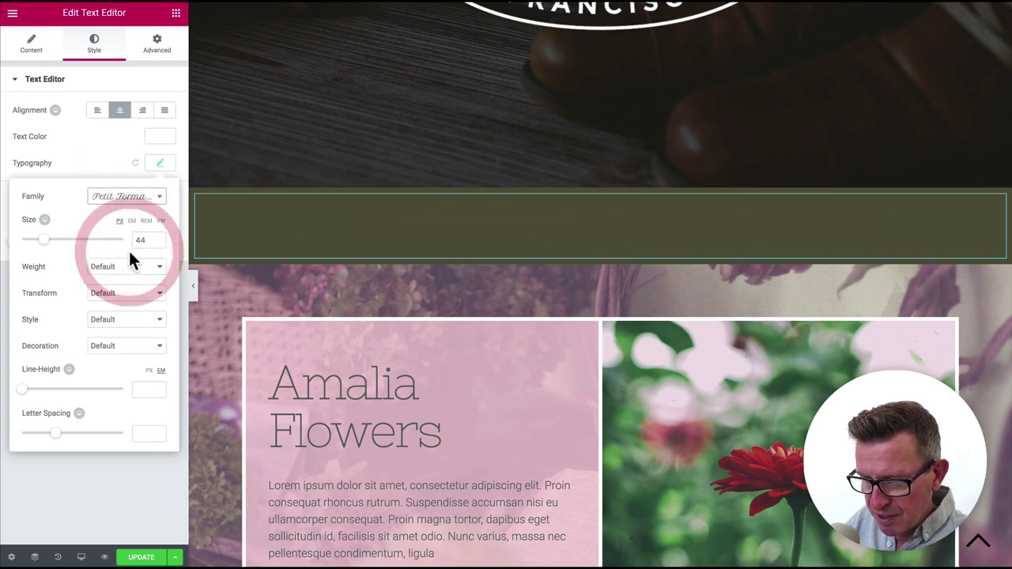
Step: Compare the headline with the mockup in Preview and set the banner text's font size to 50 px
{"action": "key", "text": "super+Tab"}
{"action": "key", "text": "super+Tab"}
{"action": "key", "text": "super+Tab"}
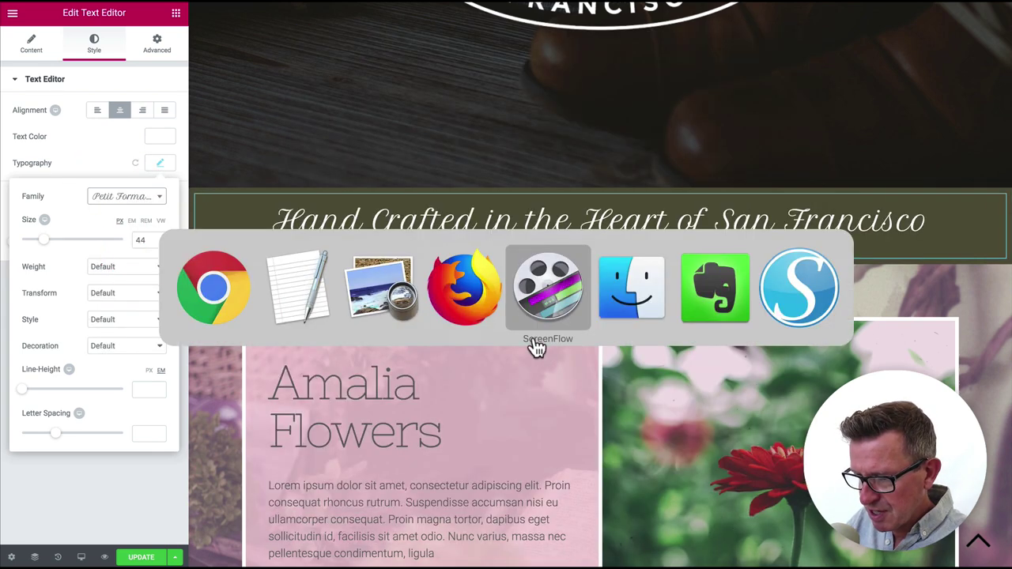
{"action": "left_click", "coordinate": [475, 296]}
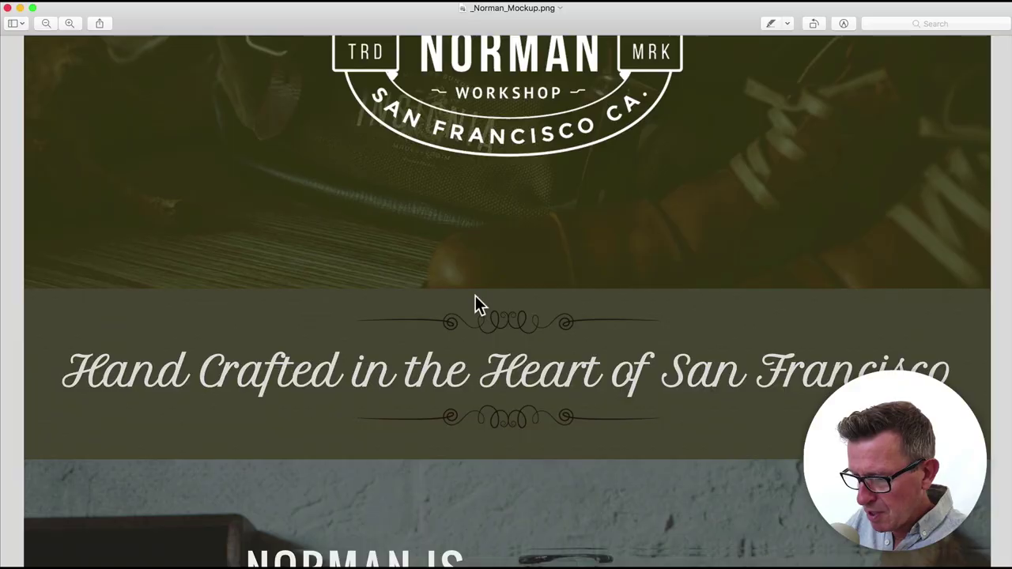
{"action": "key", "text": "super+Tab"}
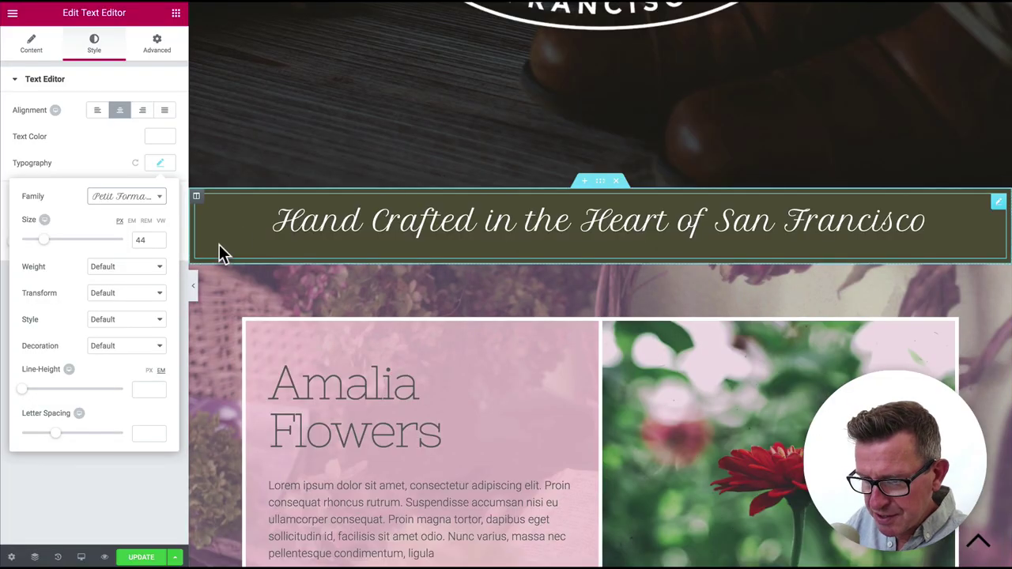
{"action": "right_click", "coordinate": [49, 241]}
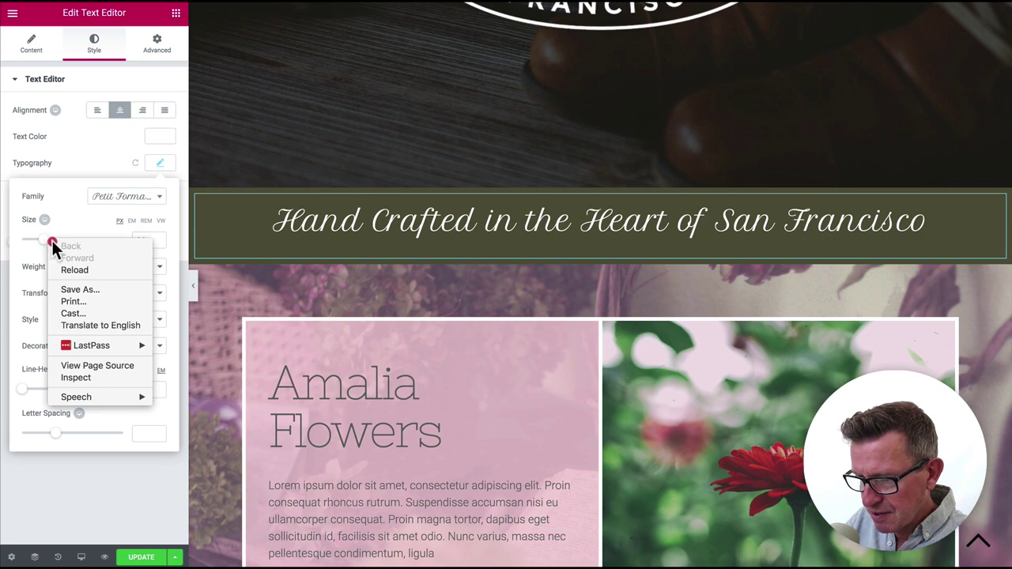
{"action": "left_click", "coordinate": [48, 242]}
{"action": "left_click_drag", "start_coordinate": [48, 242], "coordinate": [51, 246]}
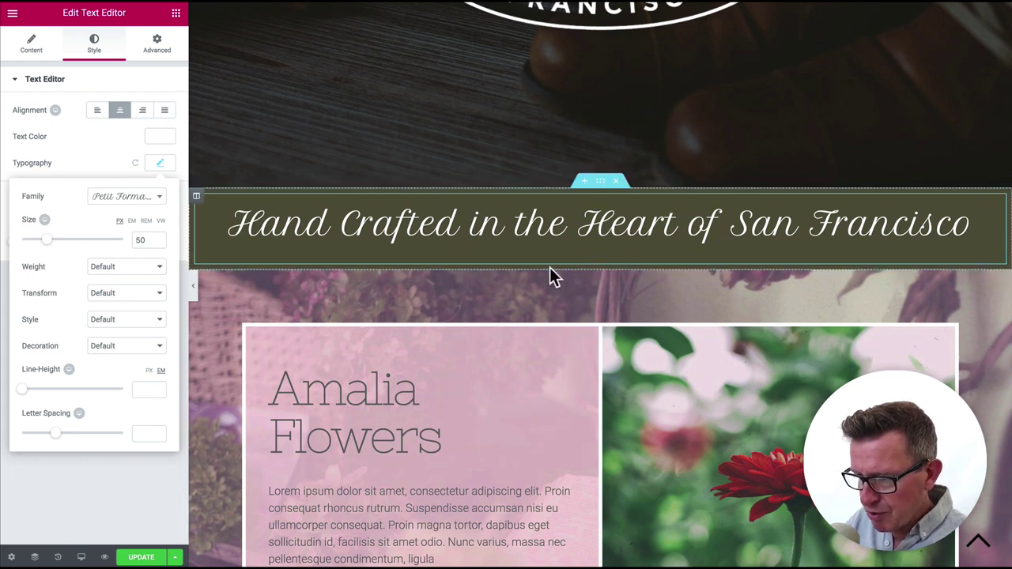
Step: Recheck the mockup and add an Image widget above the headline in the banner section
{"action": "key", "text": "super+Tab"}
{"action": "key", "text": "super+Tab"}
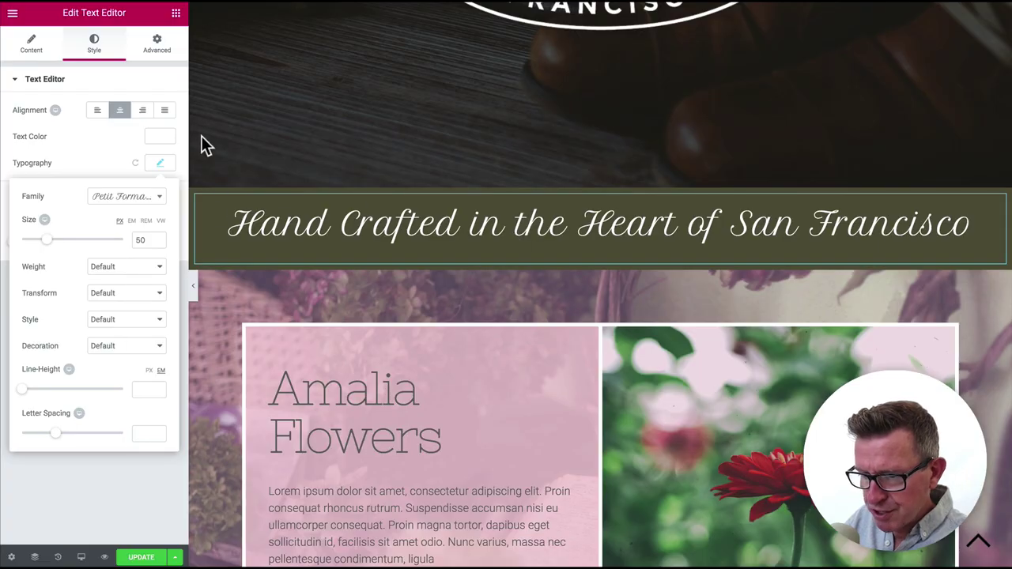
{"action": "left_click", "coordinate": [176, 12]}
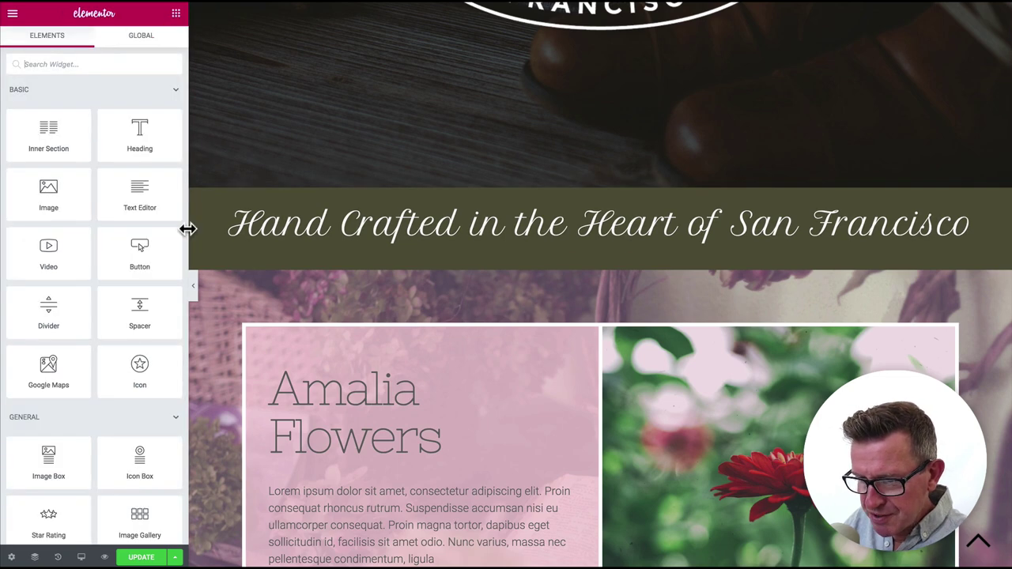
{"action": "left_click_drag", "start_coordinate": [51, 204], "coordinate": [594, 195]}
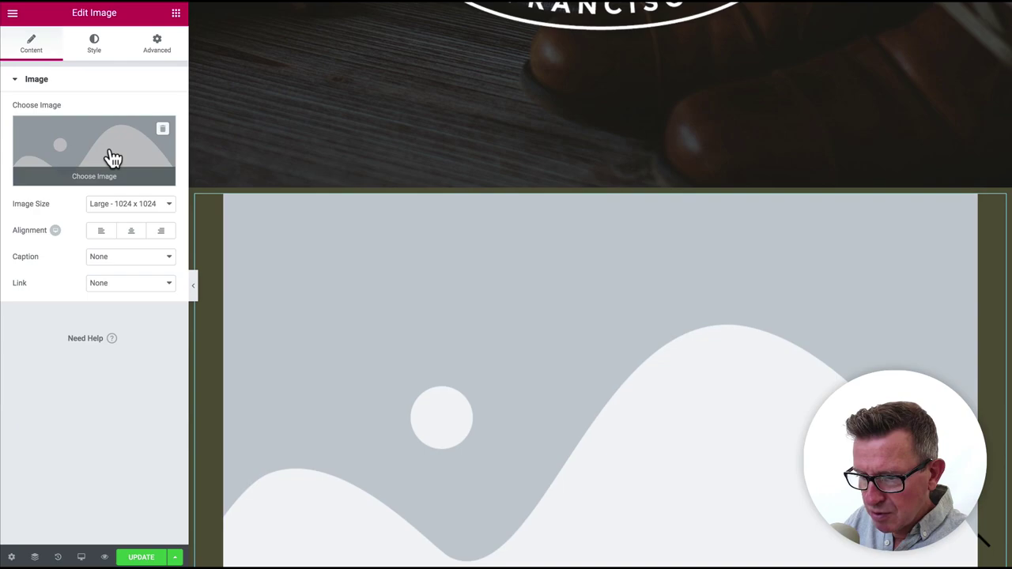
Step: Upload scroll-bottom.png and scroll-top.png from the NORMAN folder and insert scroll-top.png into the new image widget
{"action": "left_click", "coordinate": [114, 156]}
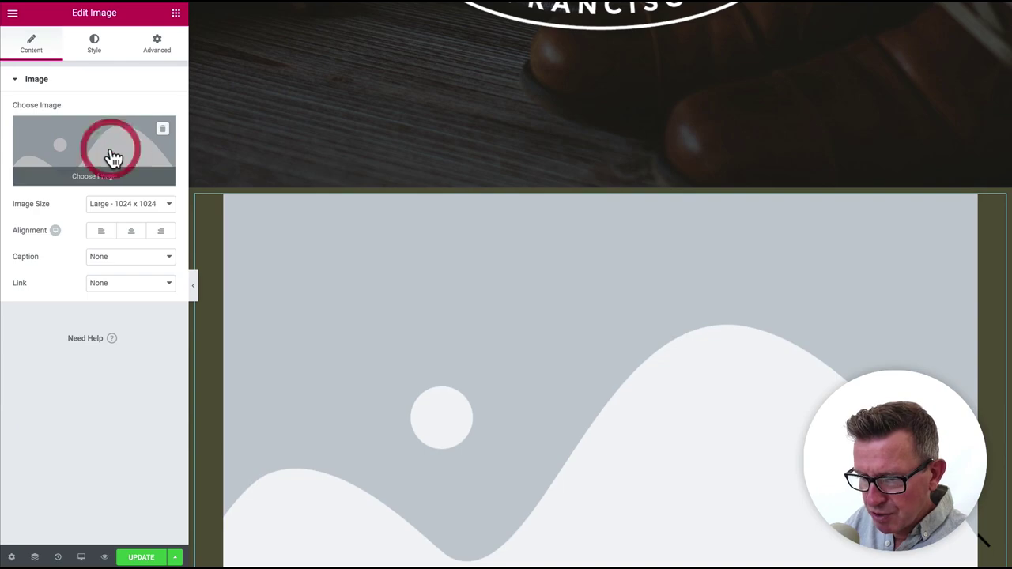
{"action": "left_click", "coordinate": [43, 63]}
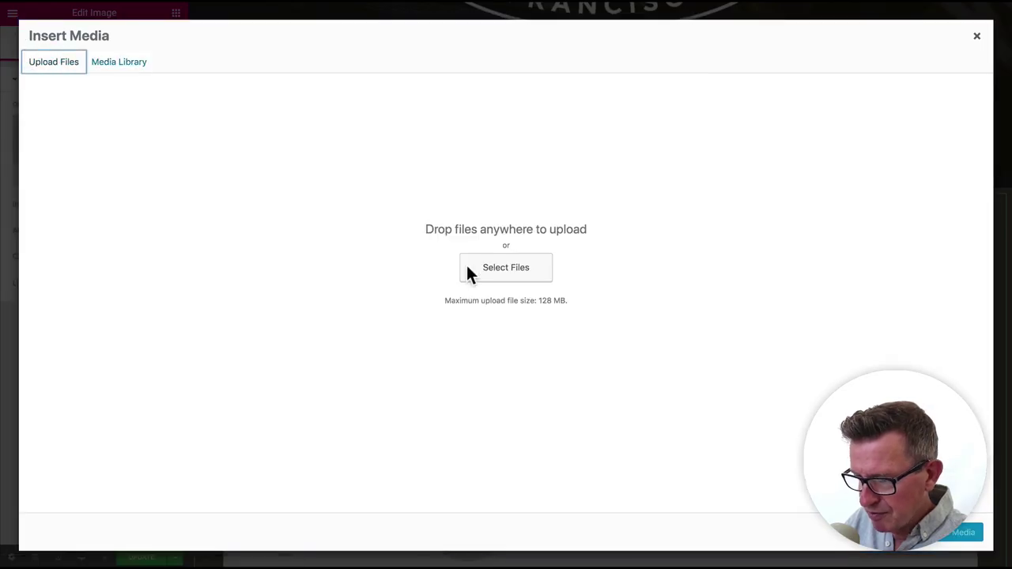
{"action": "left_click", "coordinate": [494, 267]}
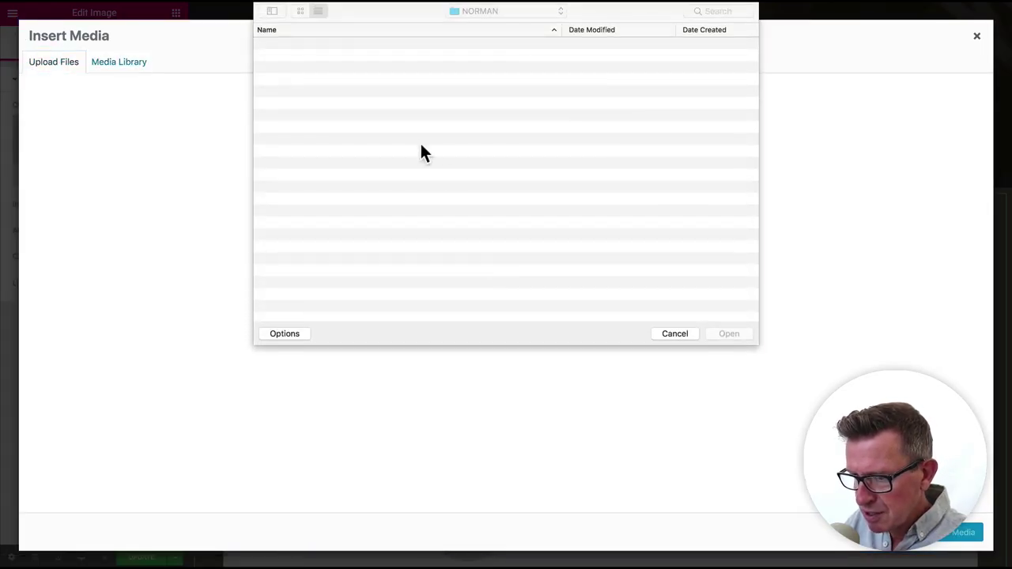
{"action": "left_click_drag", "start_coordinate": [375, 166], "coordinate": [358, 176]}
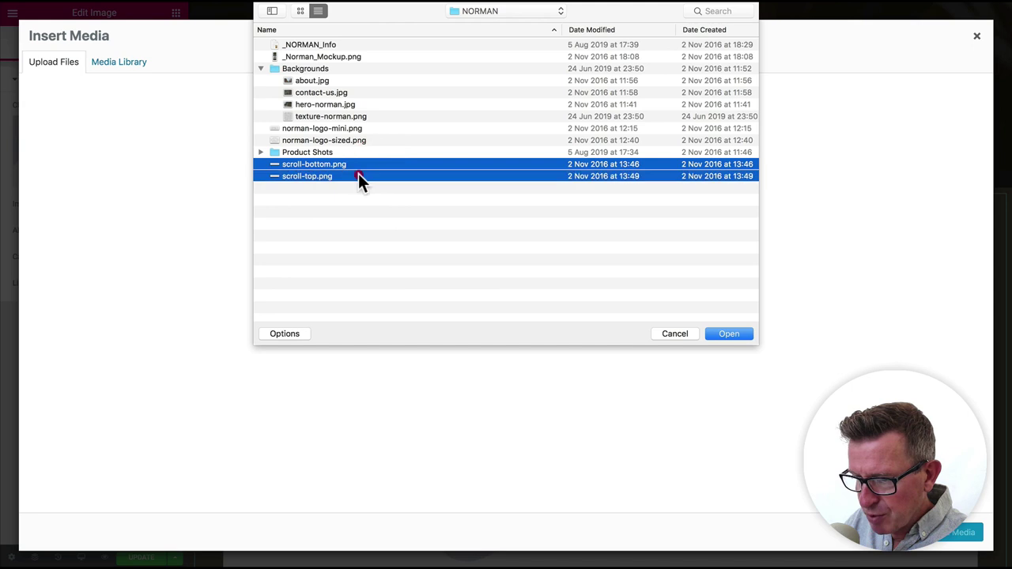
{"action": "left_click", "coordinate": [729, 334]}
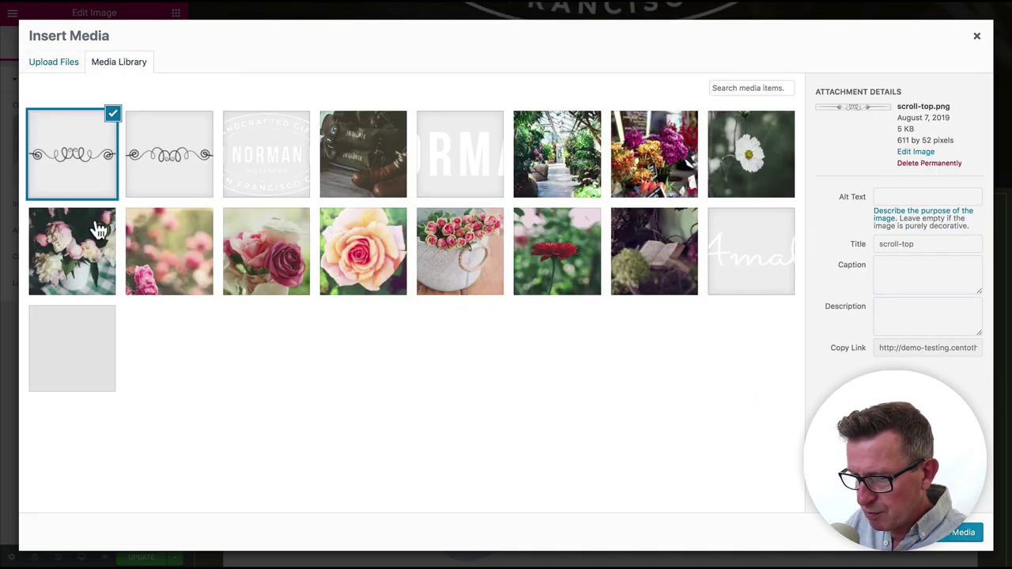
{"action": "left_click", "coordinate": [946, 541]}
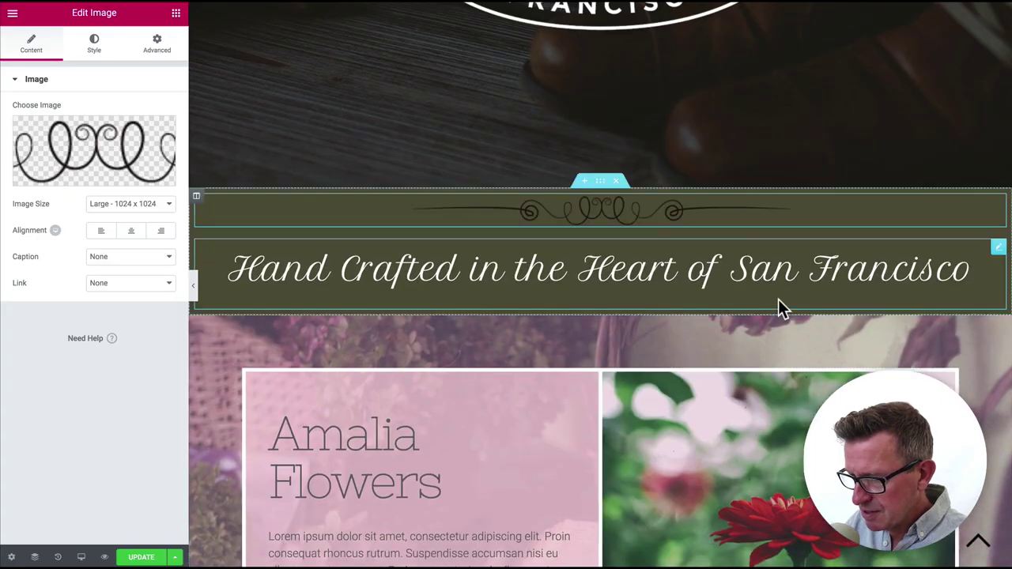
Step: Duplicate the scroll ornament image and move the copy below the banner headline
{"action": "right_click", "coordinate": [653, 213]}
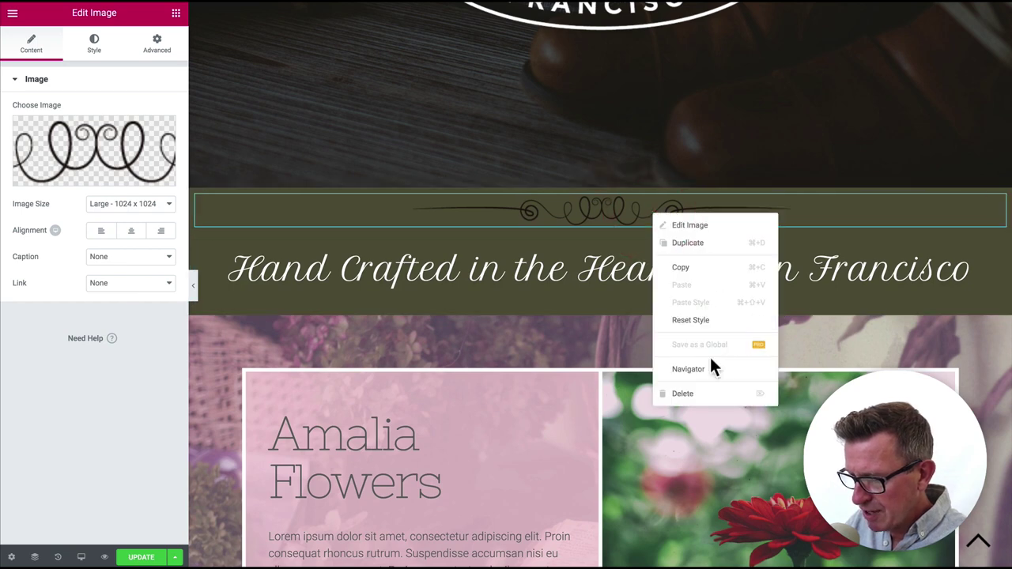
{"action": "left_click", "coordinate": [703, 246]}
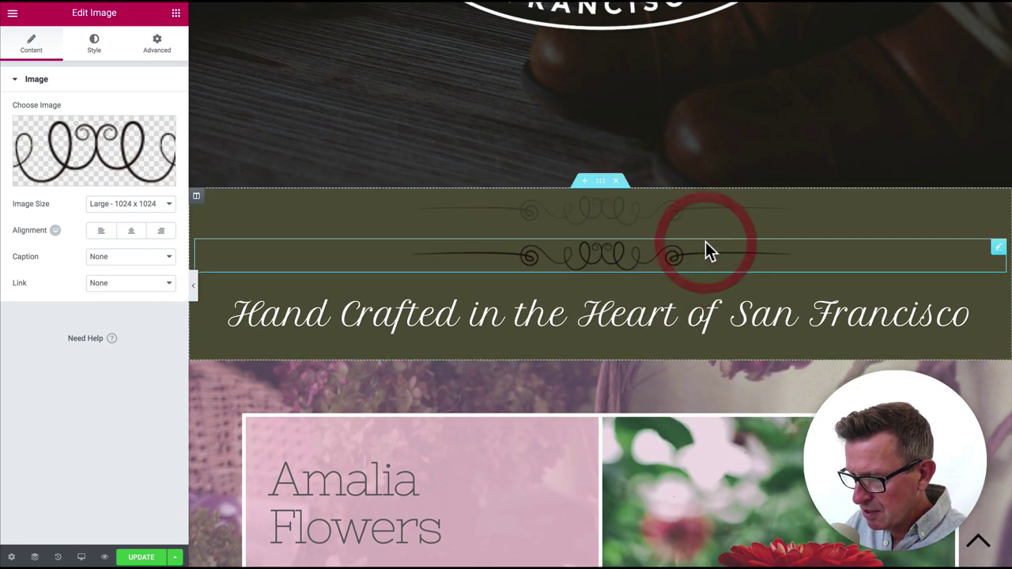
{"action": "left_click_drag", "start_coordinate": [637, 265], "coordinate": [632, 314]}
Step: Replace the picture in the image widget below the headline with scroll-bottom.png from the media library
{"action": "left_click", "coordinate": [606, 343]}
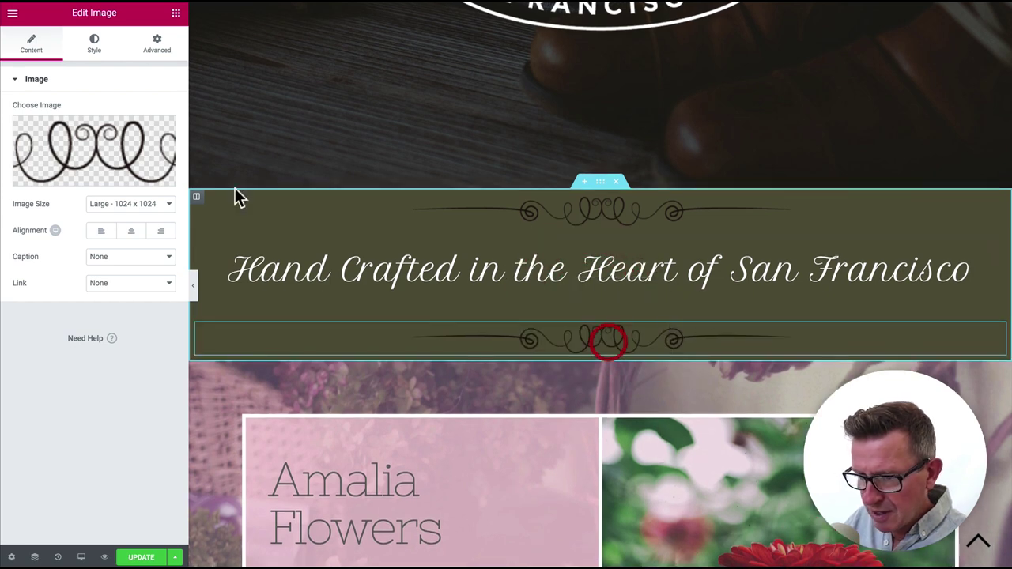
{"action": "left_click", "coordinate": [94, 150]}
{"action": "left_click", "coordinate": [160, 163]}
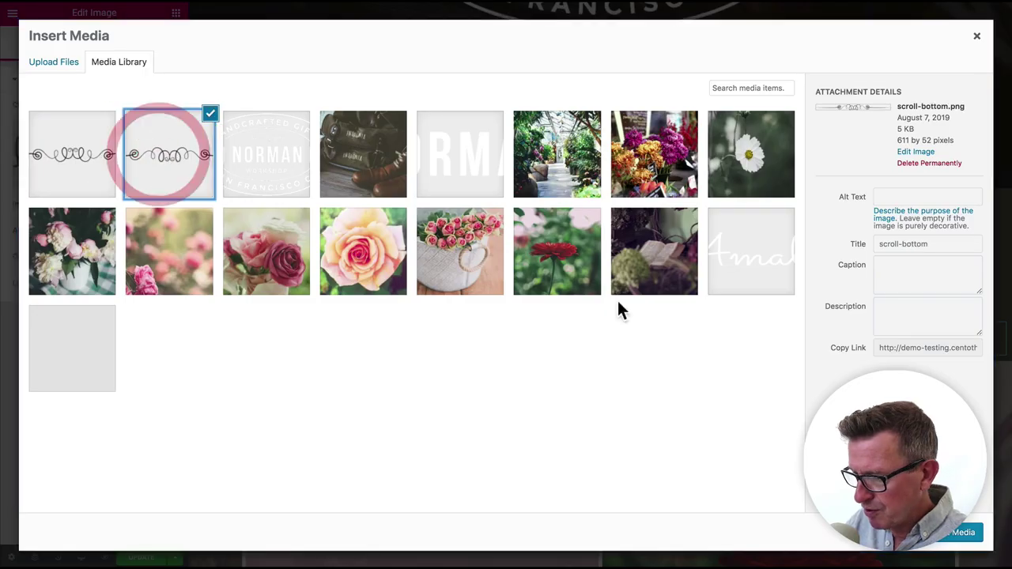
{"action": "left_click", "coordinate": [946, 541]}
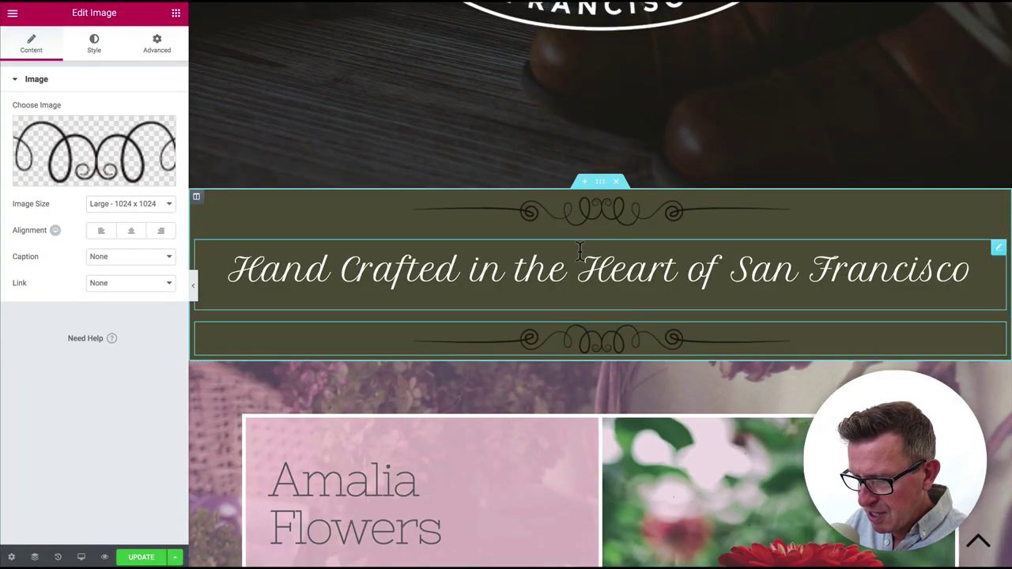
Step: Set the width of the scroll ornament images above and below the headline to 40%
{"action": "key", "text": "super+Tab"}
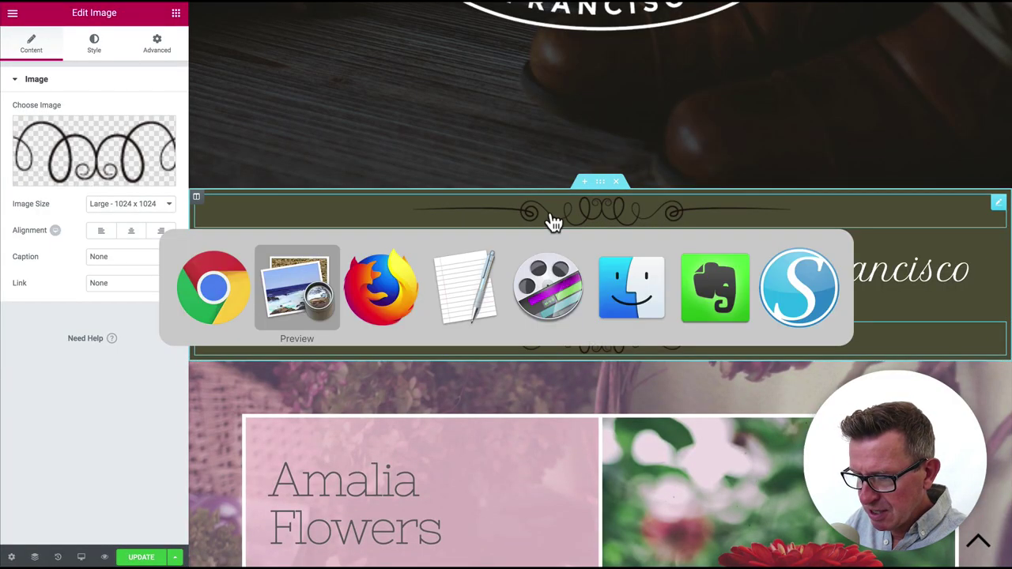
{"action": "key", "text": "Escape"}
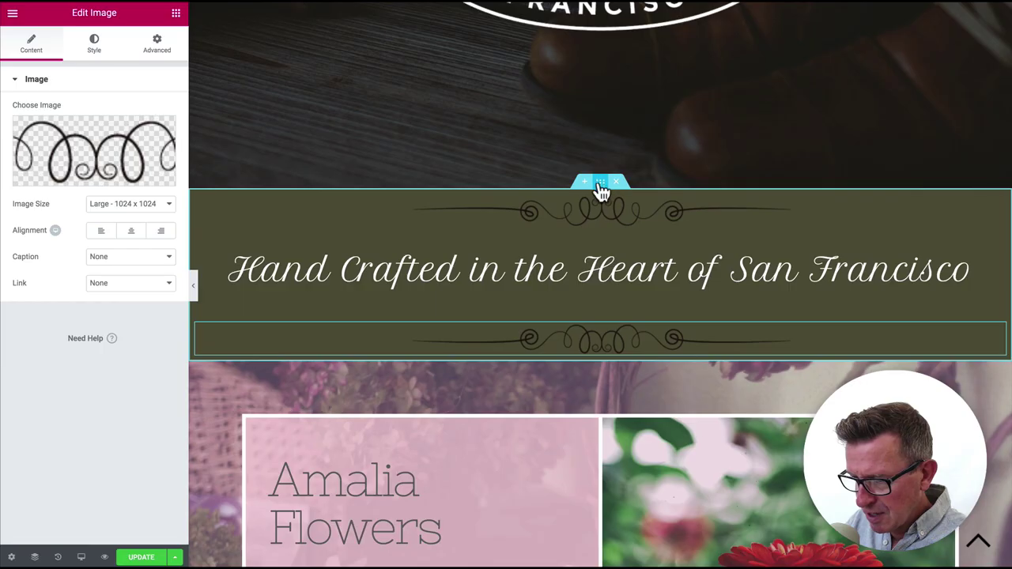
{"action": "left_click_drag", "start_coordinate": [601, 189], "coordinate": [598, 210]}
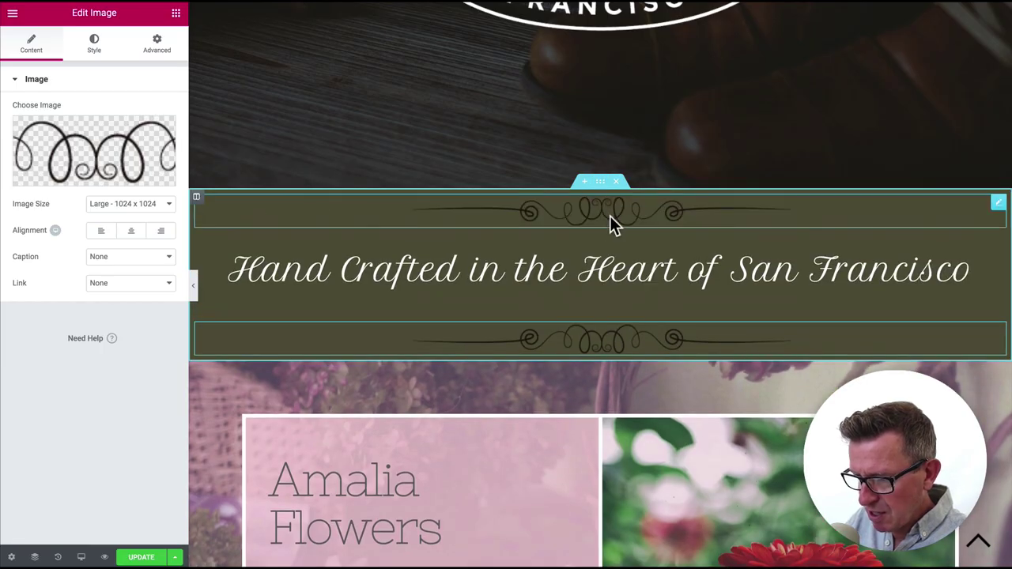
{"action": "left_click", "coordinate": [94, 46]}
{"action": "left_click_drag", "start_coordinate": [12, 129], "coordinate": [53, 140]}
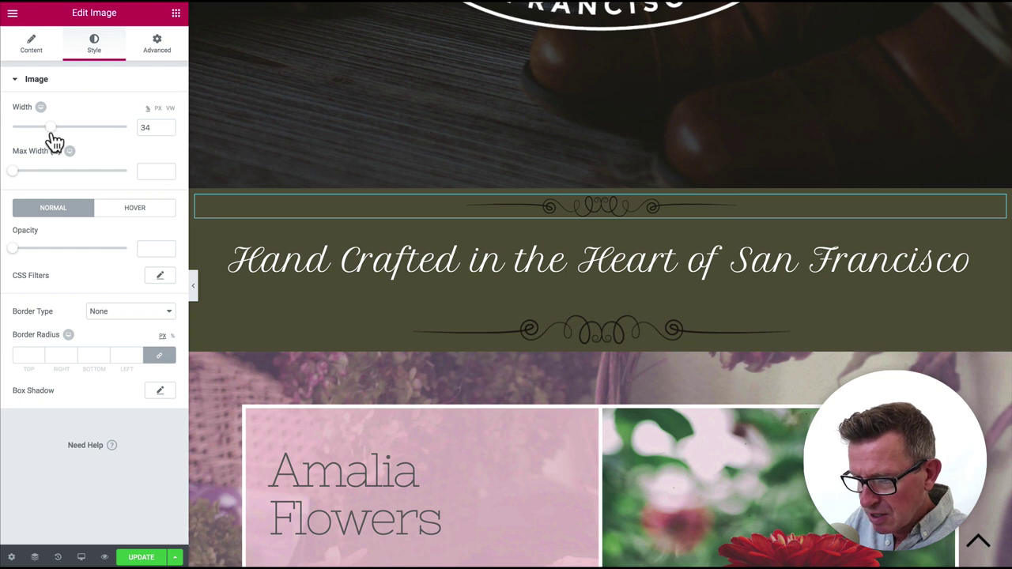
{"action": "left_click_drag", "start_coordinate": [54, 140], "coordinate": [61, 142]}
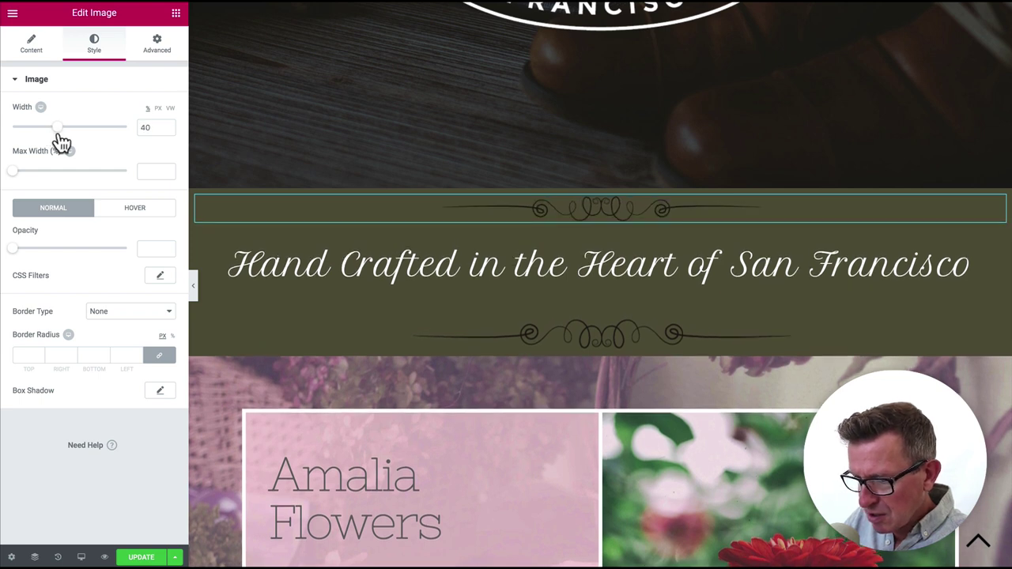
{"action": "left_click", "coordinate": [620, 335]}
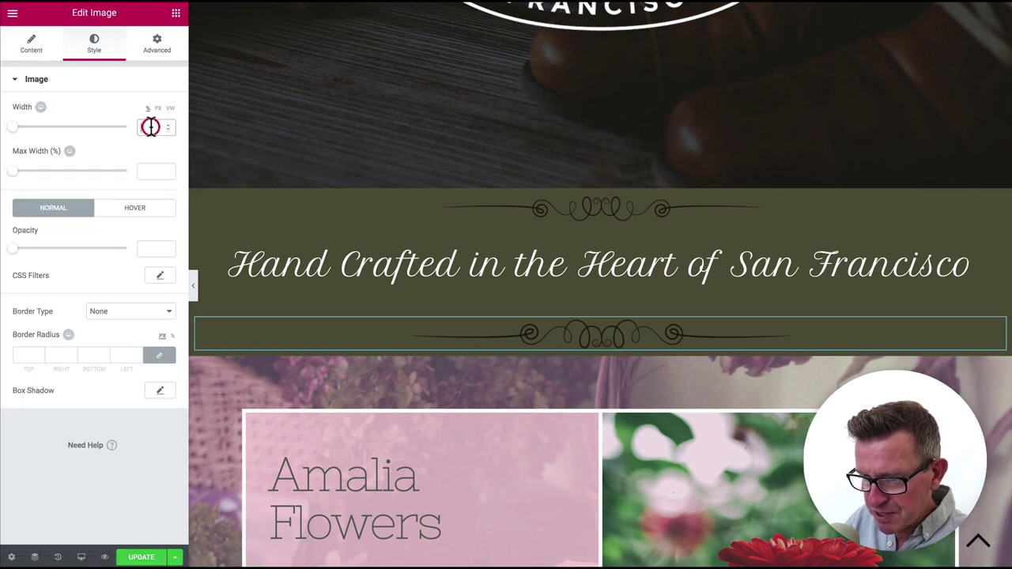
{"action": "type", "text": "40"}
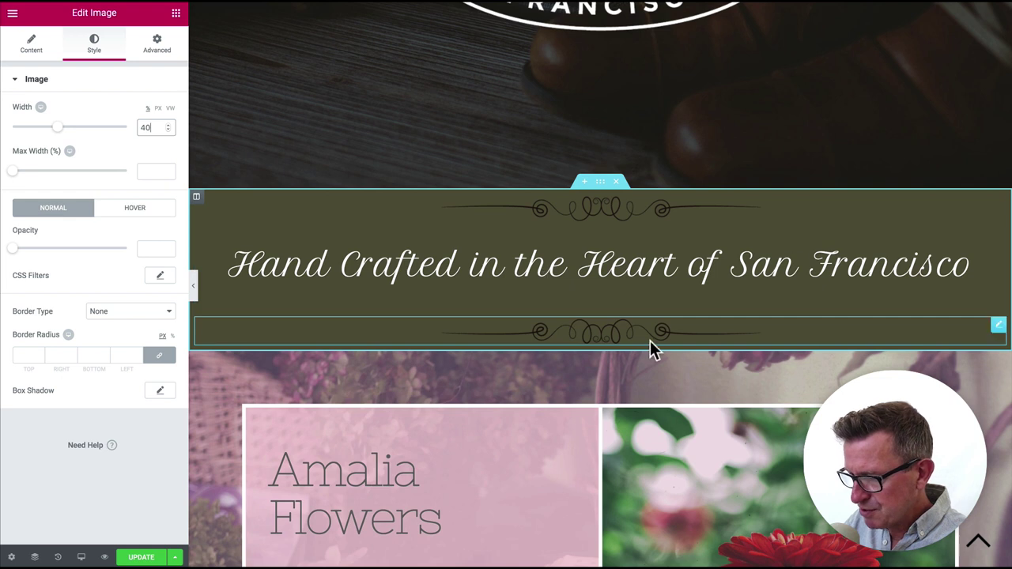
Step: Unlink the banner section's padding values and set the top and bottom padding to 10 px
{"action": "left_click", "coordinate": [600, 183]}
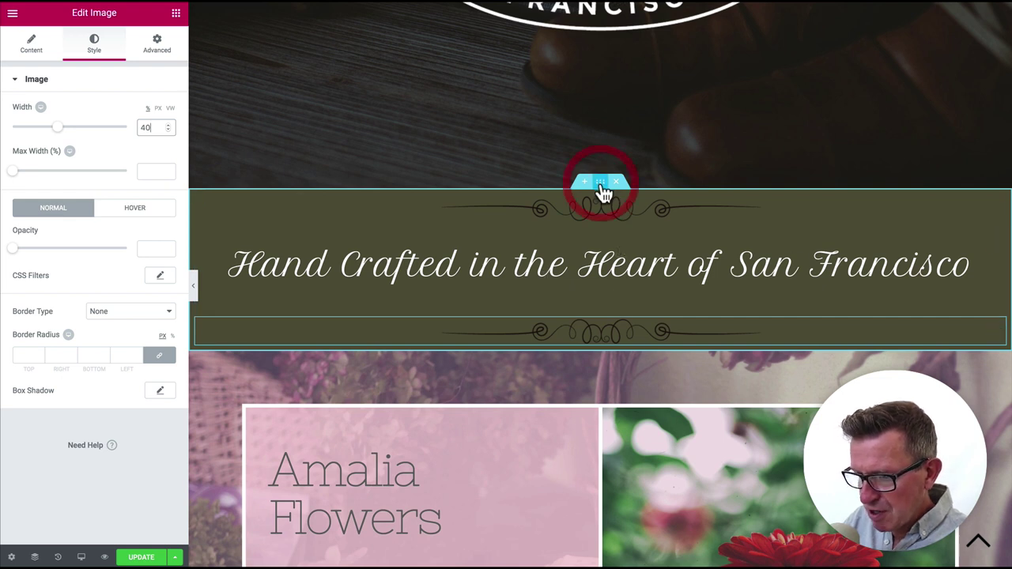
{"action": "left_click", "coordinate": [163, 45]}
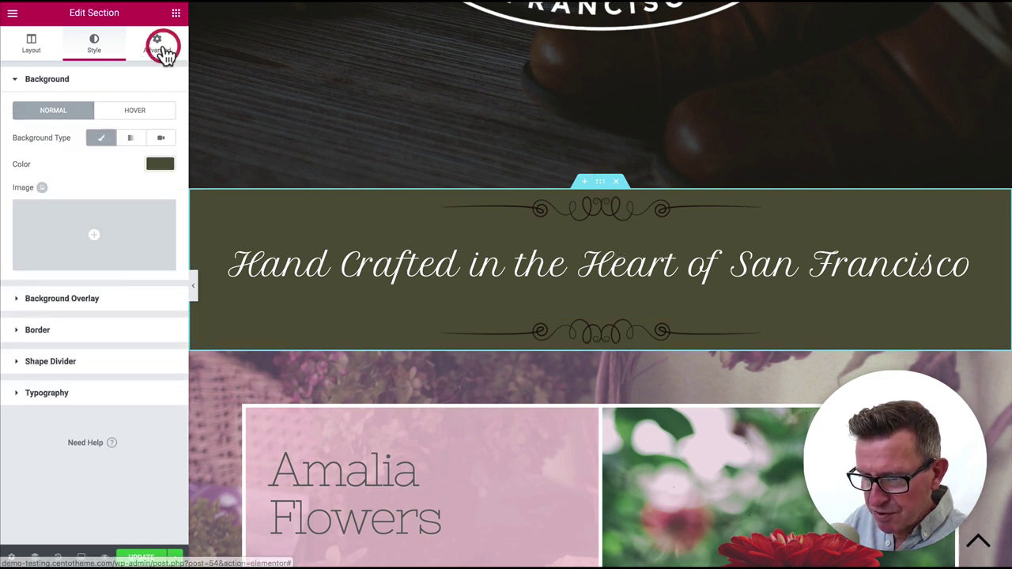
{"action": "left_click", "coordinate": [84, 160]}
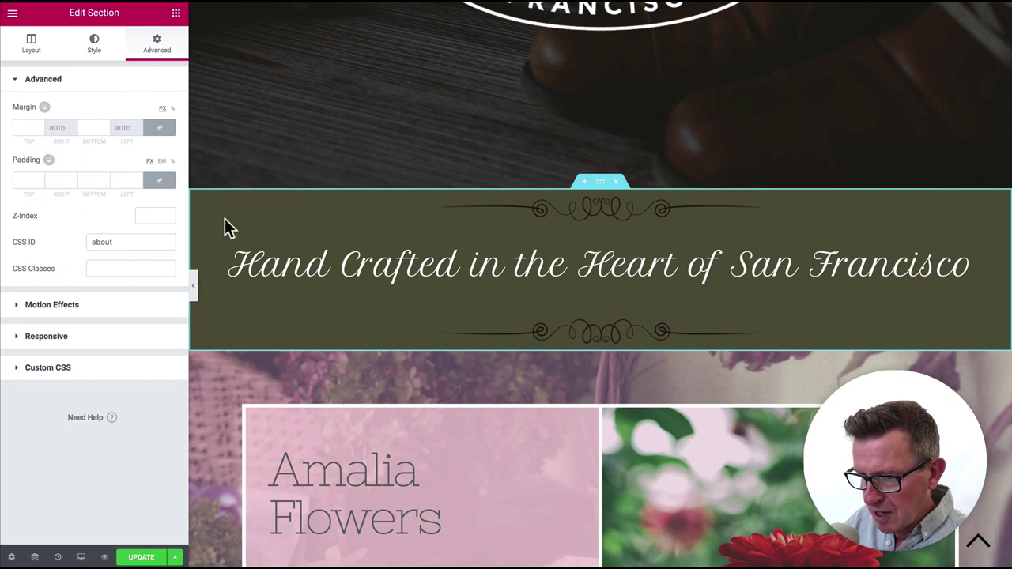
{"action": "left_click", "coordinate": [162, 182]}
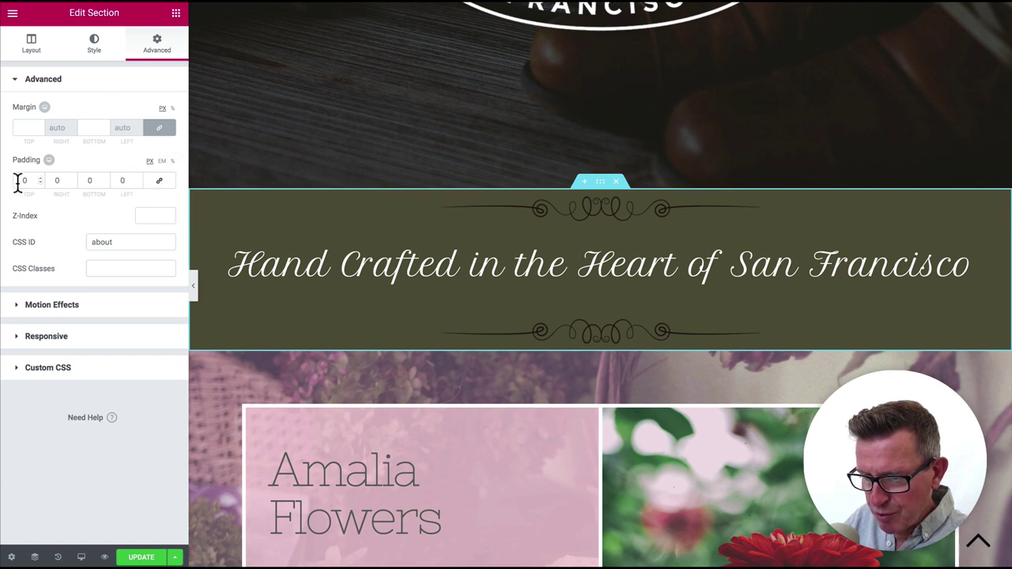
{"action": "type", "text": "10"}
{"action": "key", "text": "Tab"}
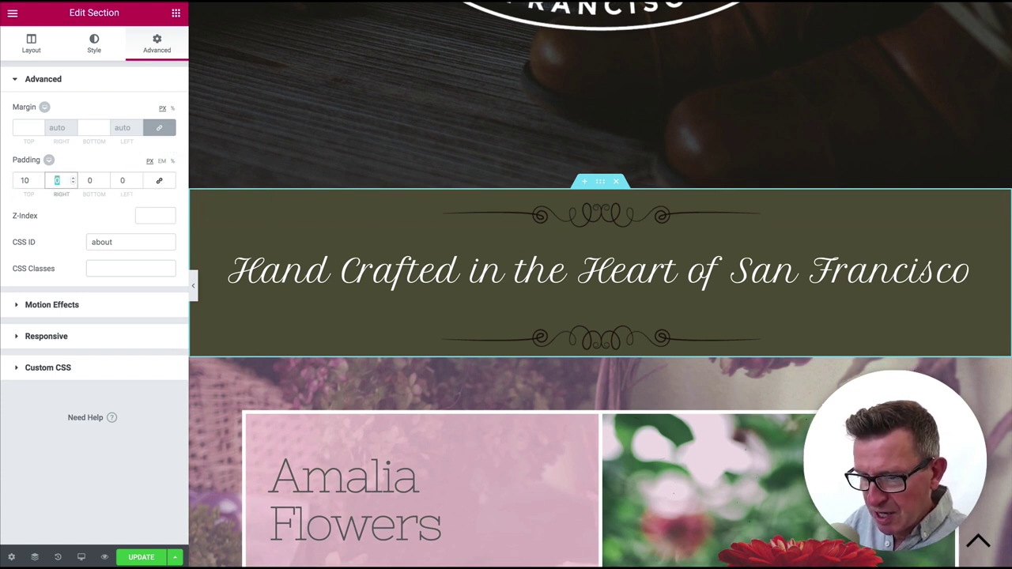
{"action": "key", "text": "shift+Tab"}
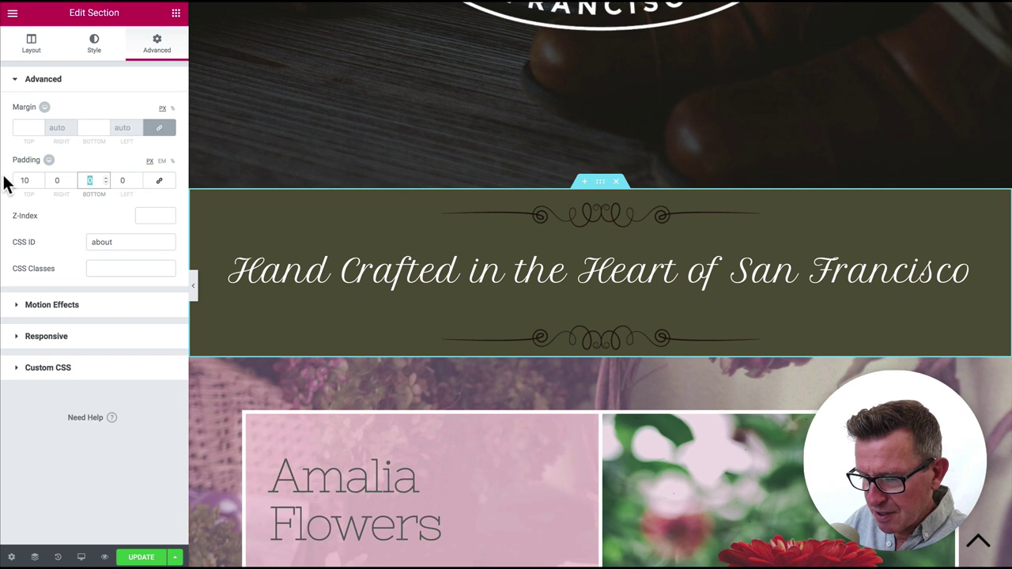
{"action": "type", "text": "10"}
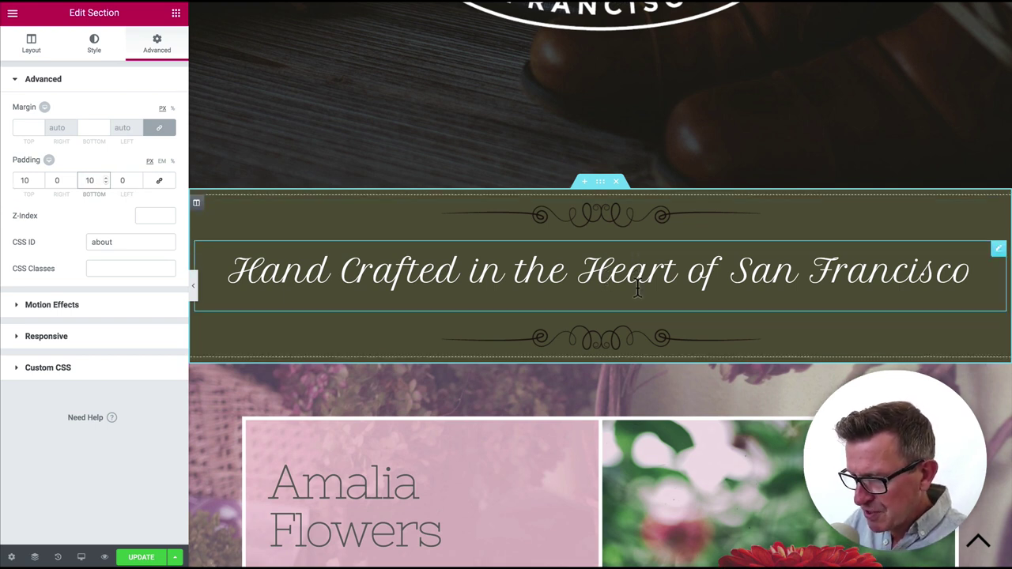
Step: Link the padding values of the banner headline text and set both its padding and margin to 0 on all sides
{"action": "left_click", "coordinate": [638, 289]}
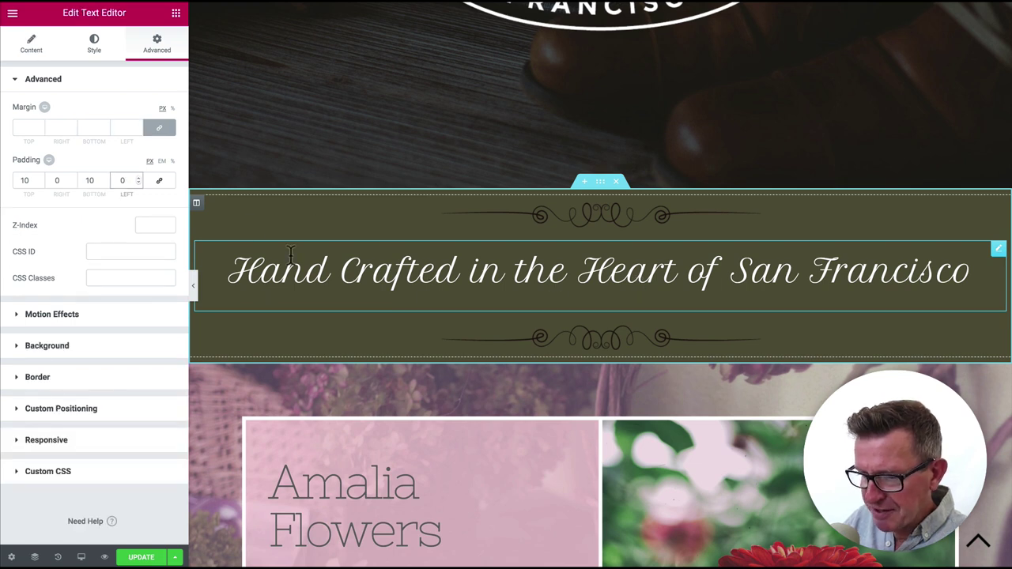
{"action": "left_click", "coordinate": [159, 181]}
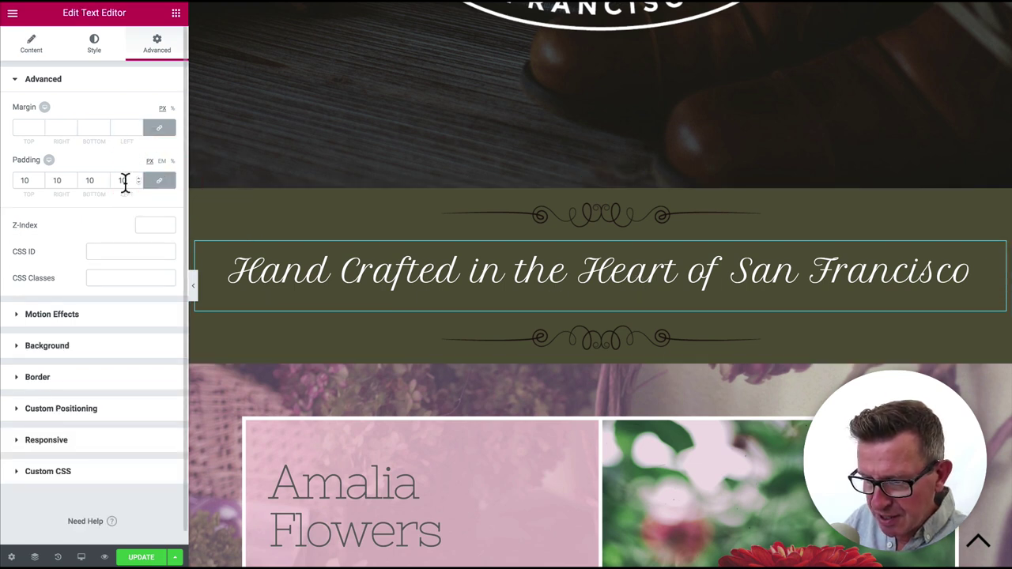
{"action": "type", "text": "0"}
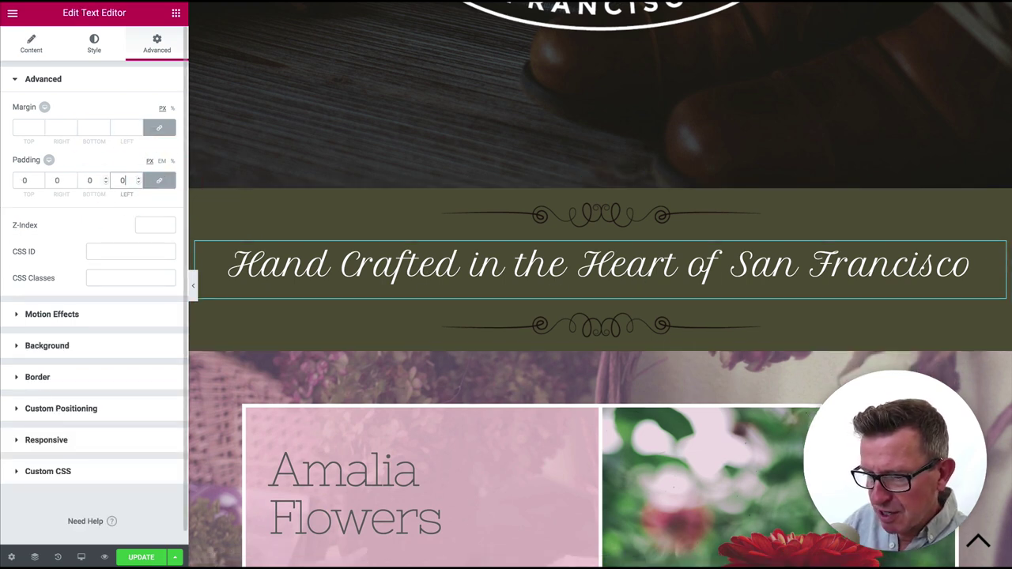
{"action": "left_click", "coordinate": [128, 129]}
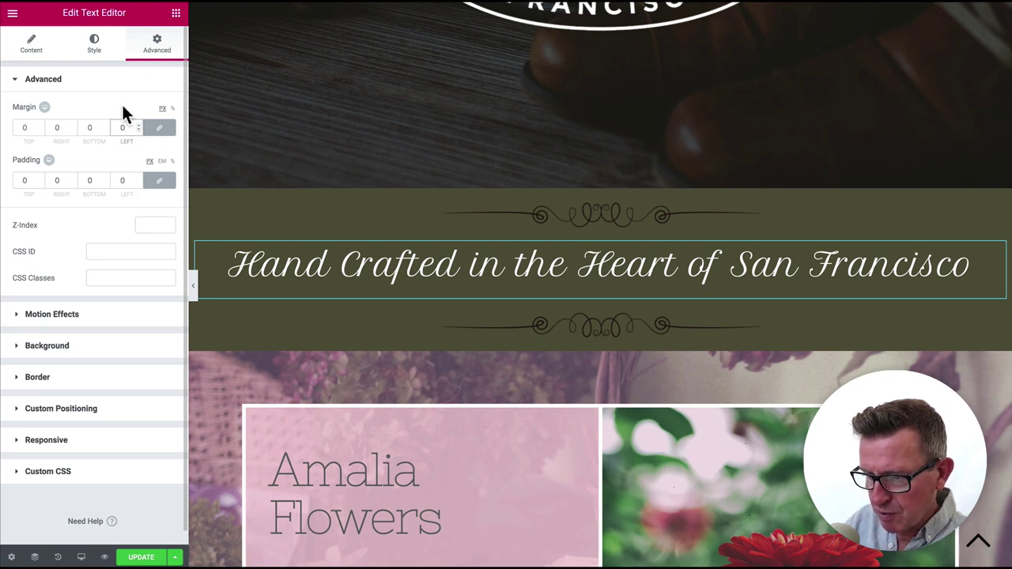
{"action": "left_click", "coordinate": [123, 111]}
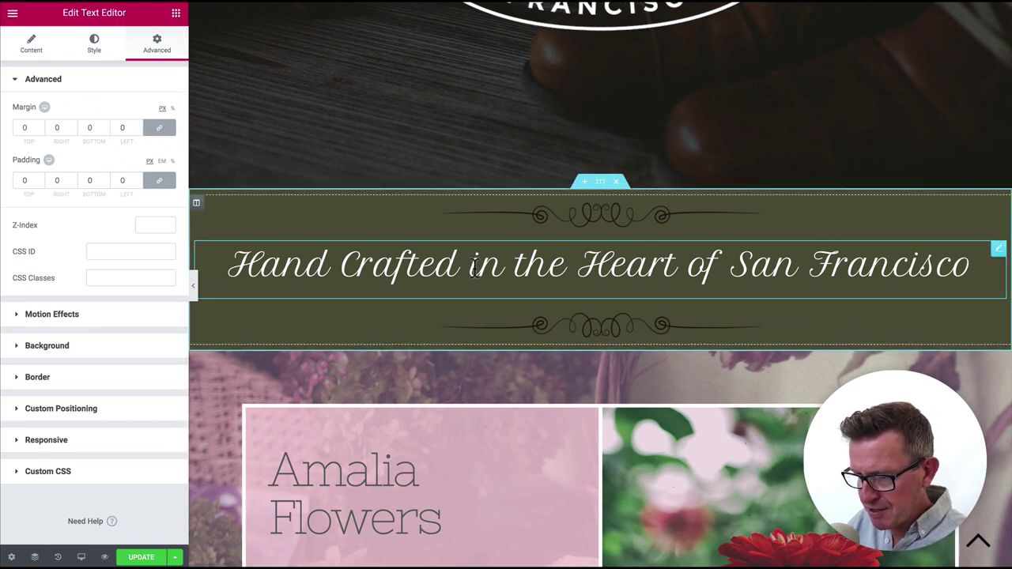
Step: Following the mockup's spacing, unlink the margins of the scroll ornament below the headline, set its top margin to -25 px and update the page
{"action": "key", "text": "super+Tab"}
{"action": "left_click", "coordinate": [290, 296], "text": "super"}
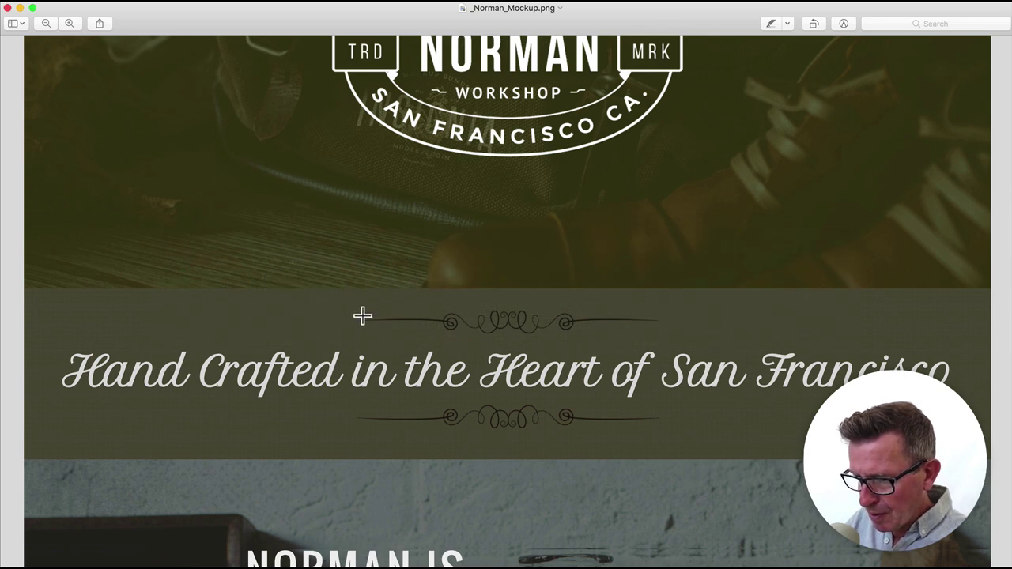
{"action": "key", "text": "super+Tab"}
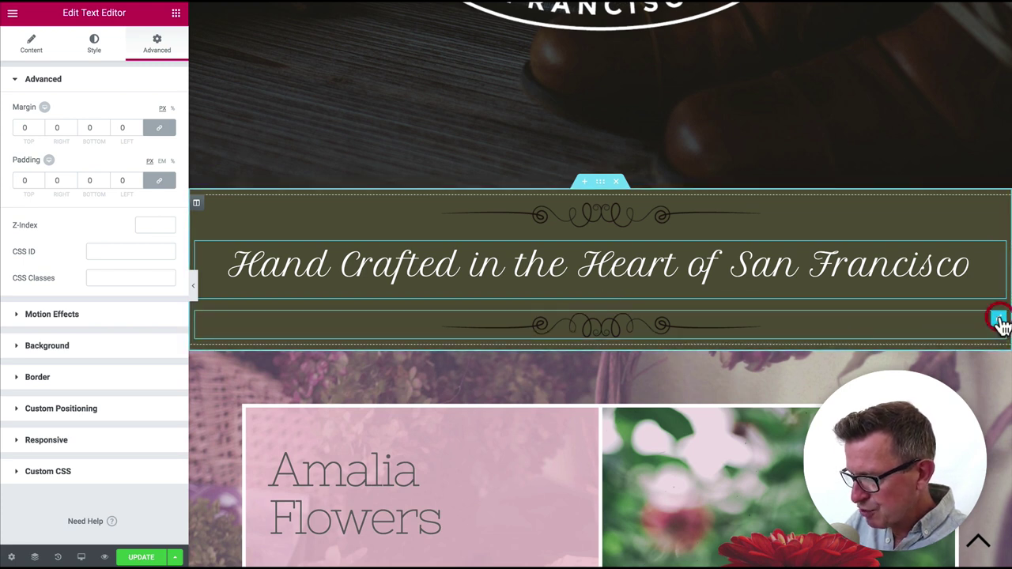
{"action": "left_click", "coordinate": [999, 320]}
{"action": "left_click", "coordinate": [162, 48]}
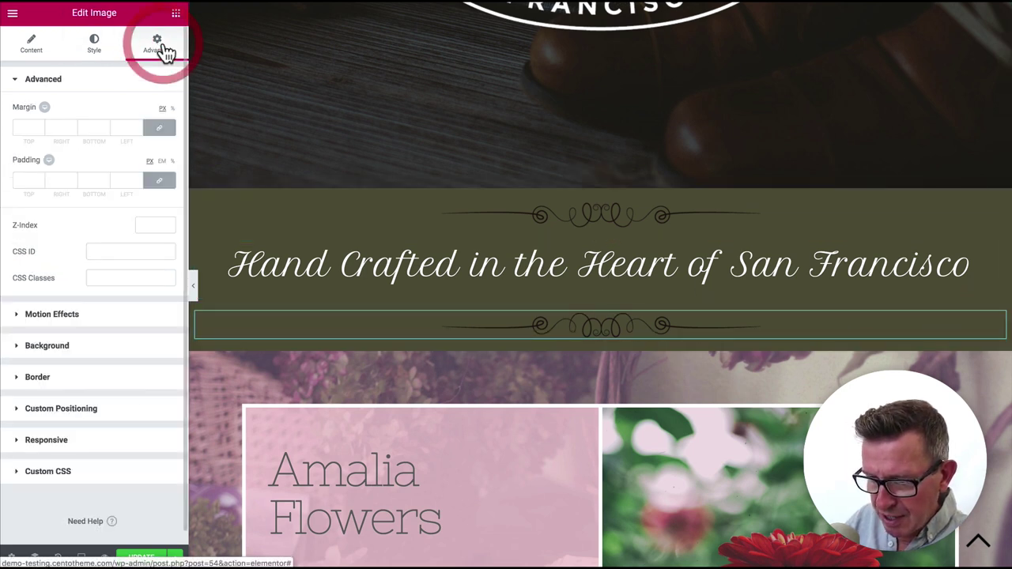
{"action": "left_click", "coordinate": [160, 128]}
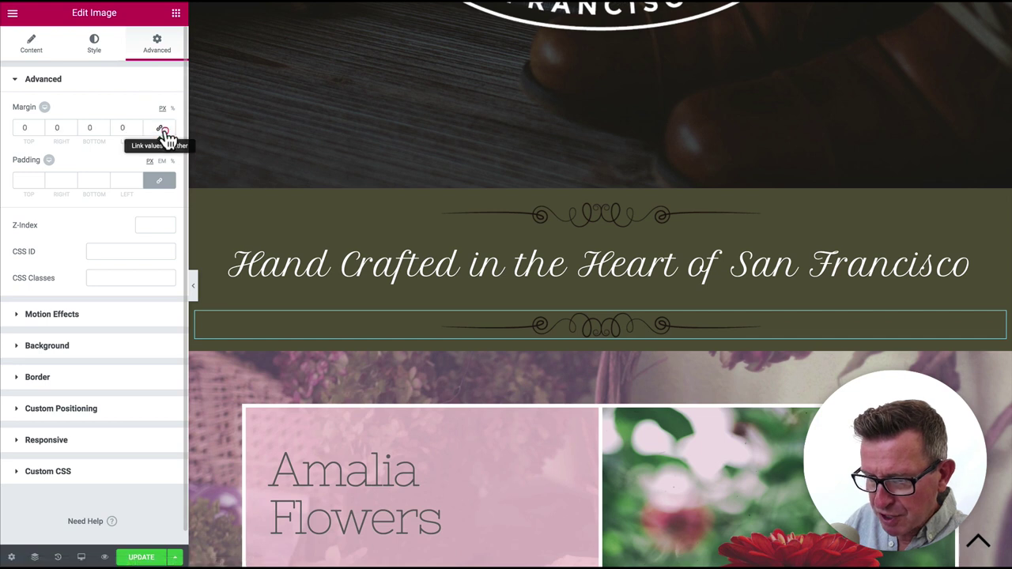
{"action": "left_click", "coordinate": [41, 130]}
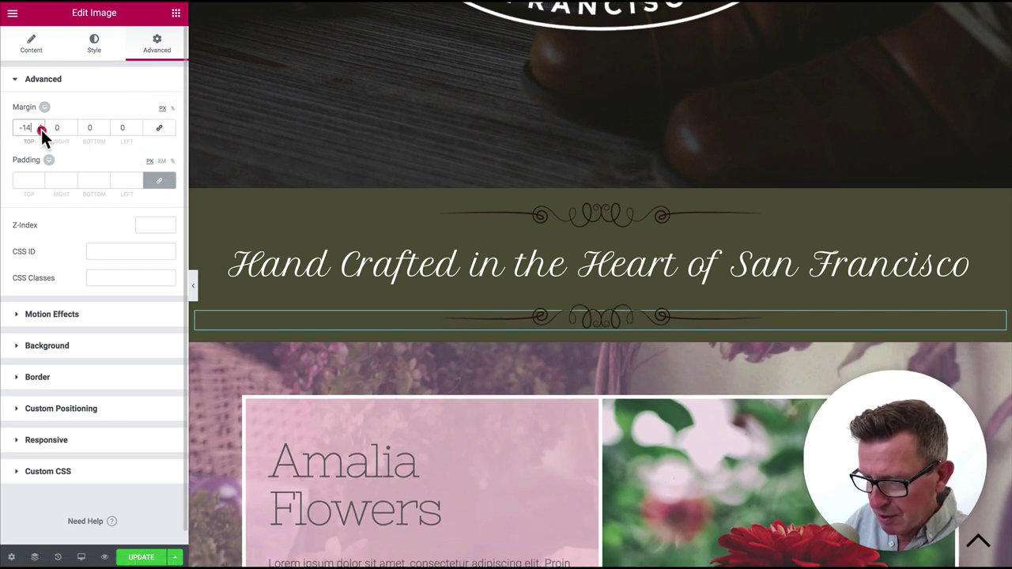
{"action": "left_click_drag", "start_coordinate": [42, 129], "coordinate": [39, 124]}
{"action": "left_click", "coordinate": [42, 125]}
{"action": "left_click", "coordinate": [42, 124]}
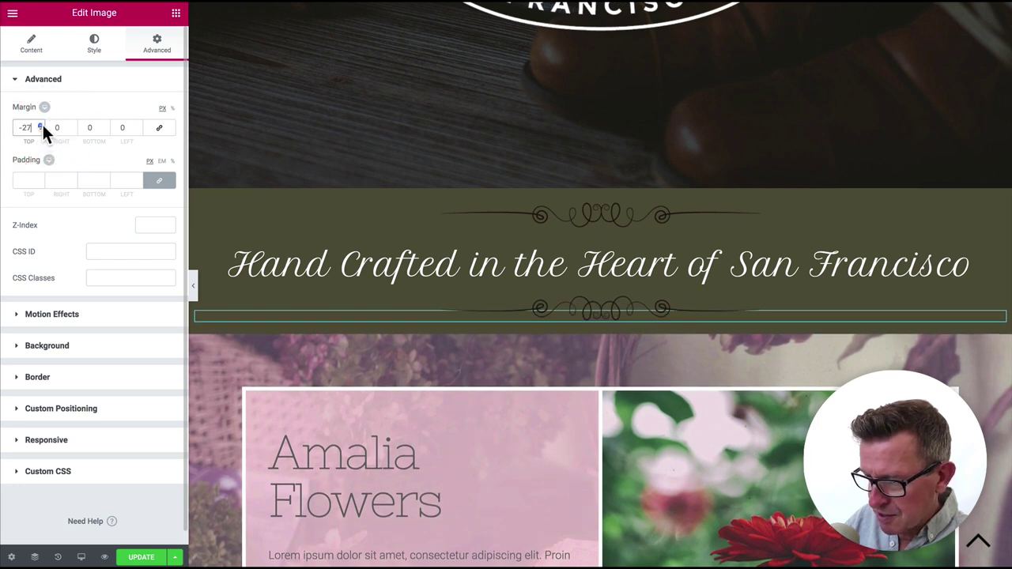
{"action": "left_click", "coordinate": [42, 125]}
{"action": "left_click", "coordinate": [42, 125]}
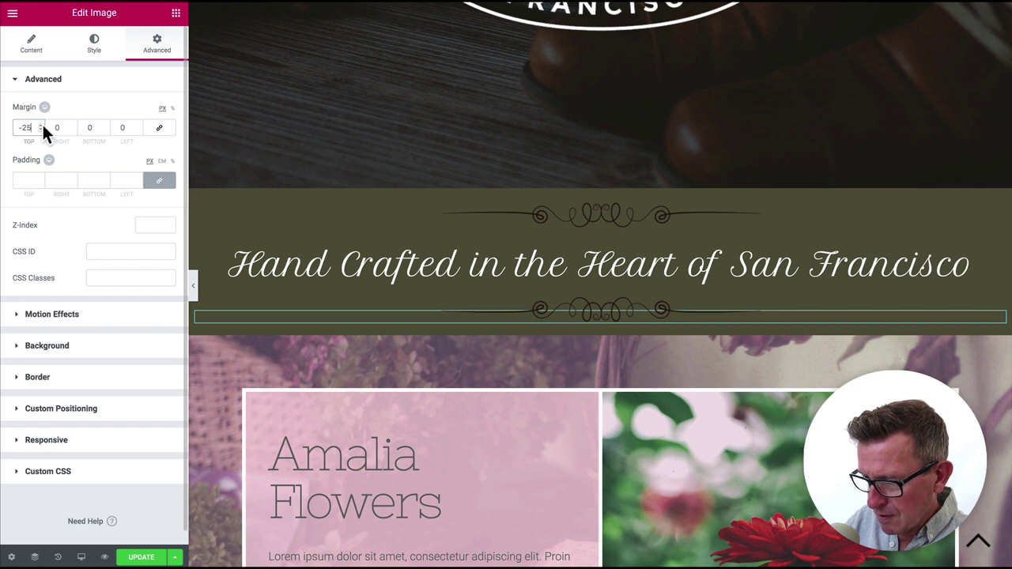
{"action": "left_click", "coordinate": [148, 557]}
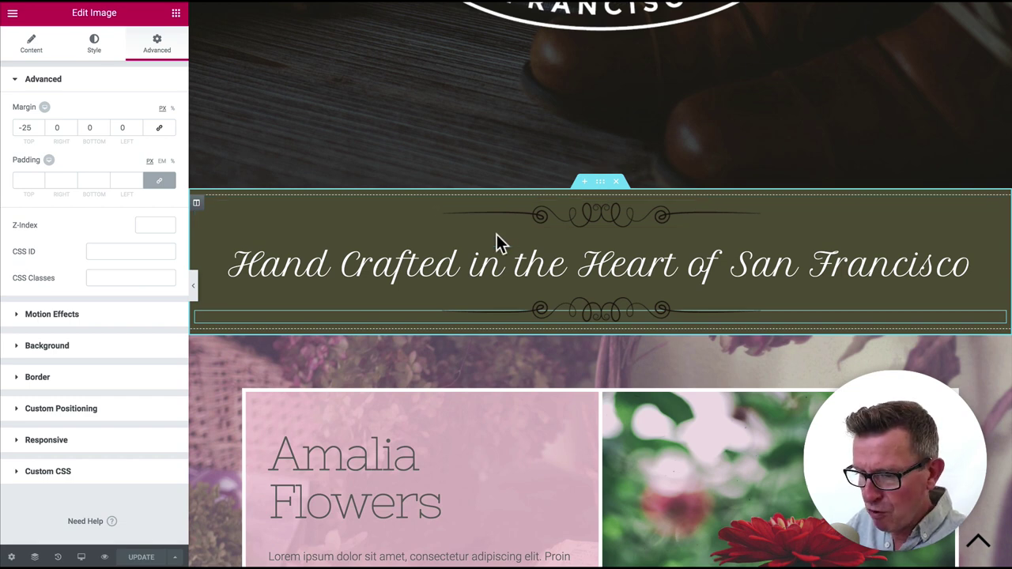
Step: Following the mockup, upload texture-norman.png from the Backgrounds folder and insert it as the banner section's classic background overlay image
{"action": "key", "text": "super+Tab"}
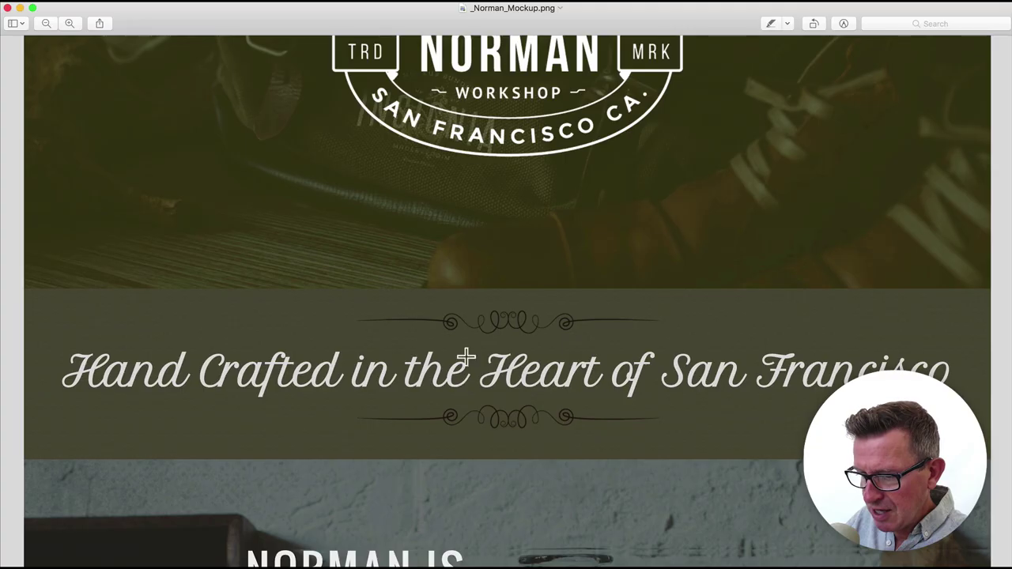
{"action": "key", "text": "super+Tab"}
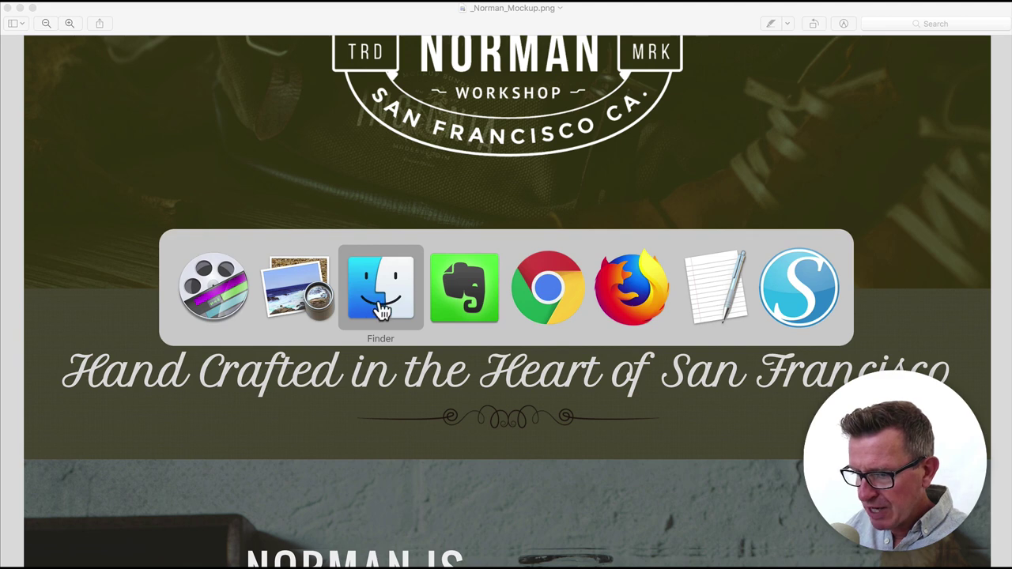
{"action": "left_click", "coordinate": [548, 306]}
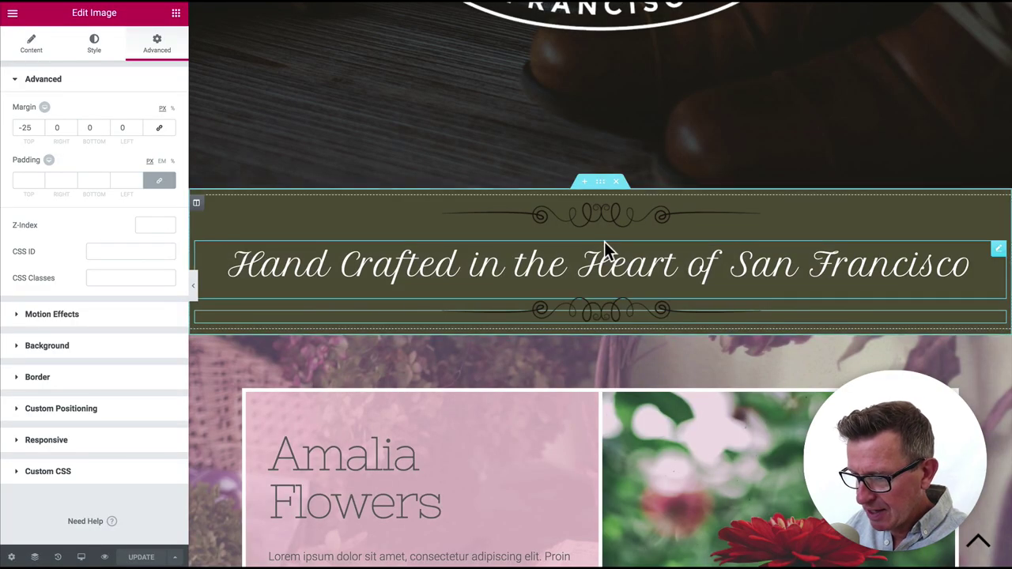
{"action": "left_click", "coordinate": [599, 190]}
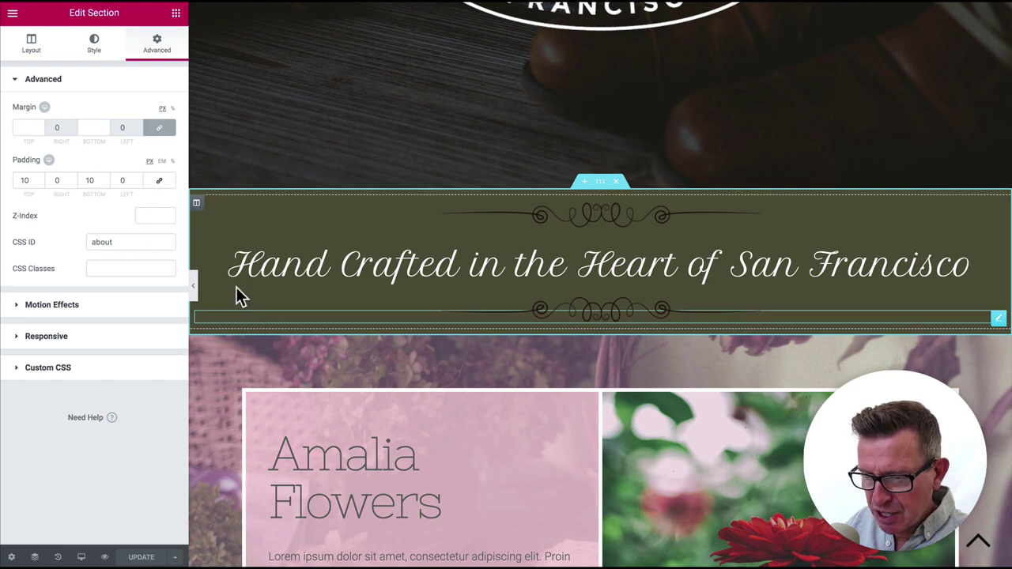
{"action": "left_click", "coordinate": [111, 62]}
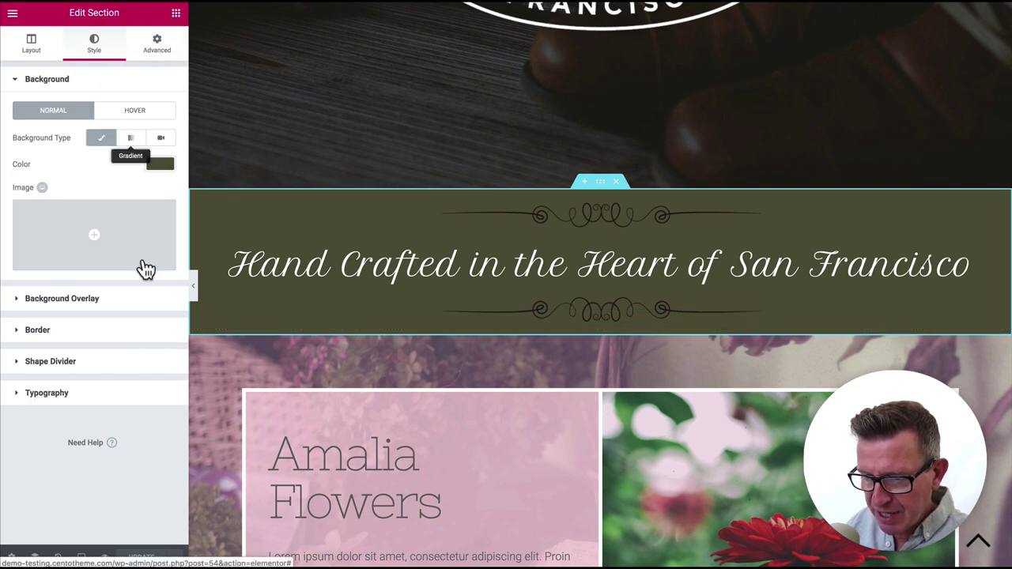
{"action": "left_click", "coordinate": [140, 304]}
{"action": "left_click", "coordinate": [129, 169]}
{"action": "left_click", "coordinate": [99, 273]}
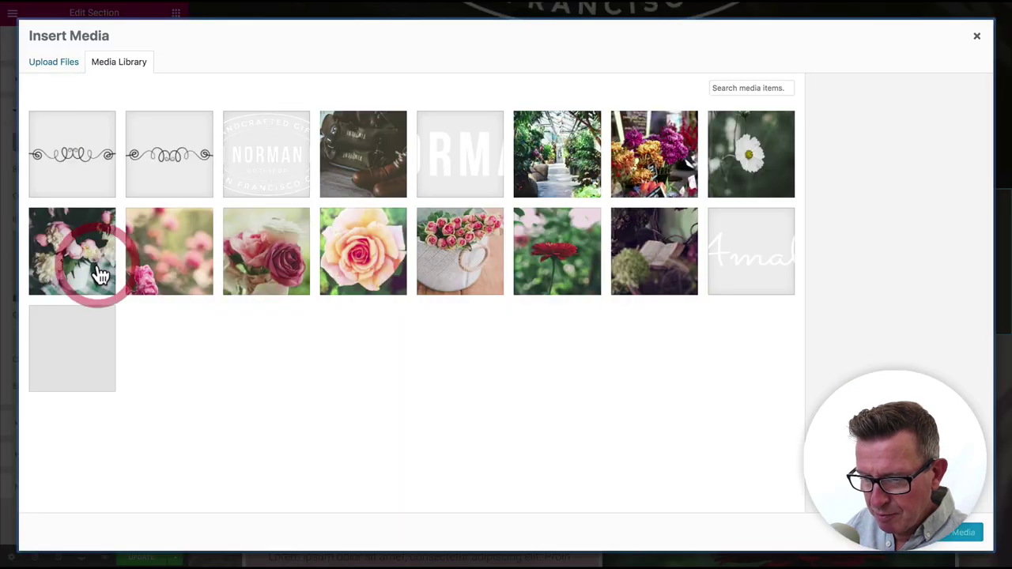
{"action": "left_click", "coordinate": [52, 70]}
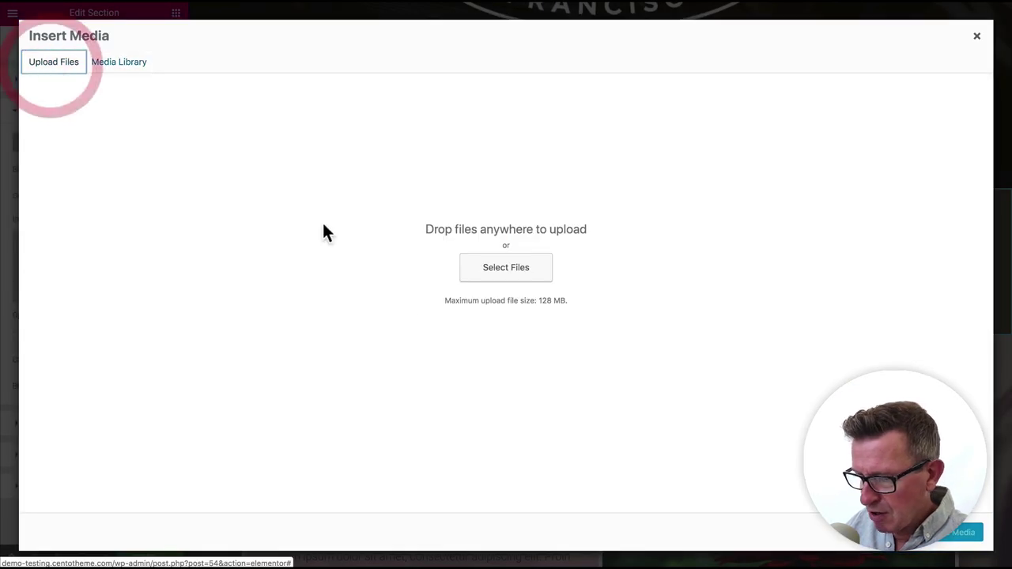
{"action": "left_click", "coordinate": [528, 276]}
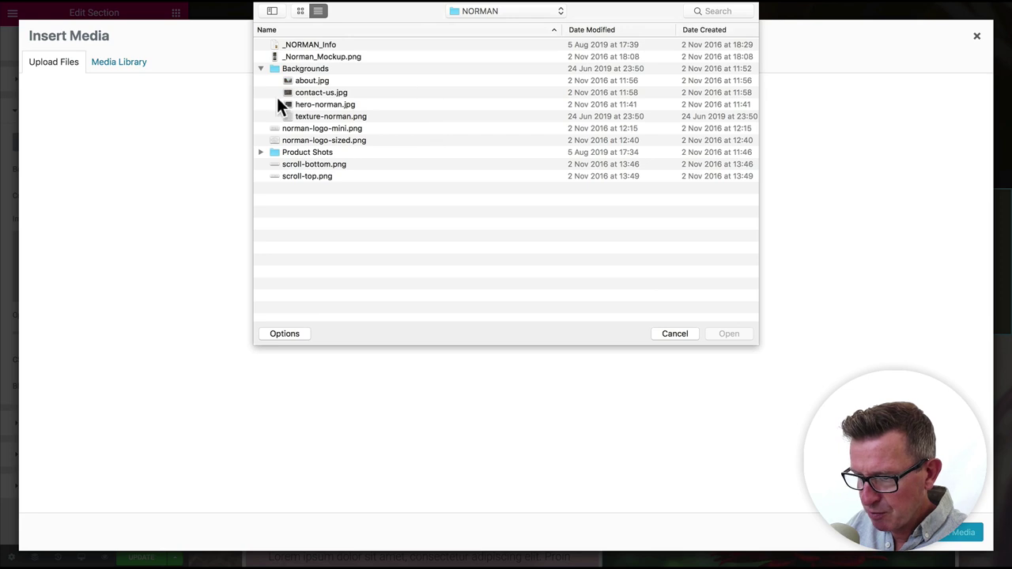
{"action": "double_click", "coordinate": [368, 117]}
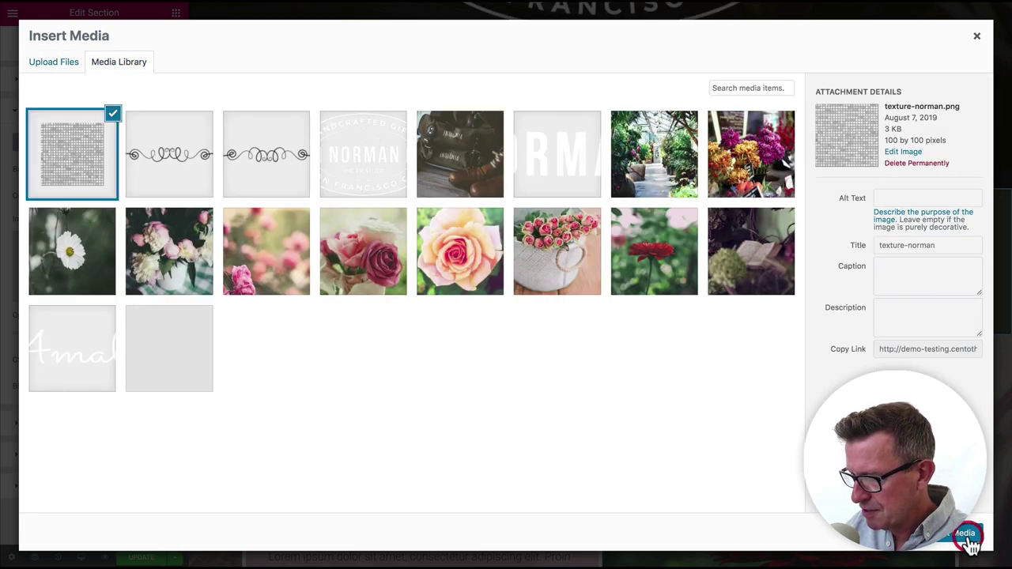
{"action": "left_click", "coordinate": [966, 536]}
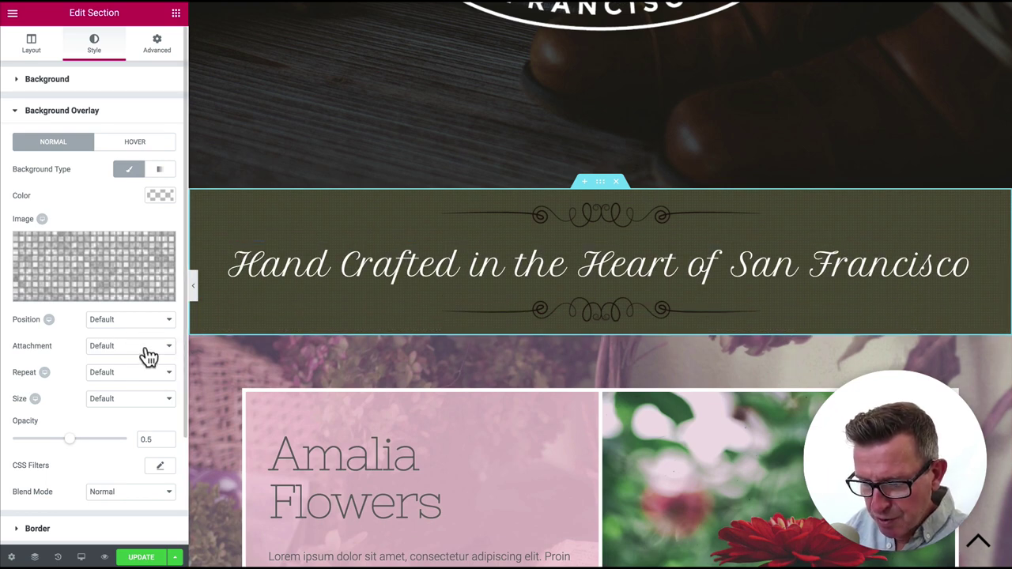
Step: Set the banner's texture overlay position to Center Center and its repeat option to Repeat, and update the page
{"action": "left_click", "coordinate": [149, 320]}
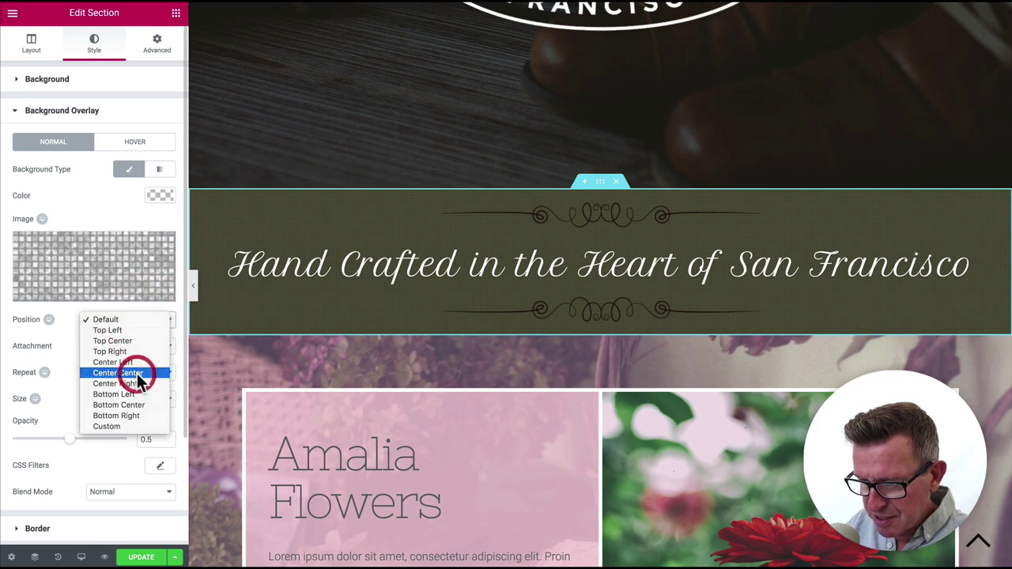
{"action": "left_click", "coordinate": [137, 373]}
{"action": "left_click", "coordinate": [141, 348]}
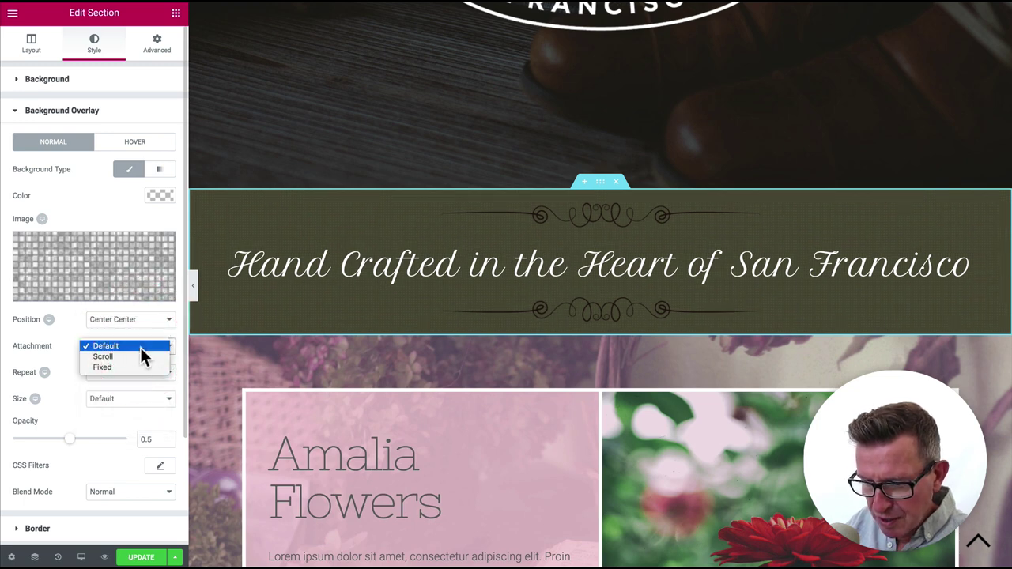
{"action": "left_click", "coordinate": [55, 326]}
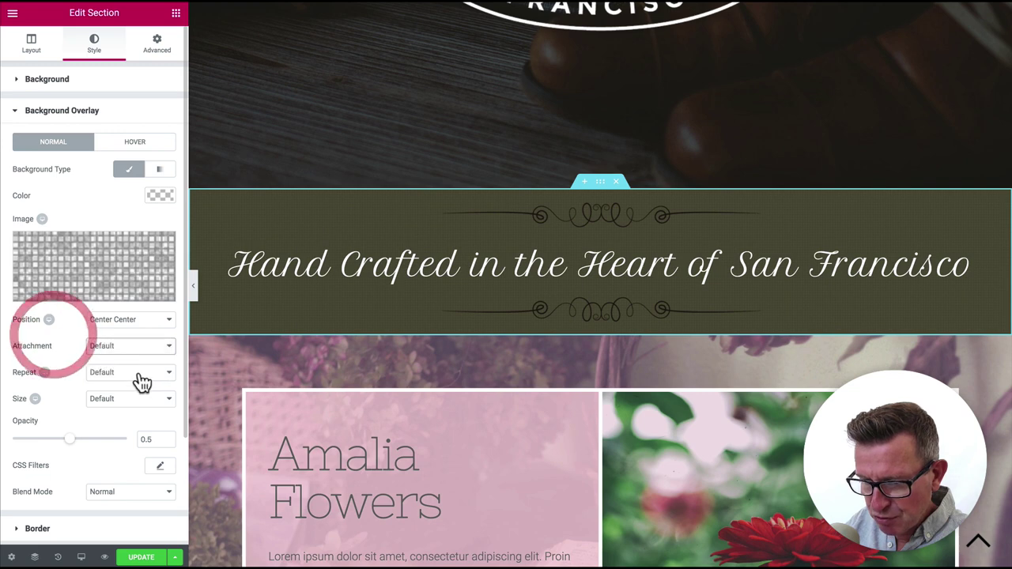
{"action": "left_click", "coordinate": [143, 373]}
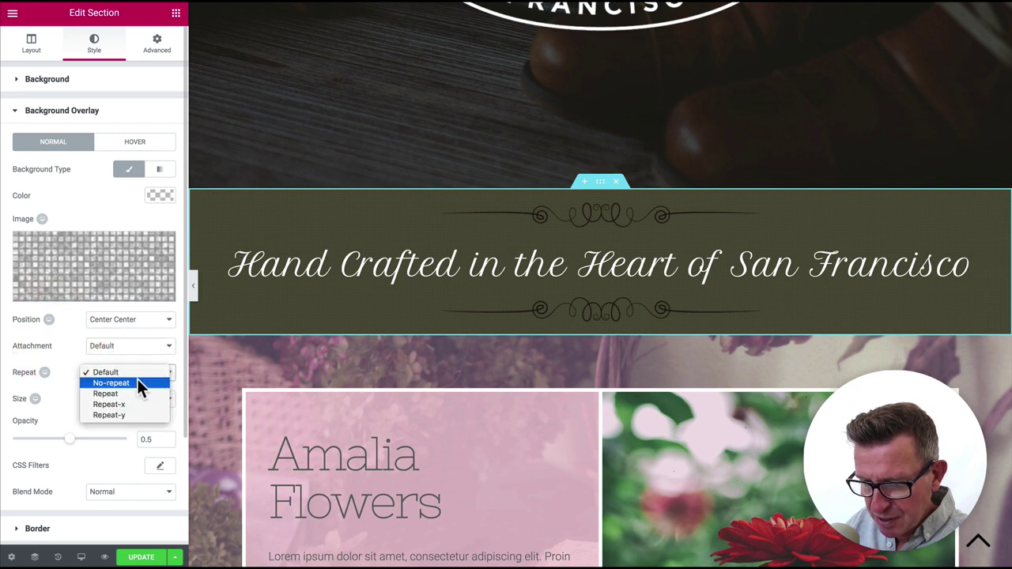
{"action": "left_click", "coordinate": [134, 393]}
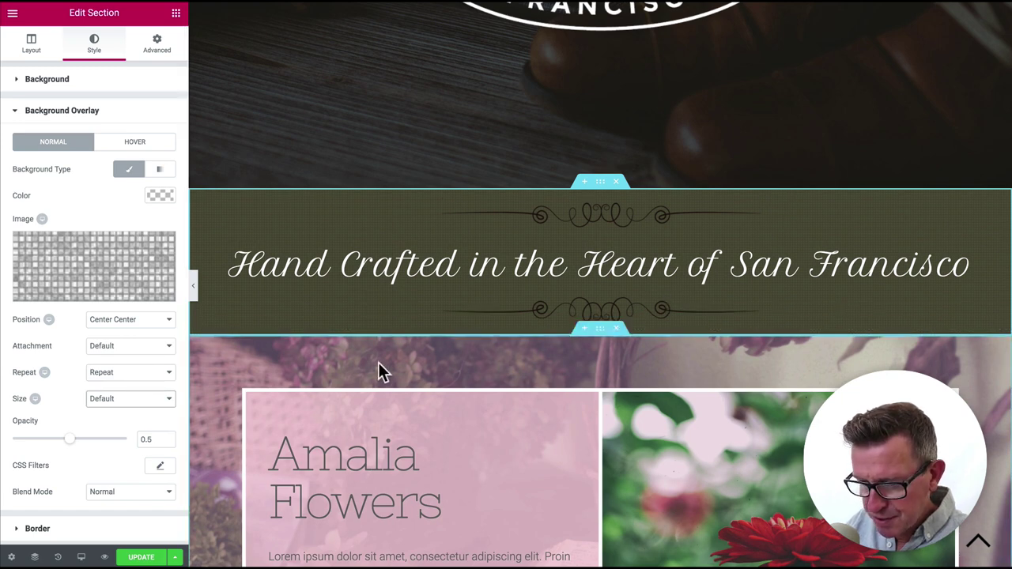
{"action": "scroll", "coordinate": [350, 312], "scroll_direction": "down", "scroll_amount": 5}
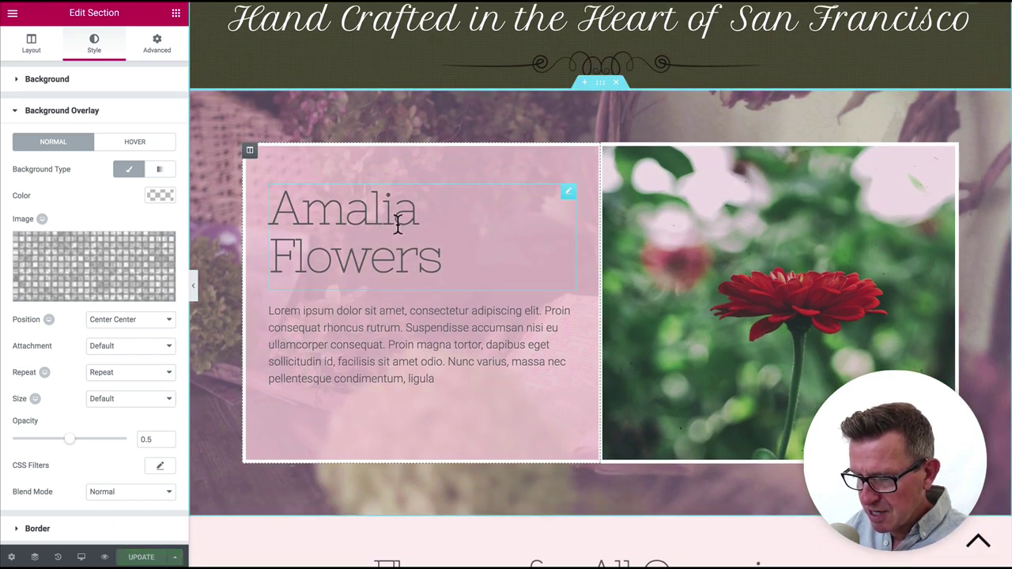
Step: Switch to the live site in Firefox, reload it and check the headline banner and the section below it
{"action": "key", "text": "super+Tab"}
{"action": "key", "text": "super+Tab"}
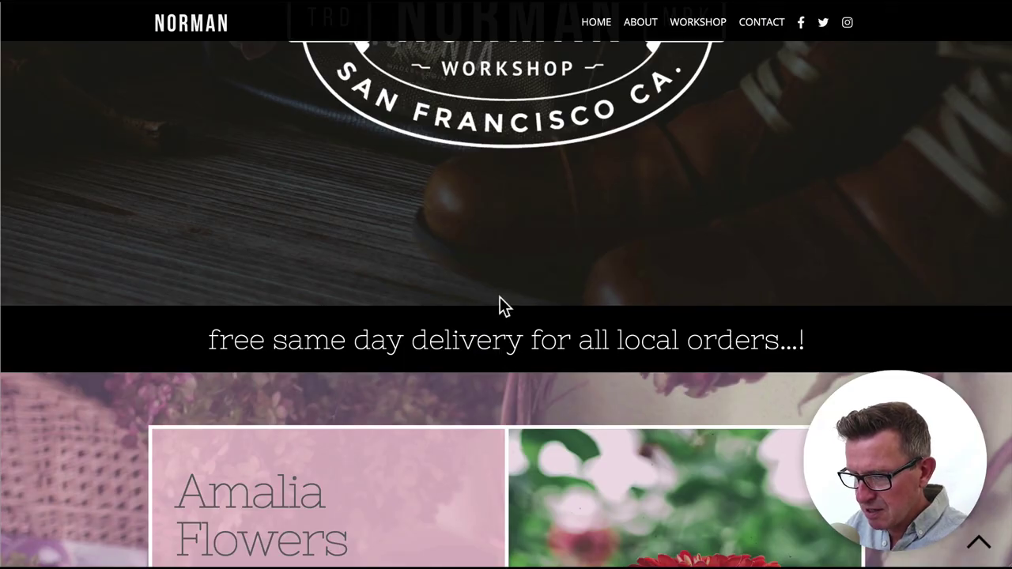
{"action": "key", "text": "ctrl+Tab"}
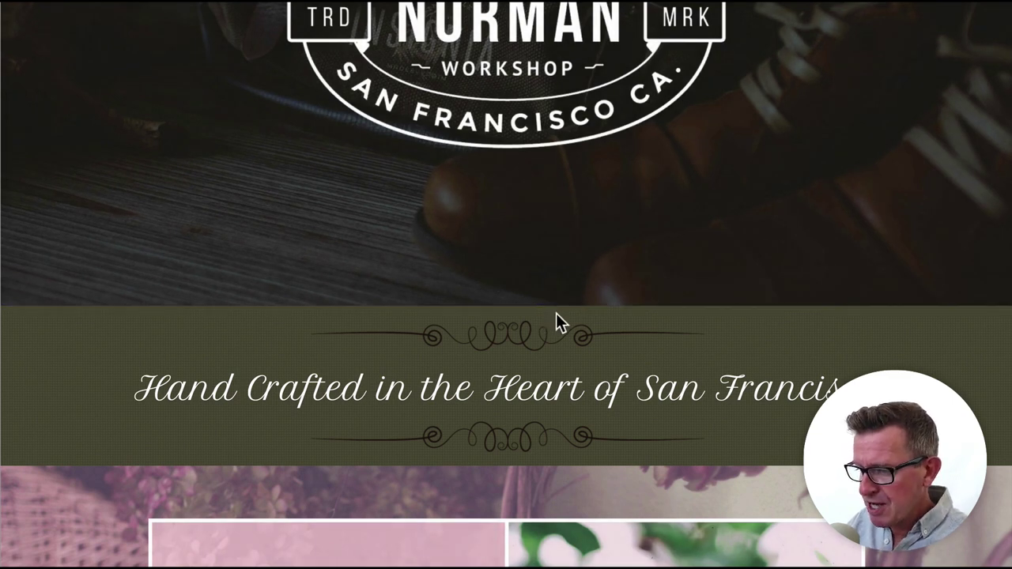
{"action": "scroll", "coordinate": [561, 330], "scroll_direction": "down", "scroll_amount": 5}
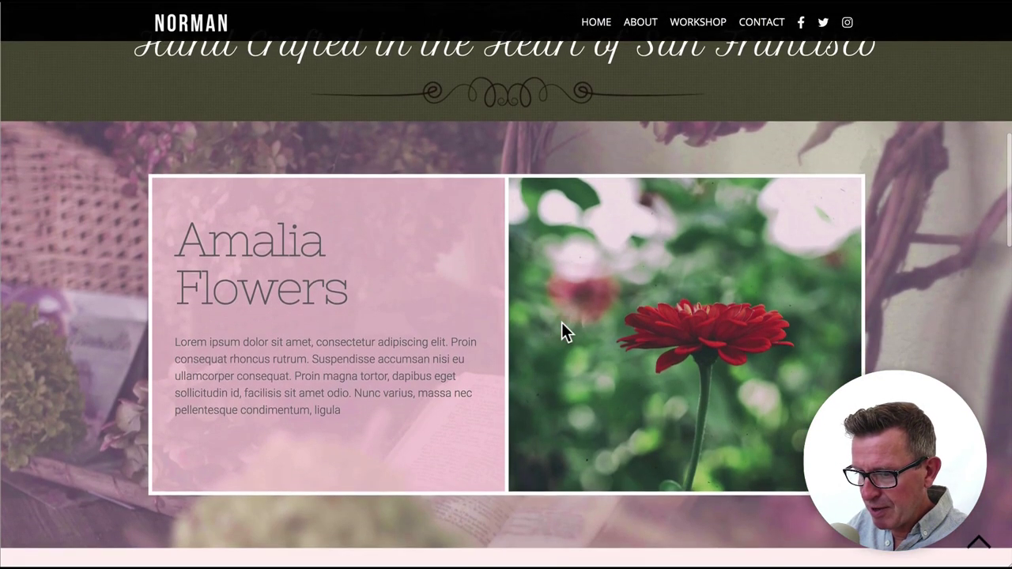
Step: Back in the Chrome page editor, upload about.jpg from the Backgrounds folder and insert it as the Amalia Flowers section's background image
{"action": "key", "text": "super+Tab"}
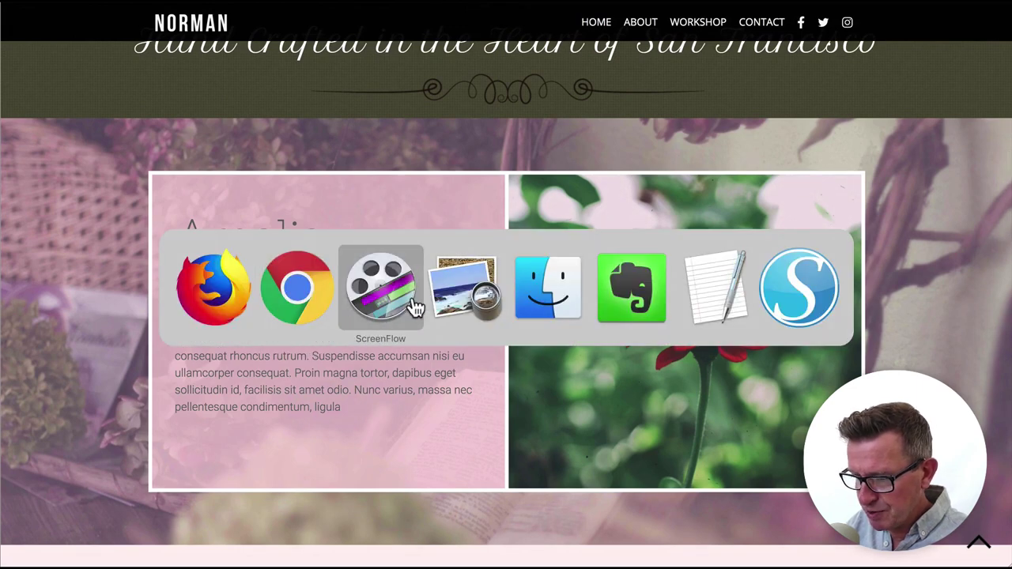
{"action": "left_click", "coordinate": [316, 309]}
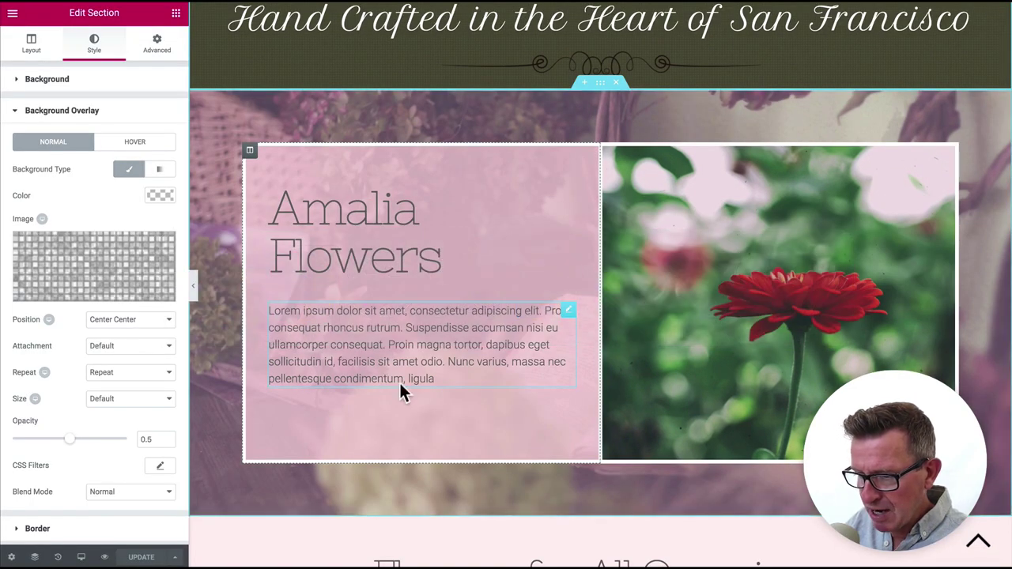
{"action": "left_click", "coordinate": [603, 87]}
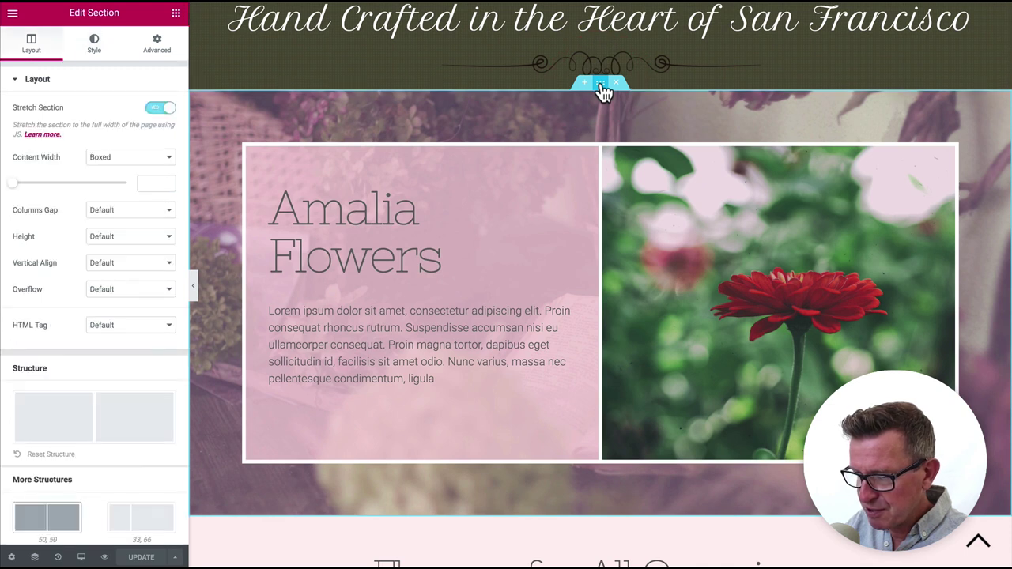
{"action": "left_click", "coordinate": [91, 48]}
{"action": "left_click", "coordinate": [94, 49]}
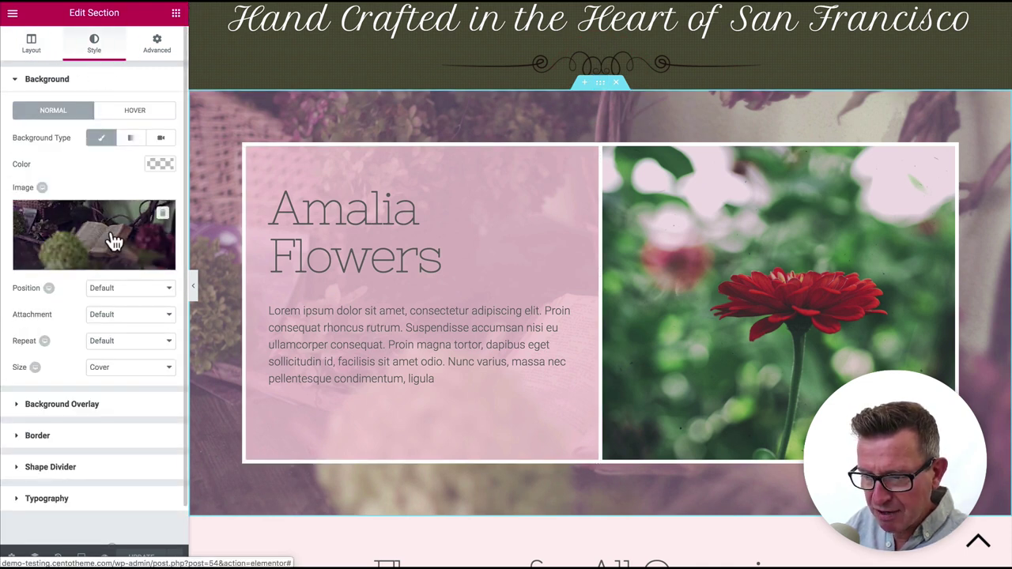
{"action": "left_click", "coordinate": [110, 241]}
{"action": "left_click", "coordinate": [53, 63]}
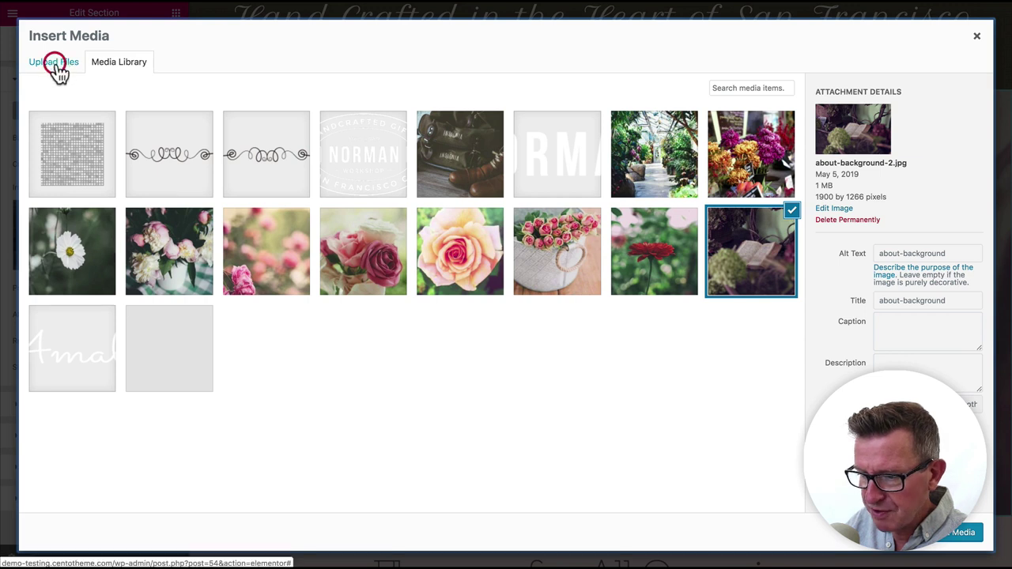
{"action": "left_click", "coordinate": [532, 273]}
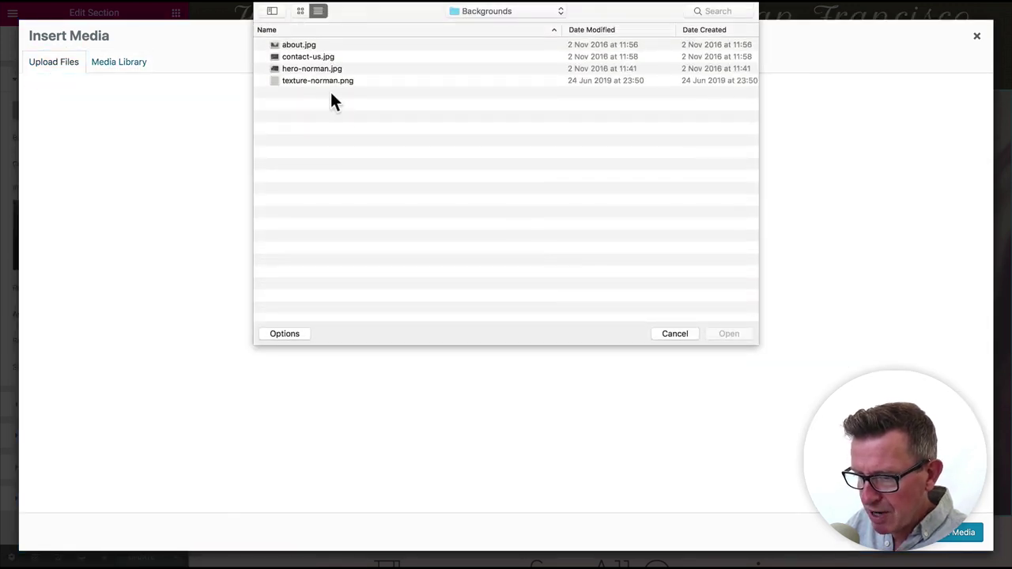
{"action": "double_click", "coordinate": [298, 45]}
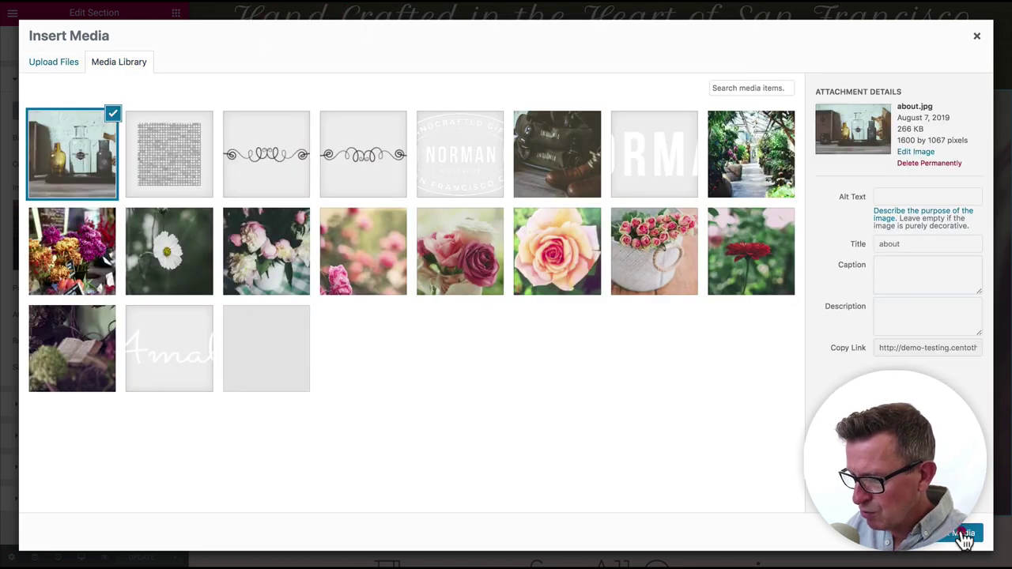
{"action": "left_click", "coordinate": [964, 533]}
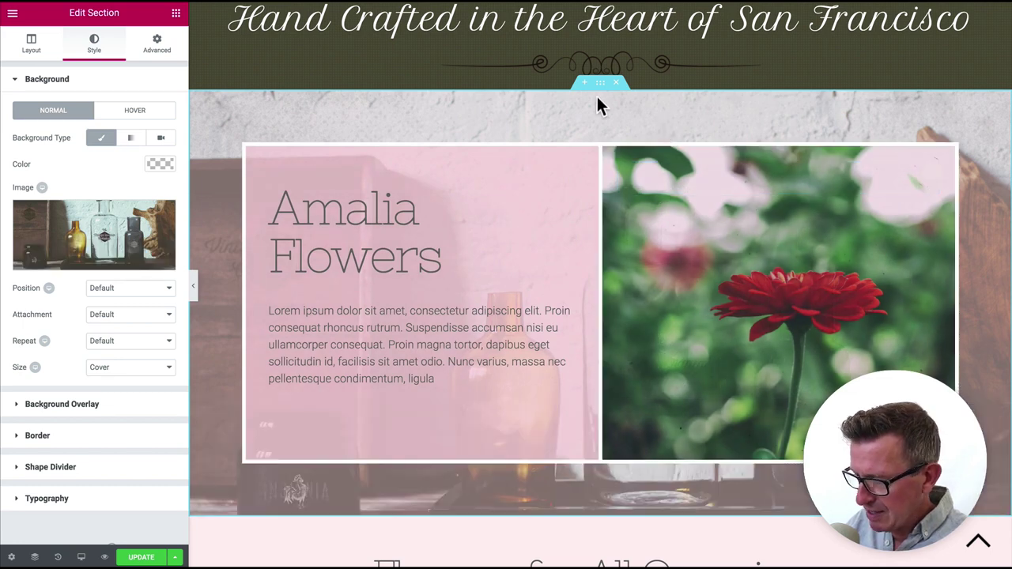
Step: Check the _NORMAN_Info notes and the about section in _Norman_Mockup.png, and return to the page editor in Chrome
{"action": "key", "text": "super+Tab"}
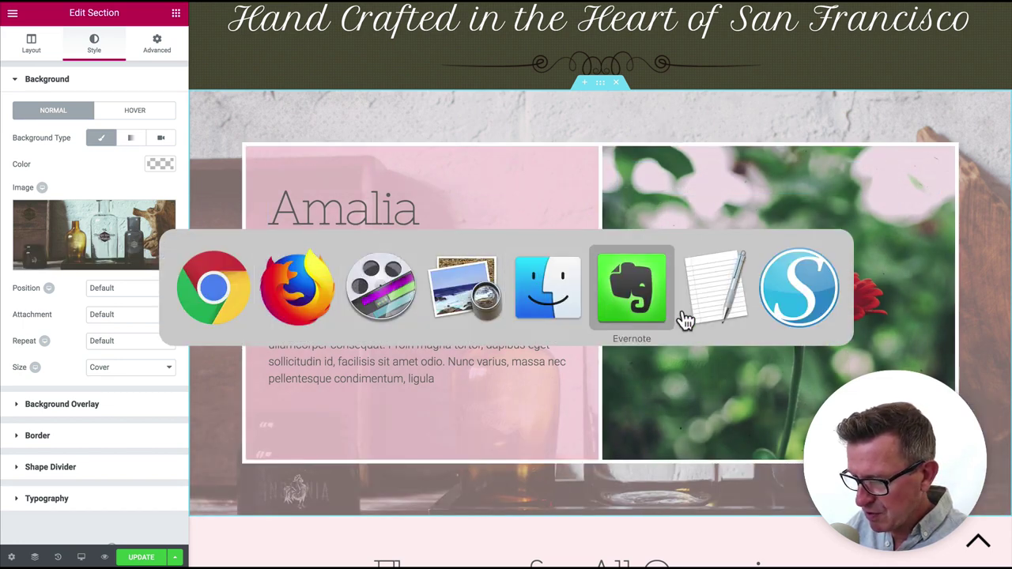
{"action": "left_click", "coordinate": [707, 313]}
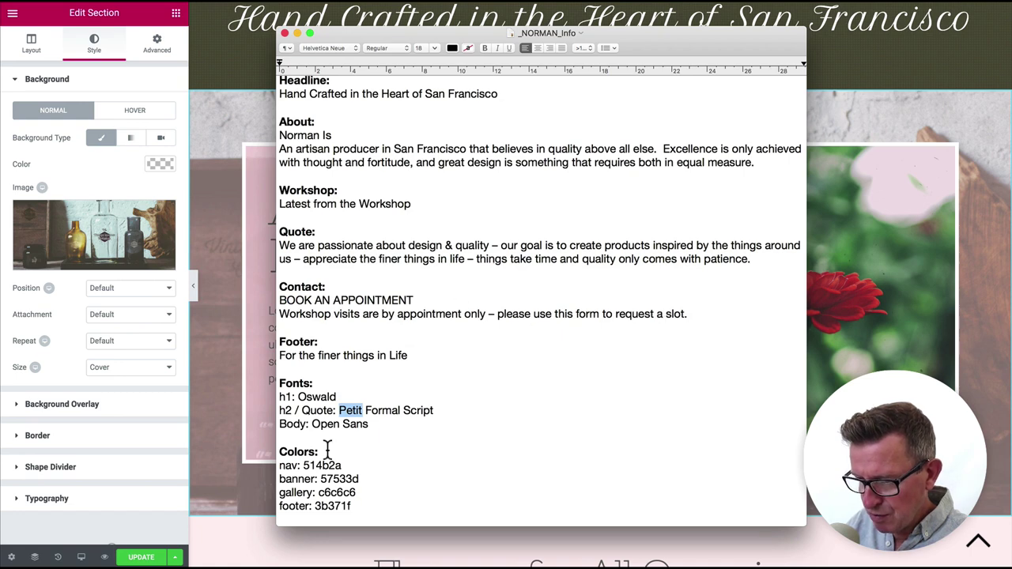
{"action": "key", "text": "super+Tab"}
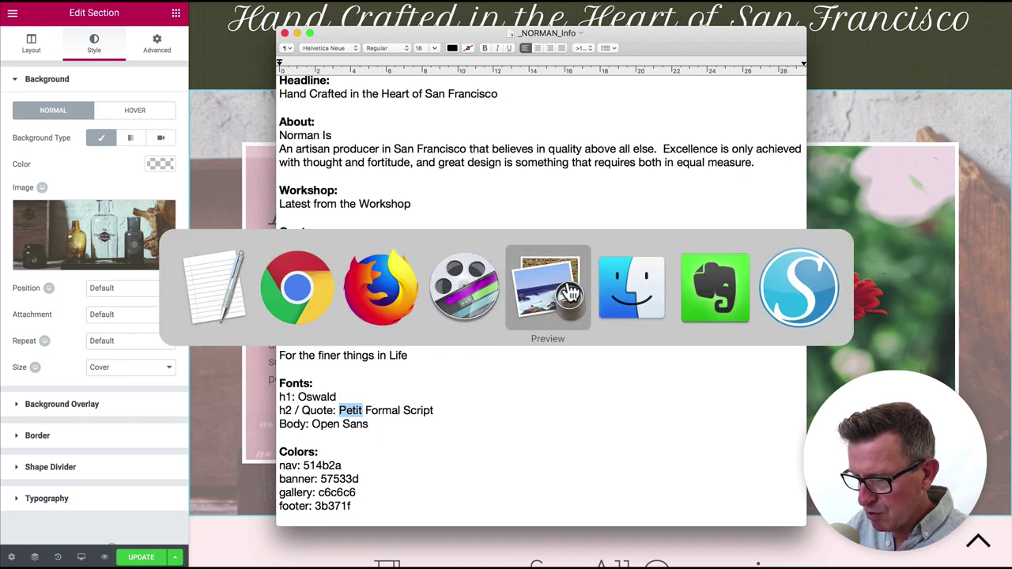
{"action": "left_click", "coordinate": [566, 285]}
{"action": "scroll", "coordinate": [567, 285], "scroll_direction": "down", "scroll_amount": 10}
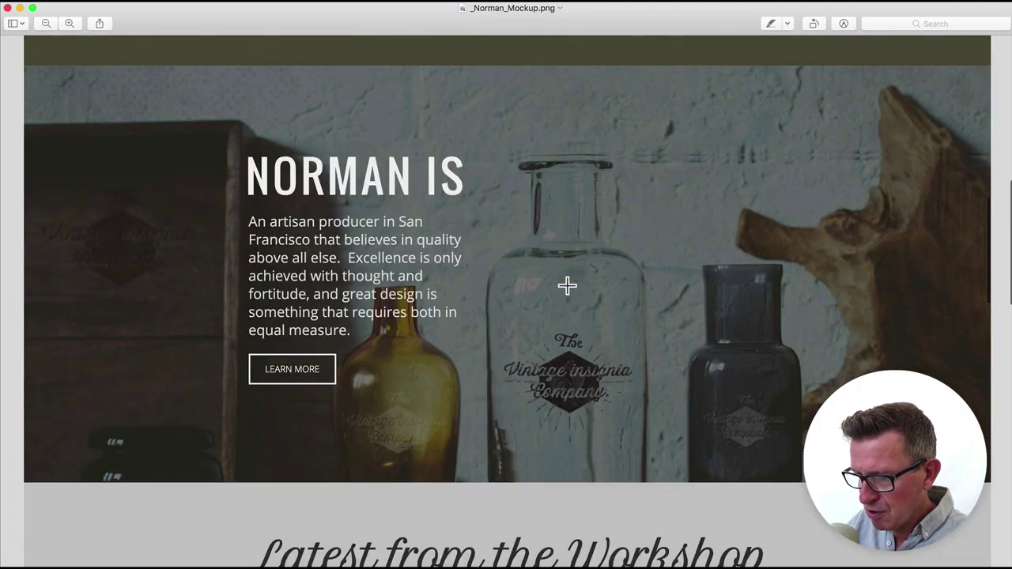
{"action": "key", "text": "super+Tab"}
{"action": "key", "text": "super+Tab"}
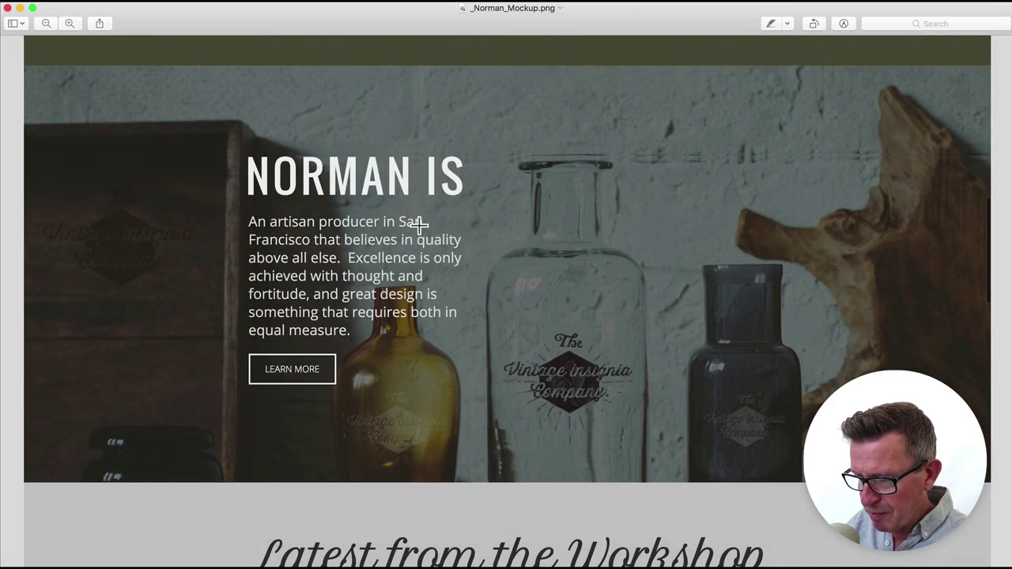
{"action": "key", "text": "super+Tab"}
{"action": "left_click", "coordinate": [381, 316]}
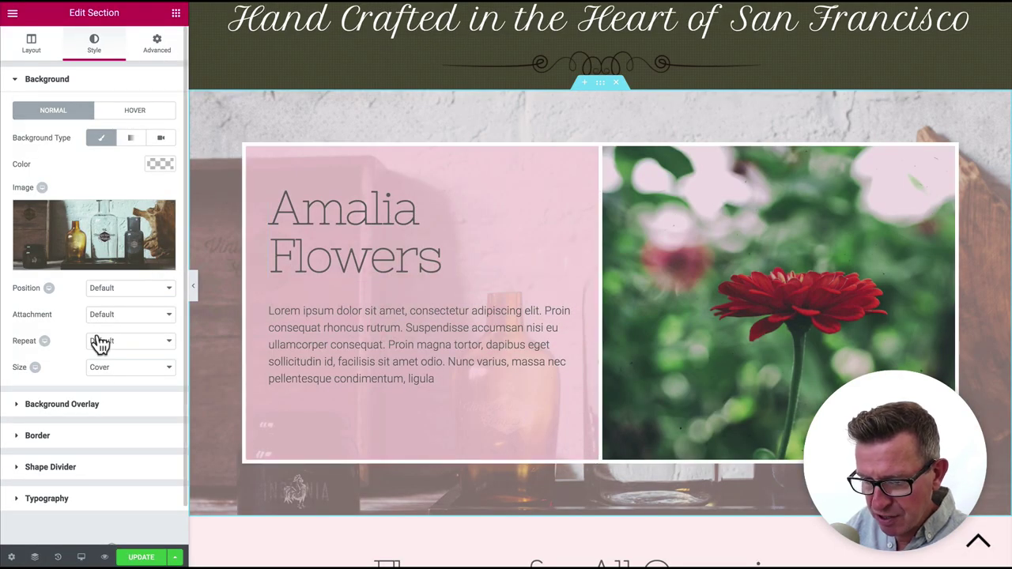
Step: Set the about section's background overlay color to black (#000000) and compare the result with the mockup
{"action": "left_click", "coordinate": [101, 405]}
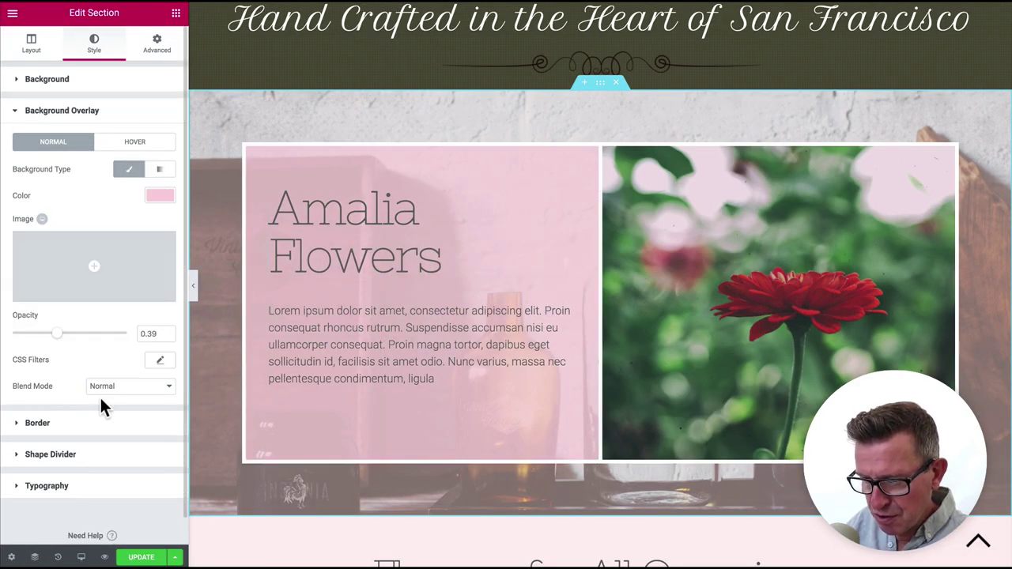
{"action": "left_click", "coordinate": [159, 195]}
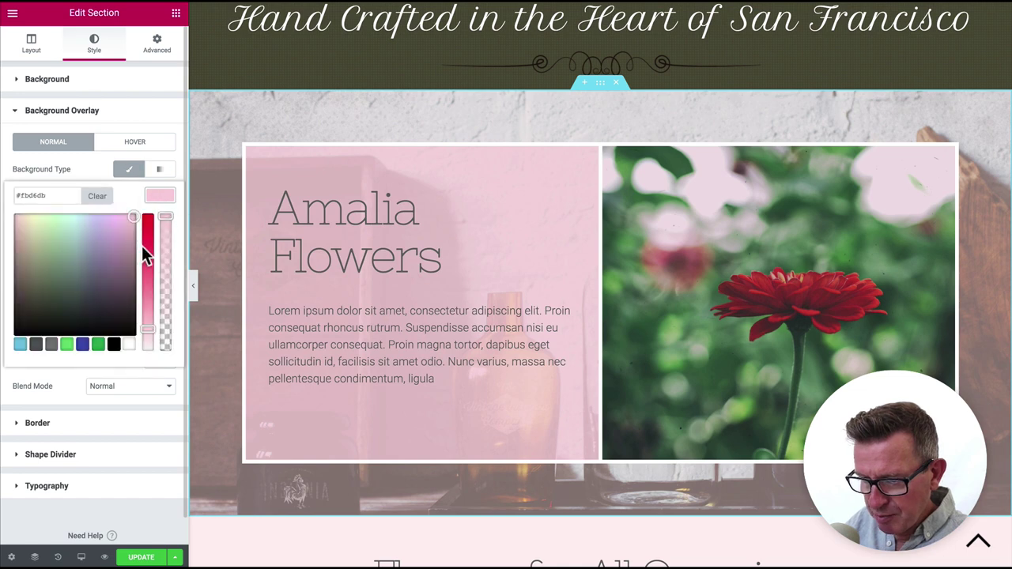
{"action": "left_click", "coordinate": [115, 346]}
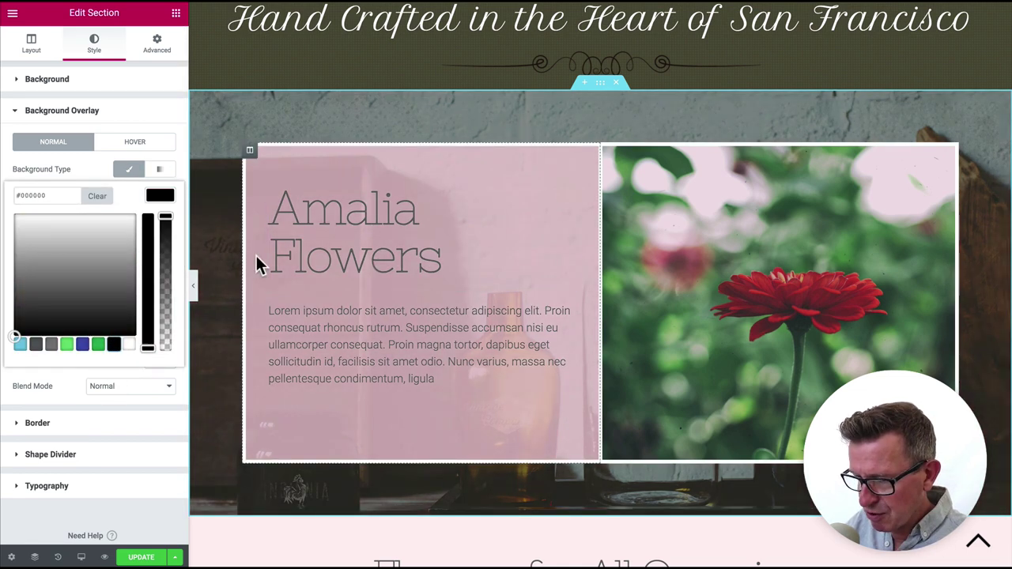
{"action": "key", "text": "super+Tab"}
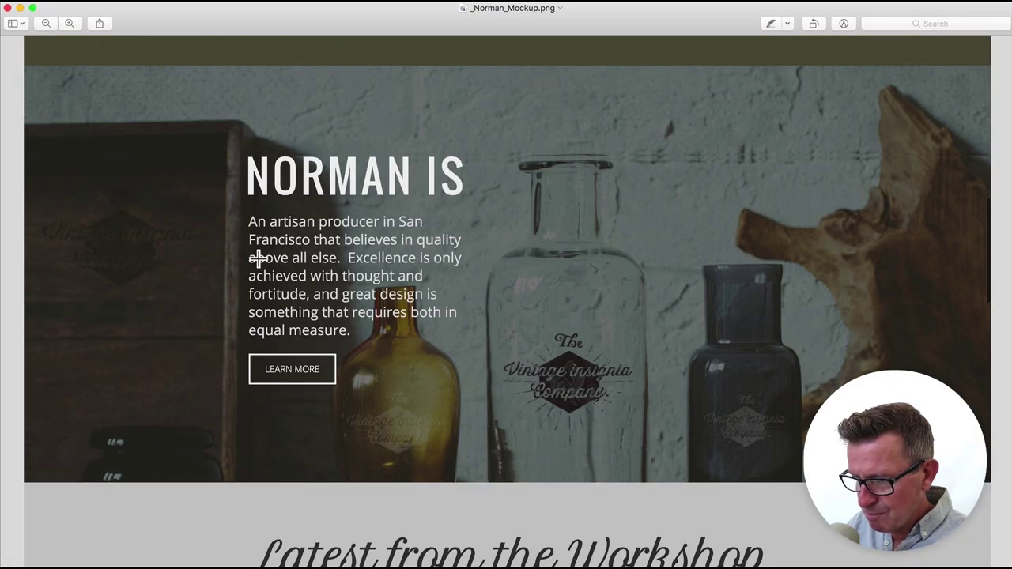
{"action": "key", "text": "super+Tab"}
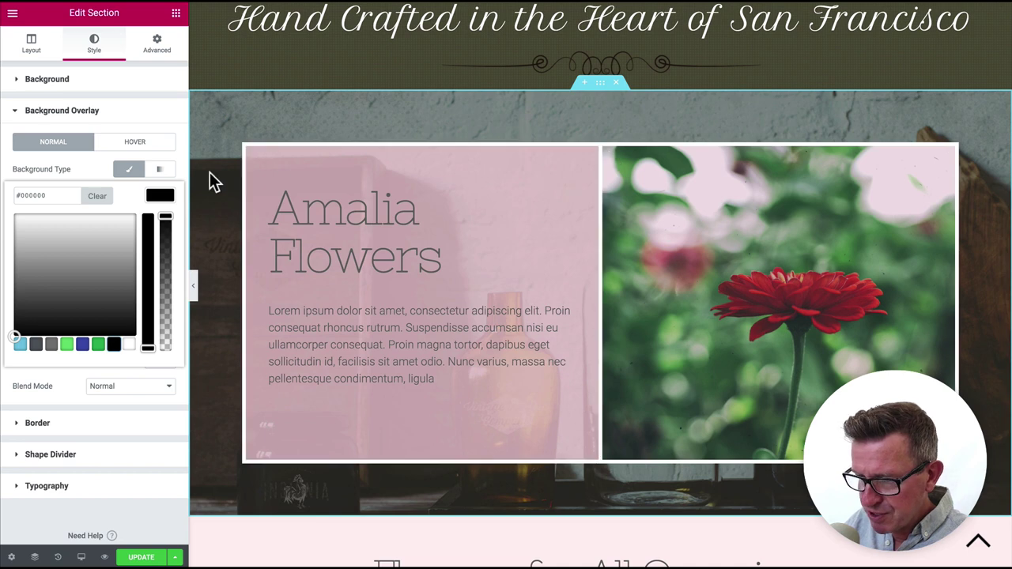
Step: Remove the border of the about section's text column by linking its widths at 0 and setting the border type to None
{"action": "left_click", "coordinate": [249, 151]}
{"action": "left_click", "coordinate": [94, 44]}
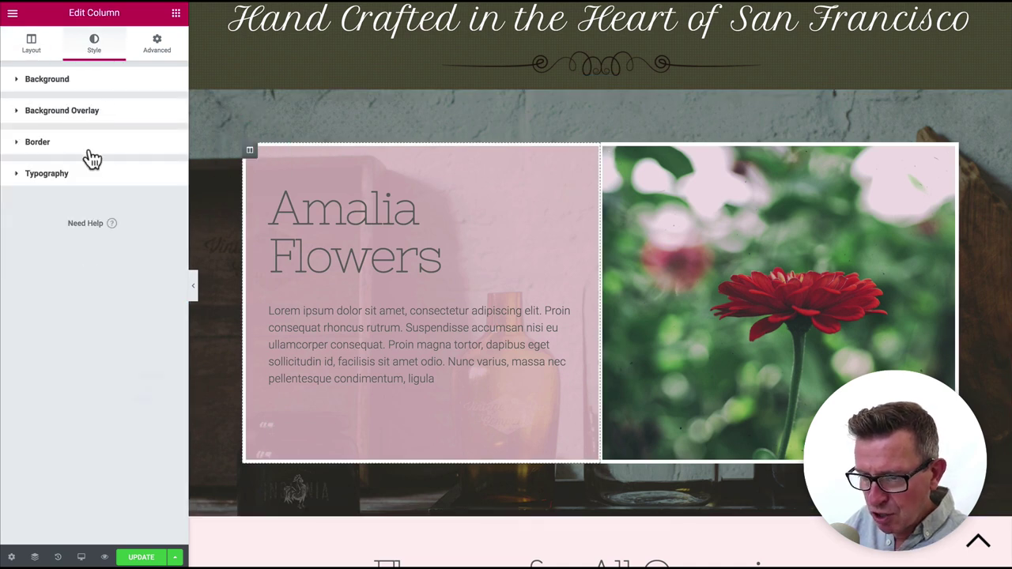
{"action": "left_click", "coordinate": [96, 145]}
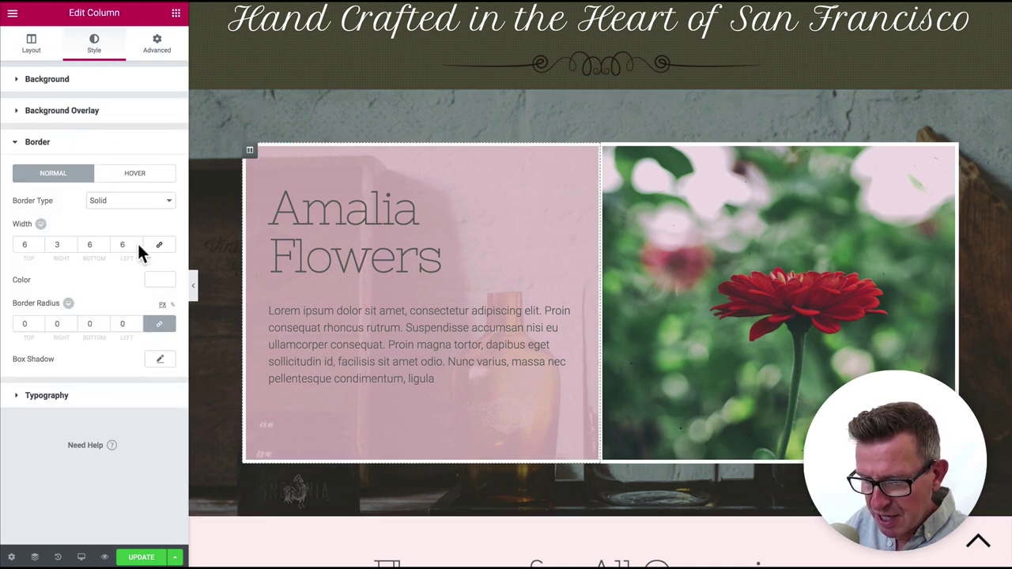
{"action": "left_click", "coordinate": [158, 245]}
{"action": "type", "text": "0"}
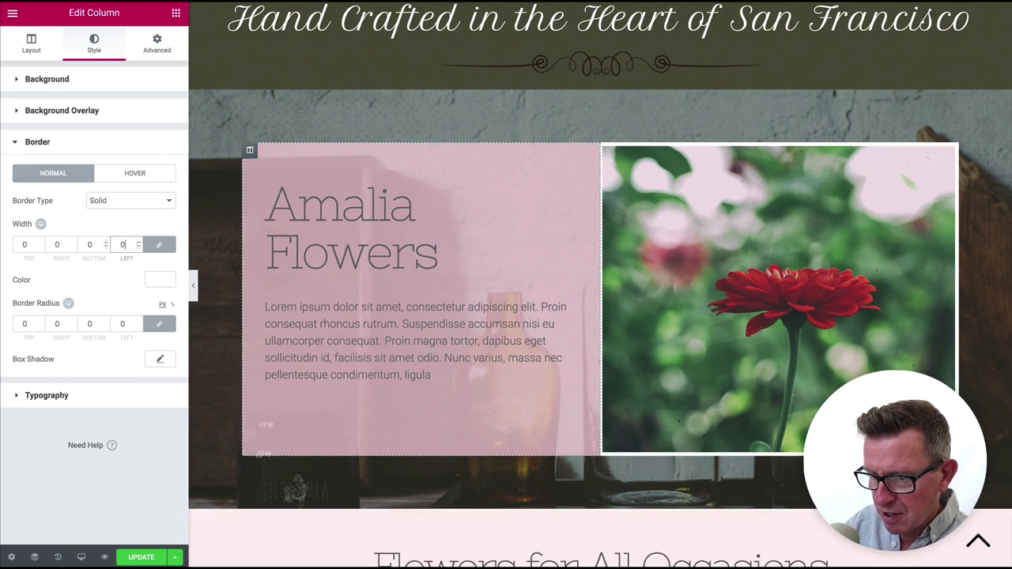
{"action": "left_click", "coordinate": [129, 208]}
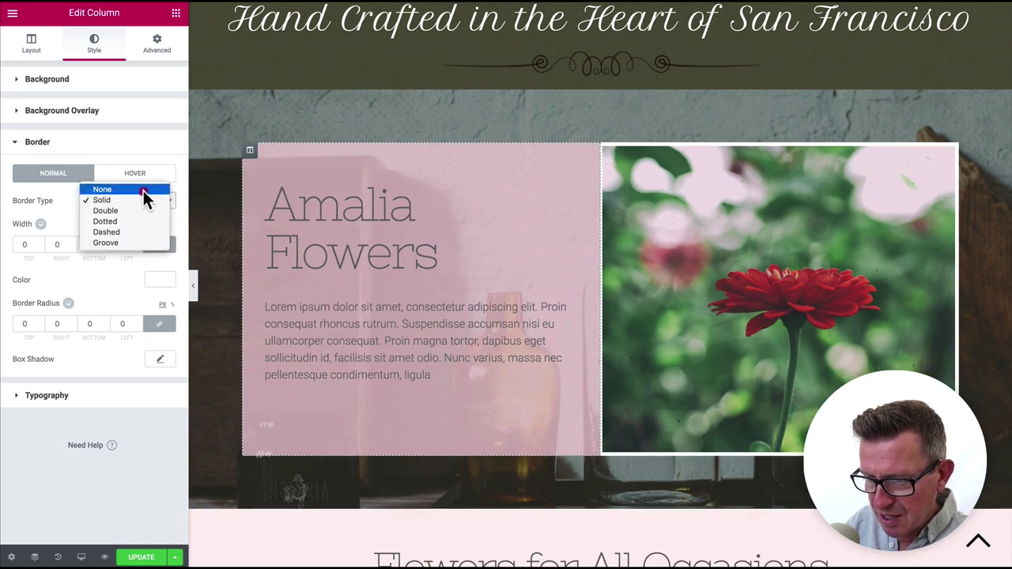
{"action": "left_click", "coordinate": [143, 191]}
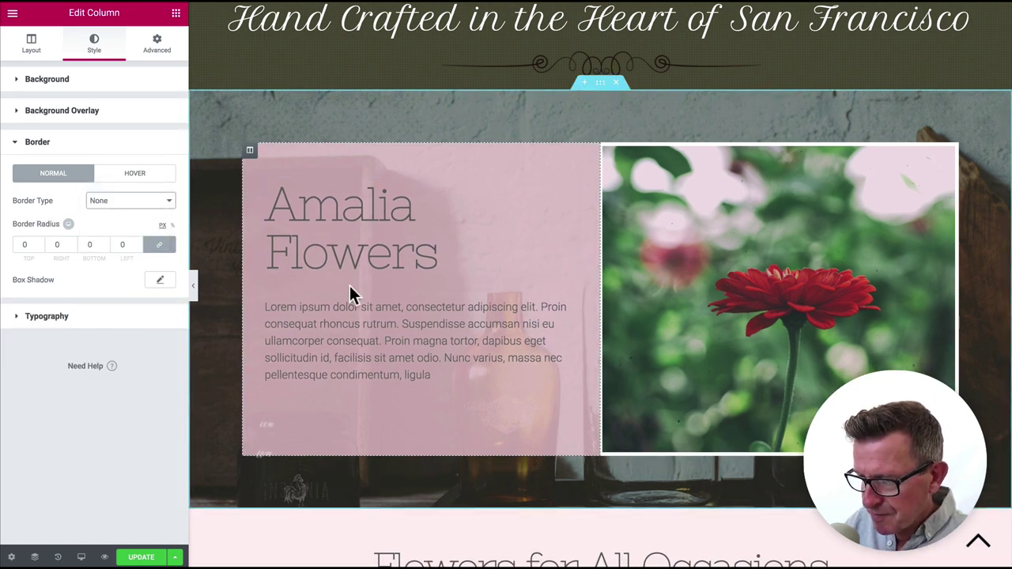
Step: Clear the pink background color of the about section's text column
{"action": "left_click", "coordinate": [44, 110]}
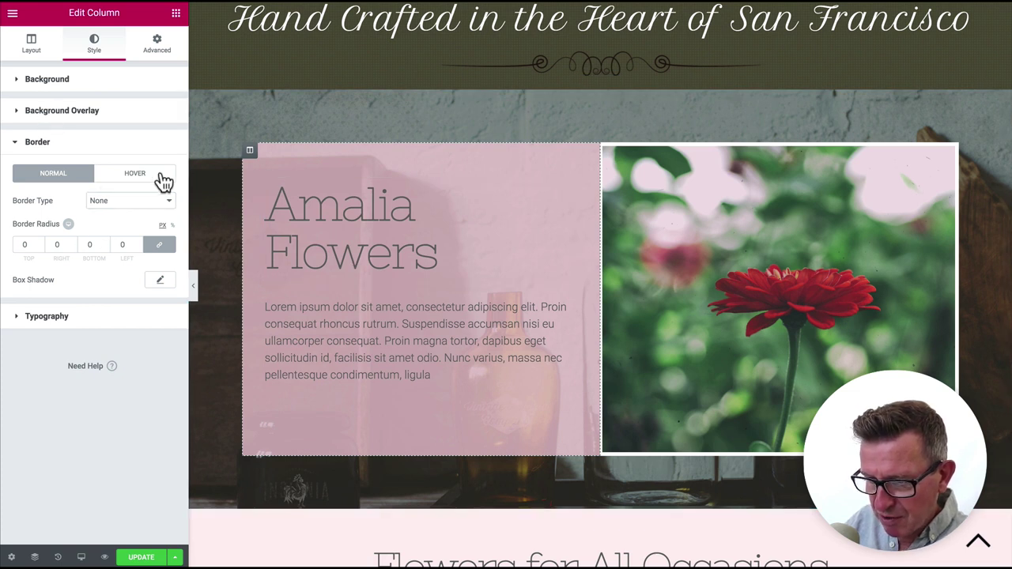
{"action": "left_click", "coordinate": [124, 79]}
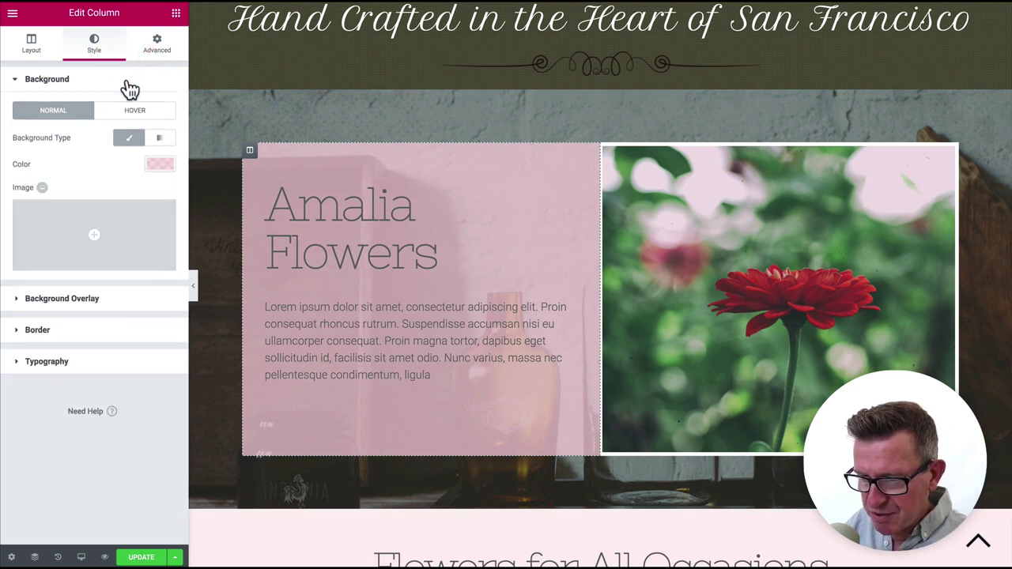
{"action": "left_click", "coordinate": [158, 166]}
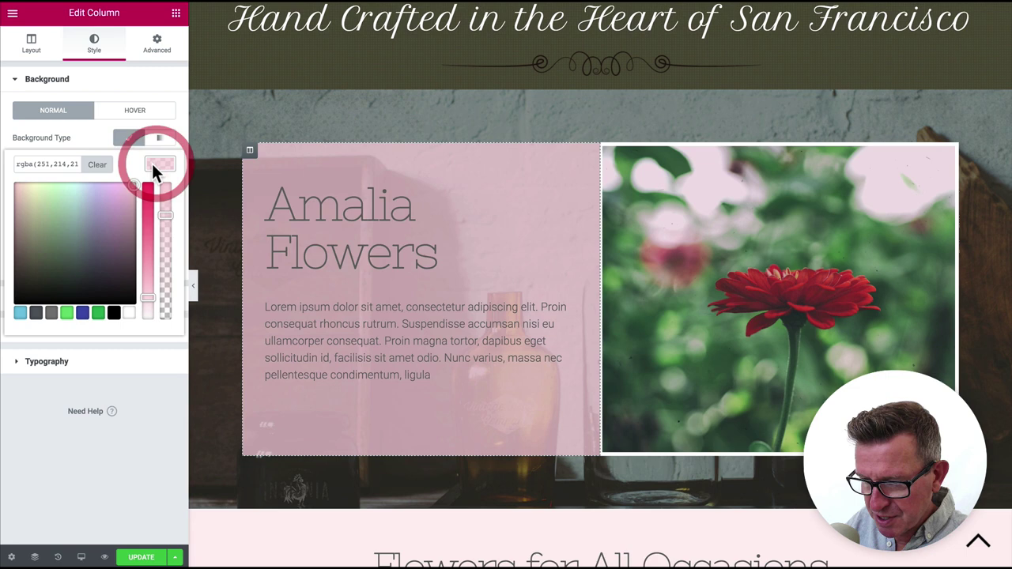
{"action": "left_click", "coordinate": [103, 167]}
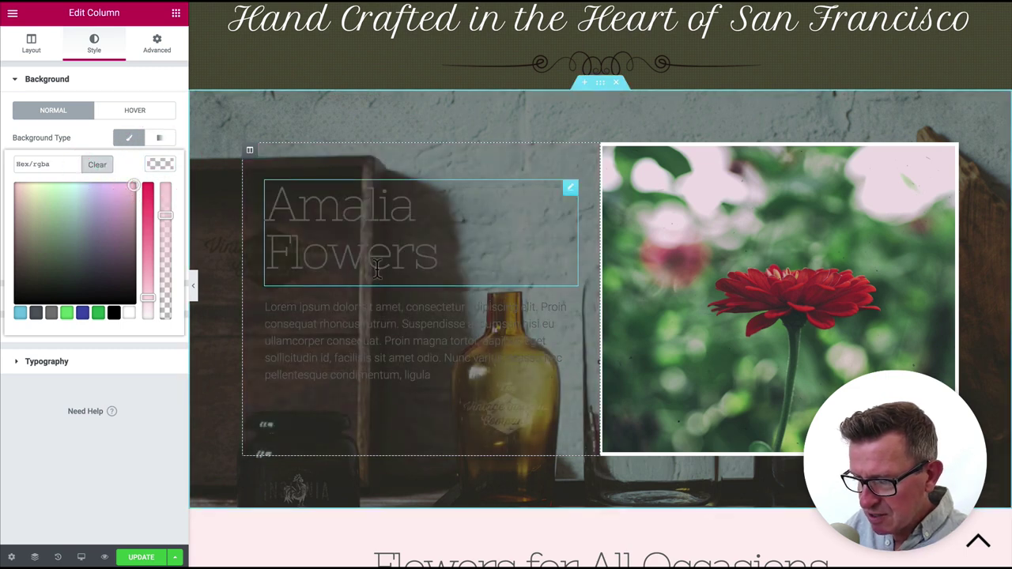
Step: Paste the text column's style onto the red flower column to remove its image and border, and update the page
{"action": "key", "text": "ctrl+shift+h"}
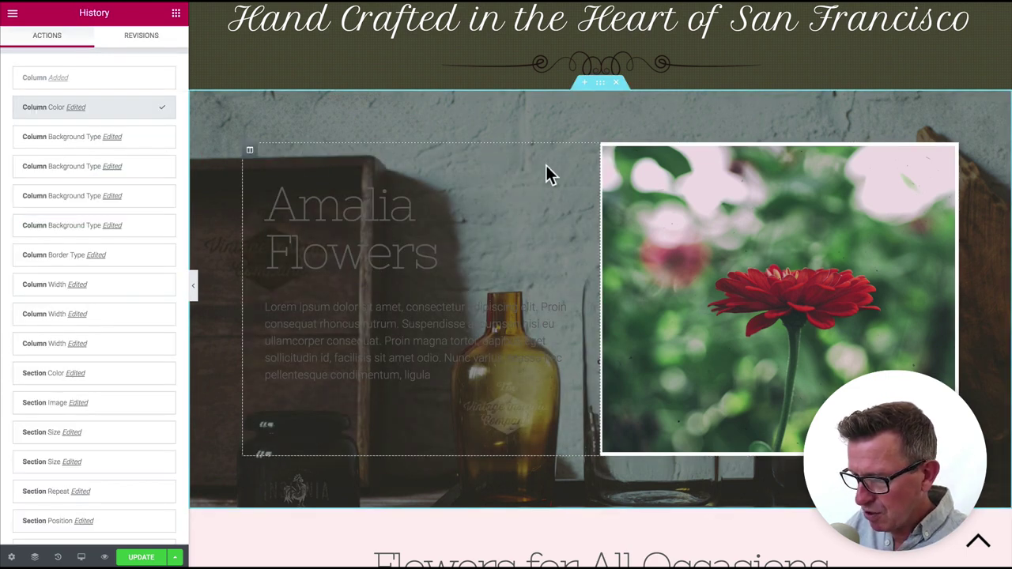
{"action": "right_click", "coordinate": [610, 154]}
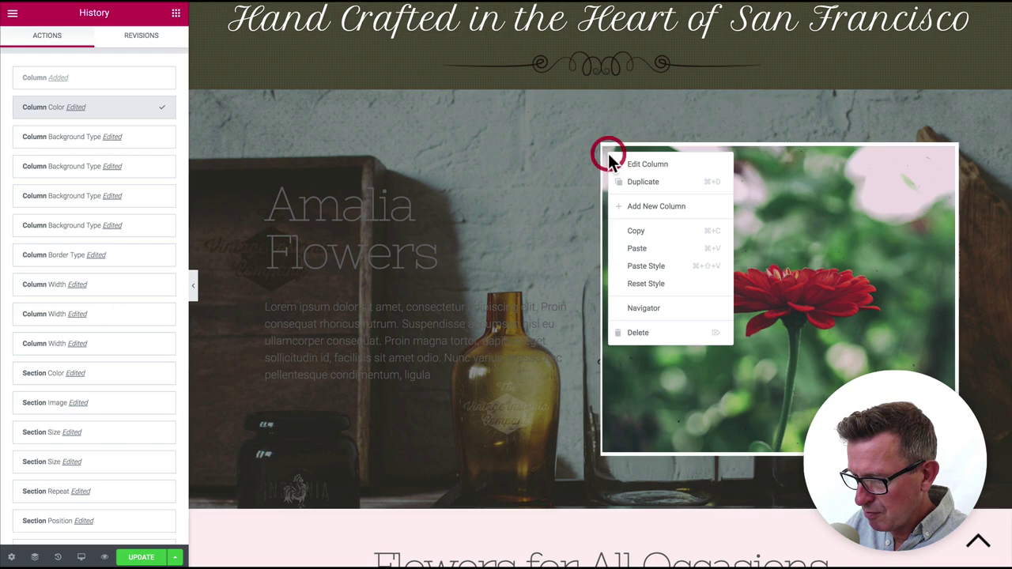
{"action": "left_click", "coordinate": [673, 268]}
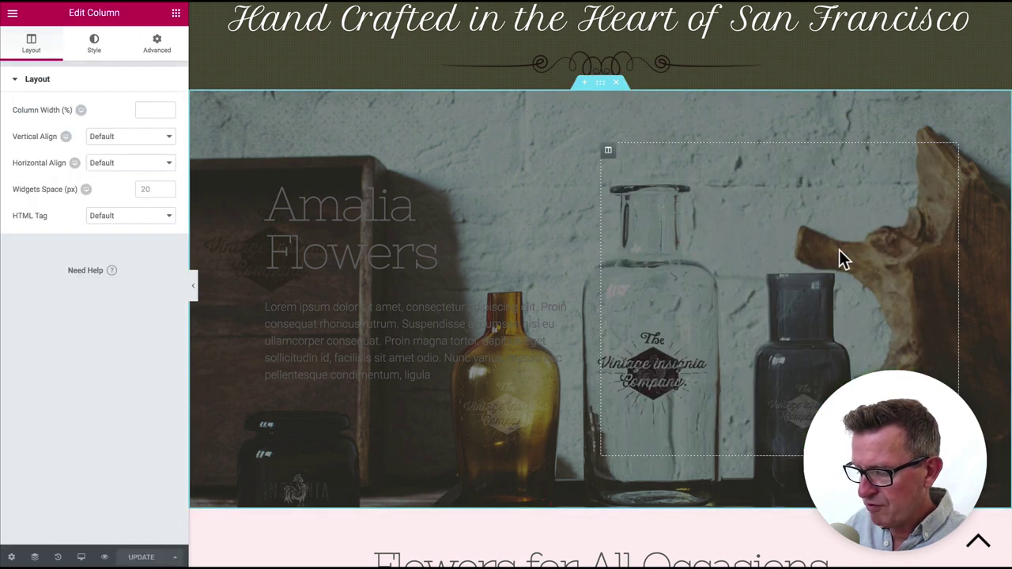
Step: Switch to the _NORMAN_Info notes, copy the About heading "Norman Is" and return to the page editor
{"action": "key", "text": "super+Tab"}
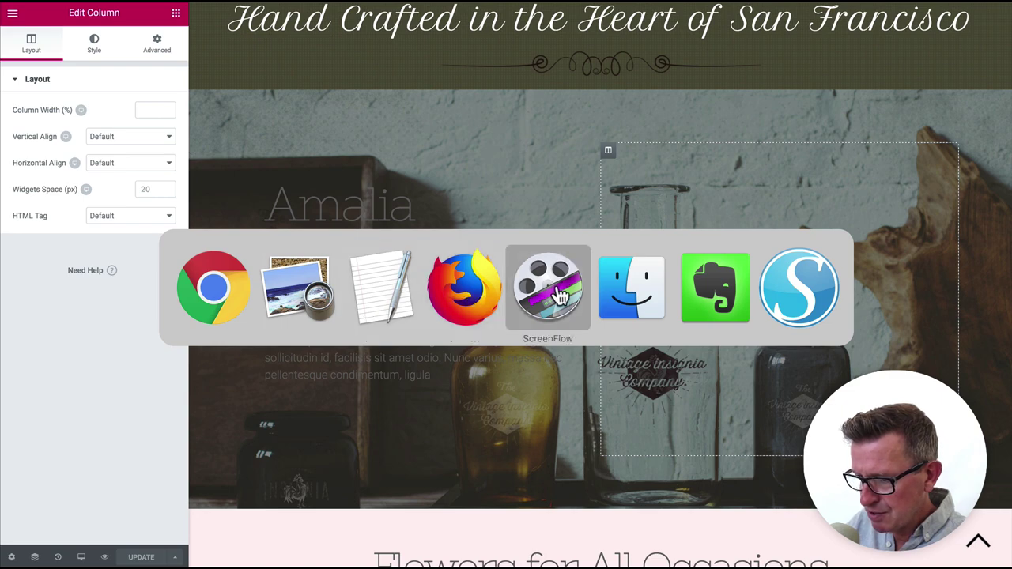
{"action": "left_click", "coordinate": [294, 288]}
{"action": "key", "text": "super+Tab"}
{"action": "key", "text": "super+Tab"}
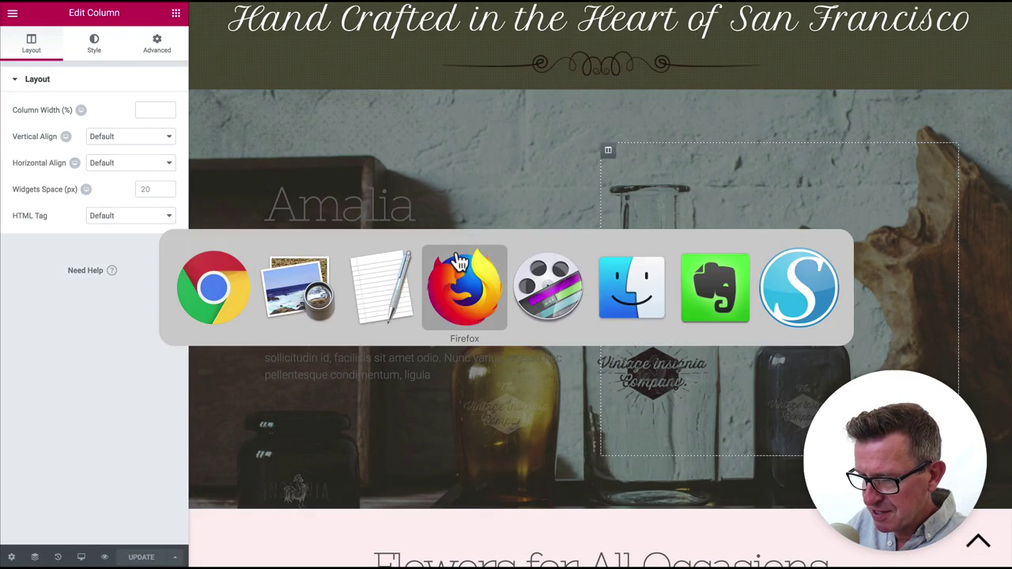
{"action": "left_click", "coordinate": [406, 287]}
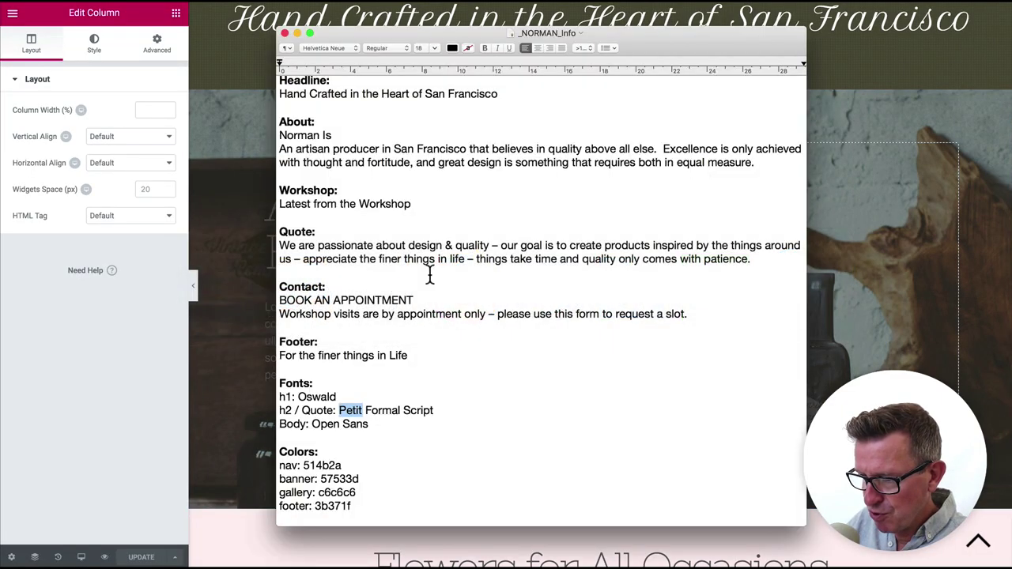
{"action": "key", "text": "super+Tab"}
Step: Replace the about section's "Amalia Flowers" heading with "Norman Is" as plain text without pasted markup
{"action": "left_click", "coordinate": [340, 201]}
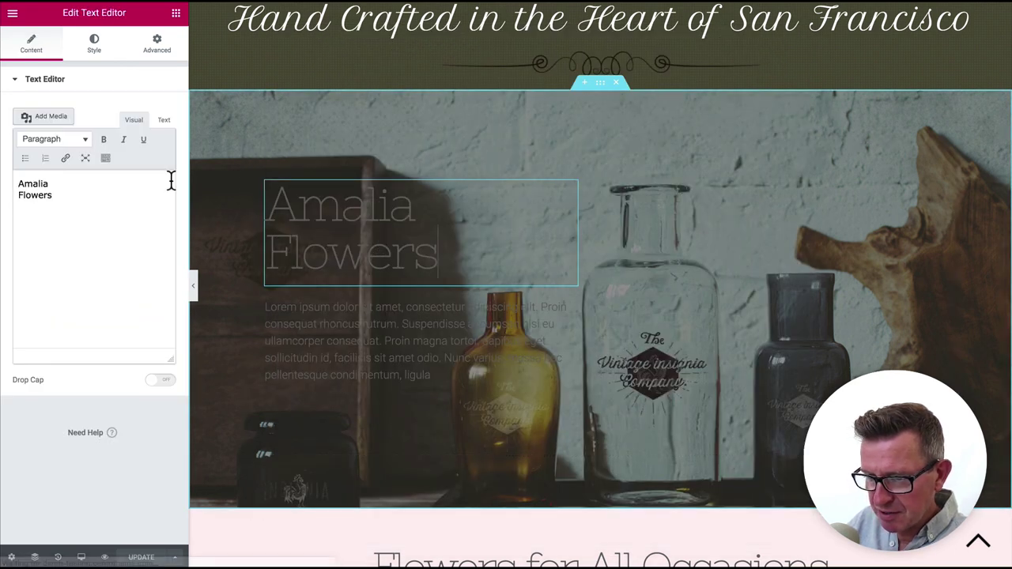
{"action": "left_click", "coordinate": [120, 228]}
{"action": "key", "text": "super+a"}
{"action": "type", "text": "Norman Is"}
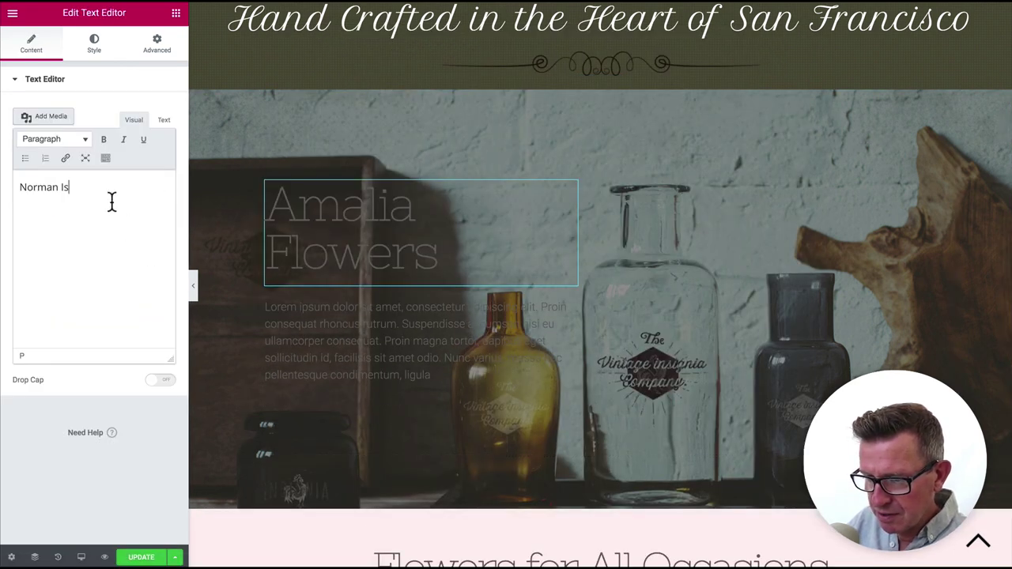
{"action": "left_click", "coordinate": [163, 120]}
{"action": "key", "text": "super+a"}
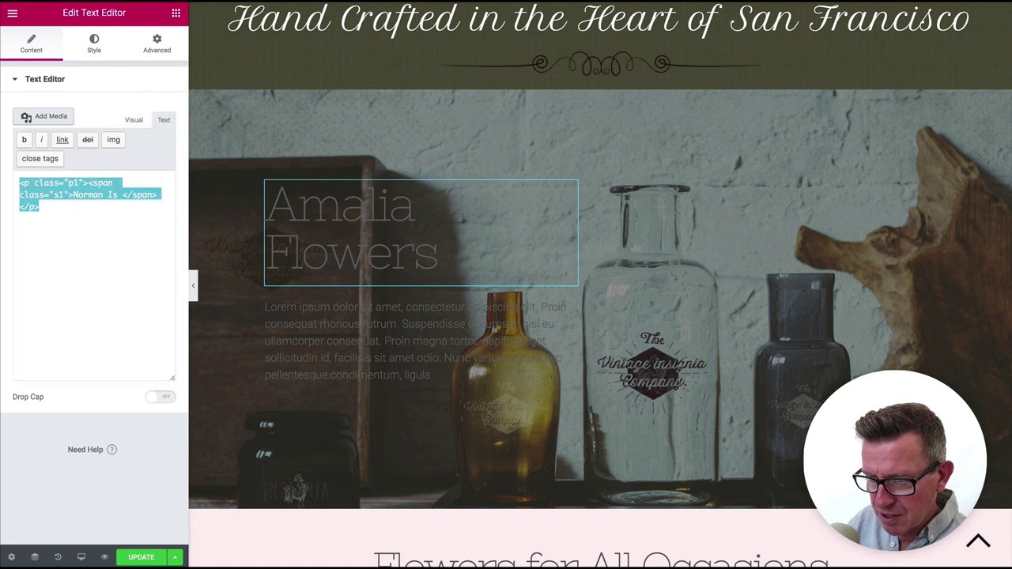
{"action": "type", "text": "Norman Is"}
{"action": "left_click", "coordinate": [133, 119]}
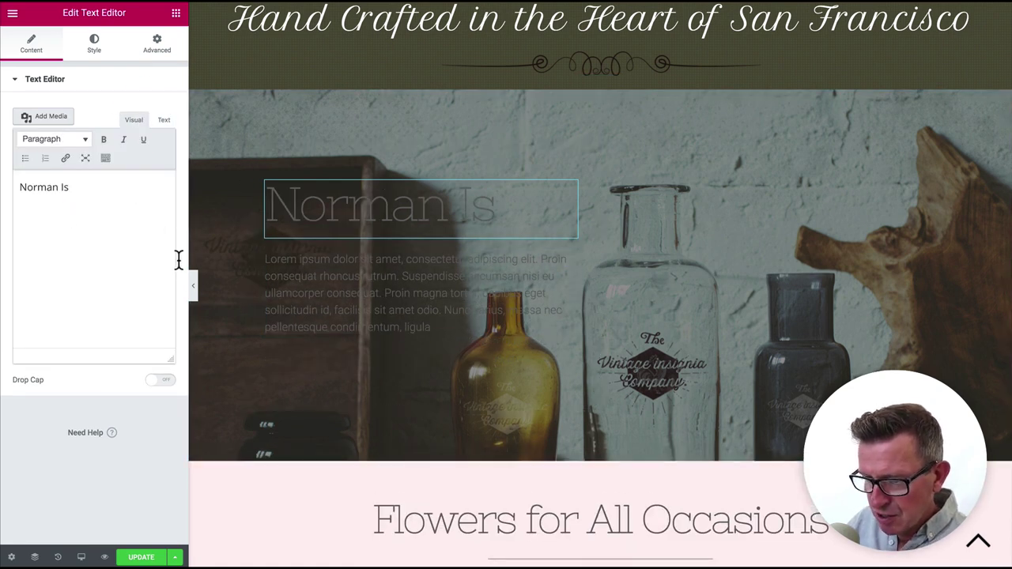
Step: Replace the about section's lorem ipsum paragraph with the "An artisan producer in San Francisco…" text from the notes
{"action": "key", "text": "super+Tab"}
{"action": "key", "text": "super+Tab"}
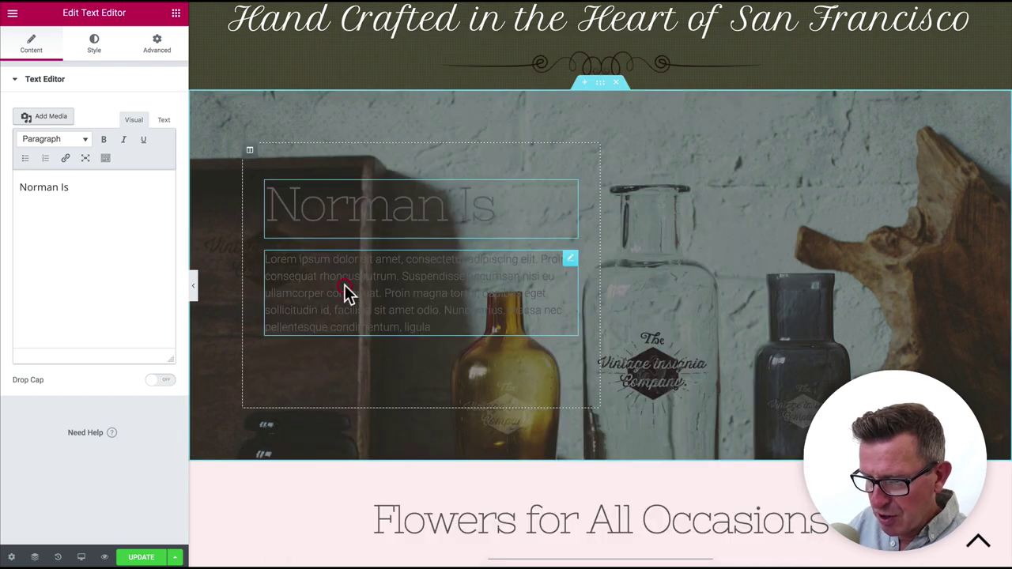
{"action": "left_click", "coordinate": [293, 288]}
{"action": "left_click", "coordinate": [164, 120]}
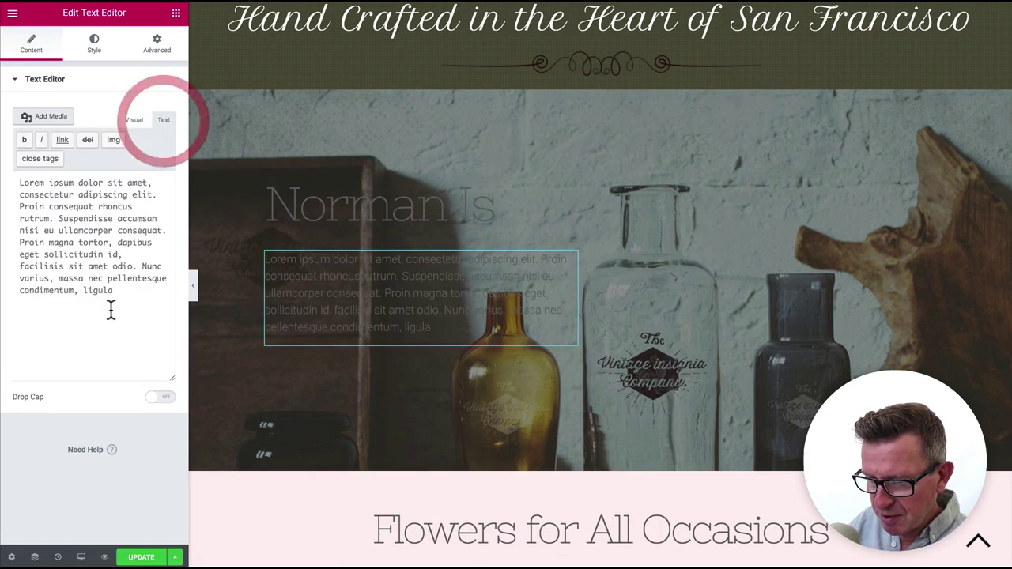
{"action": "left_click_drag", "start_coordinate": [108, 304], "coordinate": [14, 183]}
{"action": "type", "text": "An artisan producer in San Francisco that believes in quality above all else.  Excellence is only achieved with thought and fortitude, and great design is something that requires both in equal measure."}
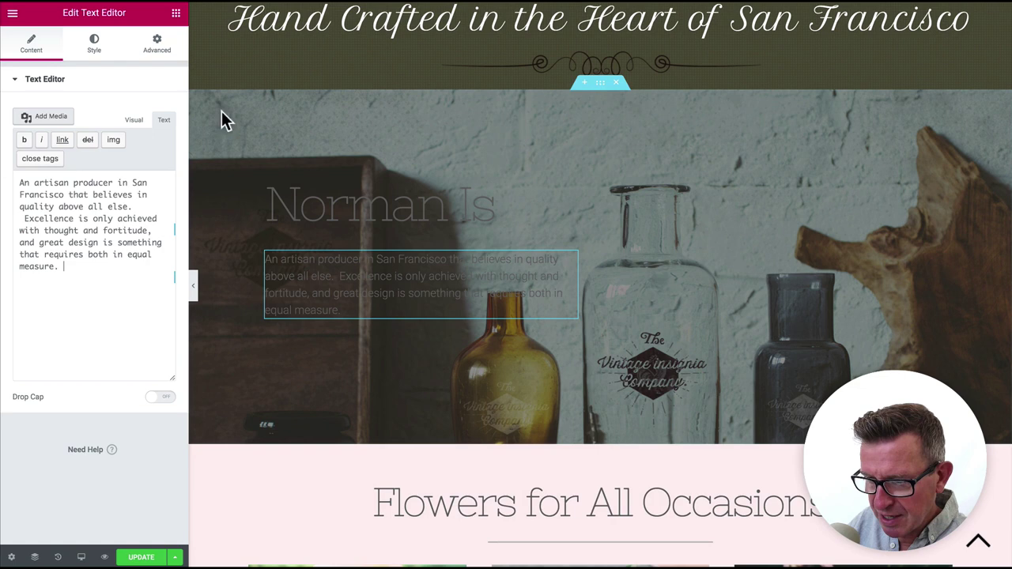
{"action": "left_click", "coordinate": [134, 121]}
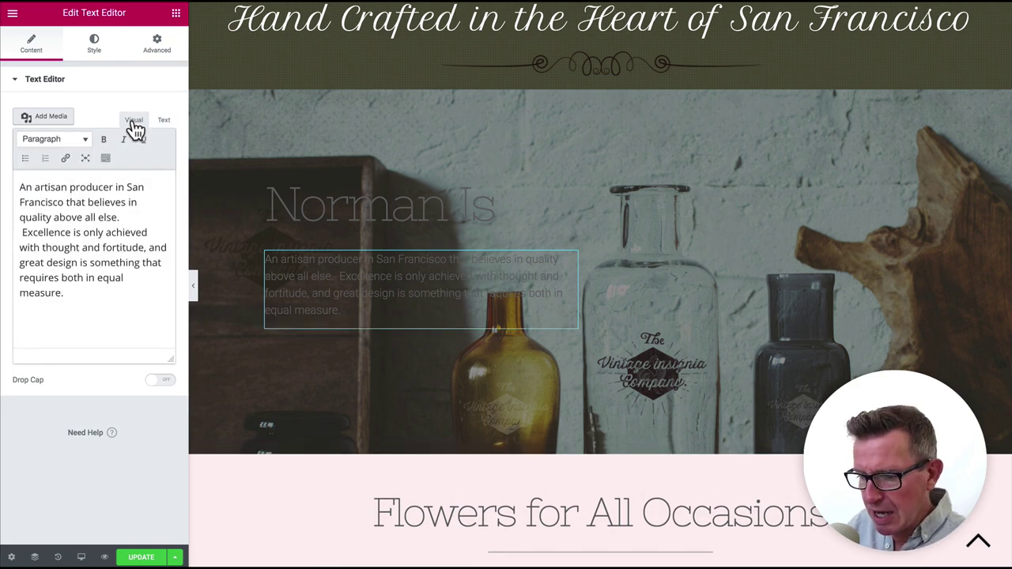
Step: Set the "Norman Is" heading's text color to white (#ffffff) and its font family to Oswald
{"action": "left_click", "coordinate": [364, 210]}
{"action": "left_click", "coordinate": [93, 47]}
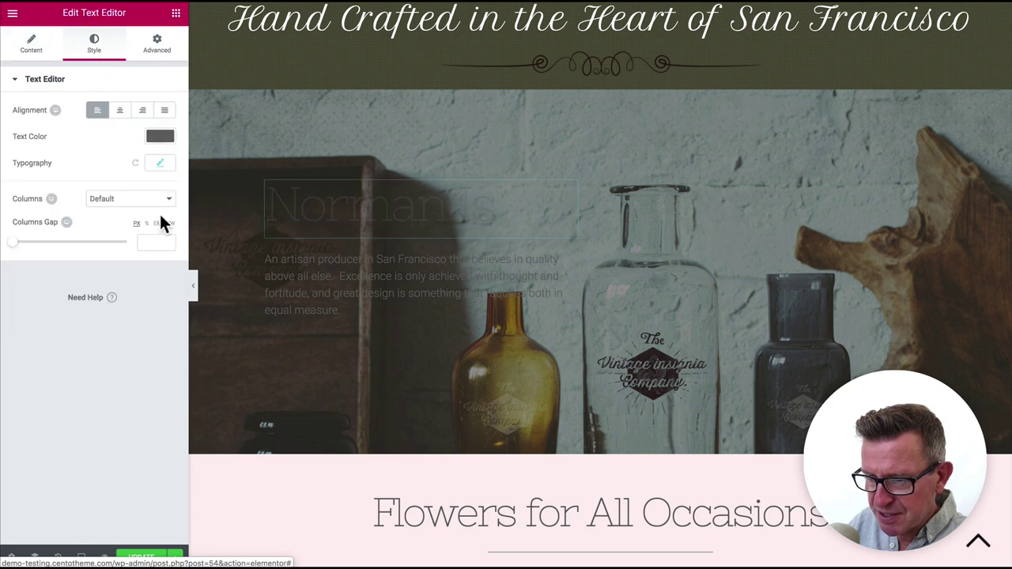
{"action": "left_click", "coordinate": [159, 136]}
{"action": "left_click", "coordinate": [130, 285]}
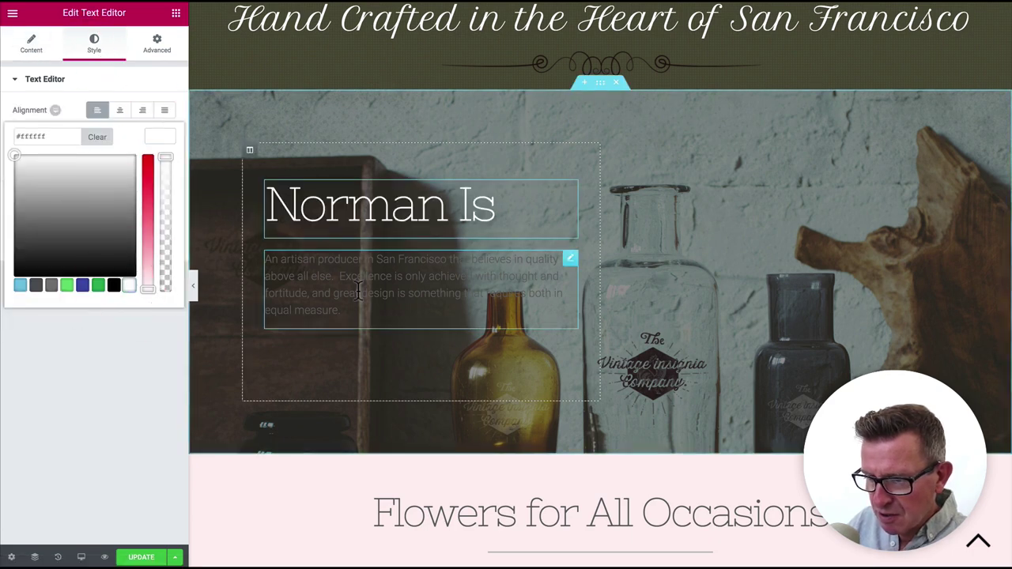
{"action": "left_click", "coordinate": [160, 163]}
{"action": "left_click", "coordinate": [126, 198]}
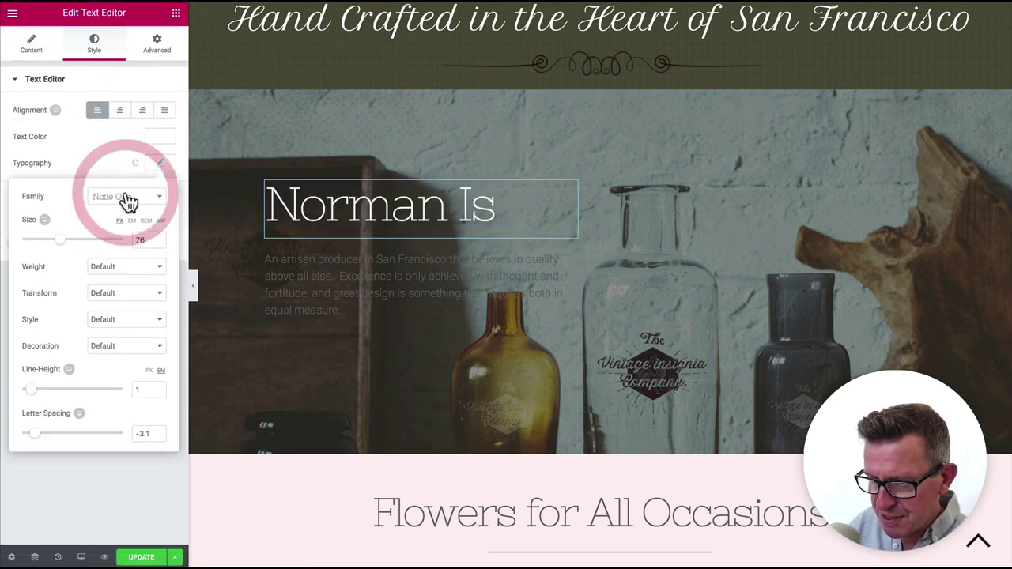
{"action": "type", "text": "osw"}
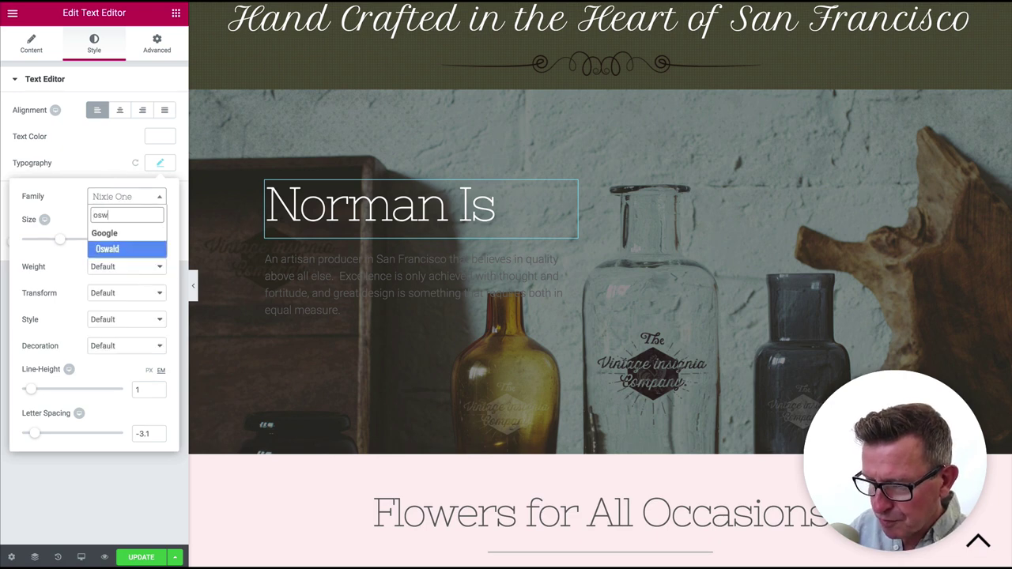
{"action": "left_click", "coordinate": [119, 250]}
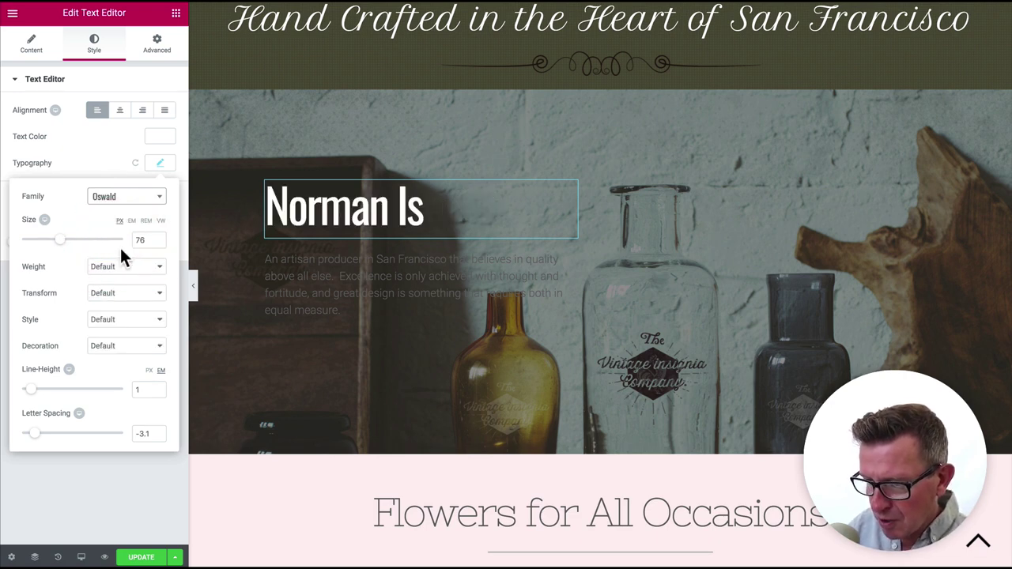
Step: Check the heading against the mockup, rewrite it in capitals as "NORMAN IS" and update the page
{"action": "key", "text": "super+Tab"}
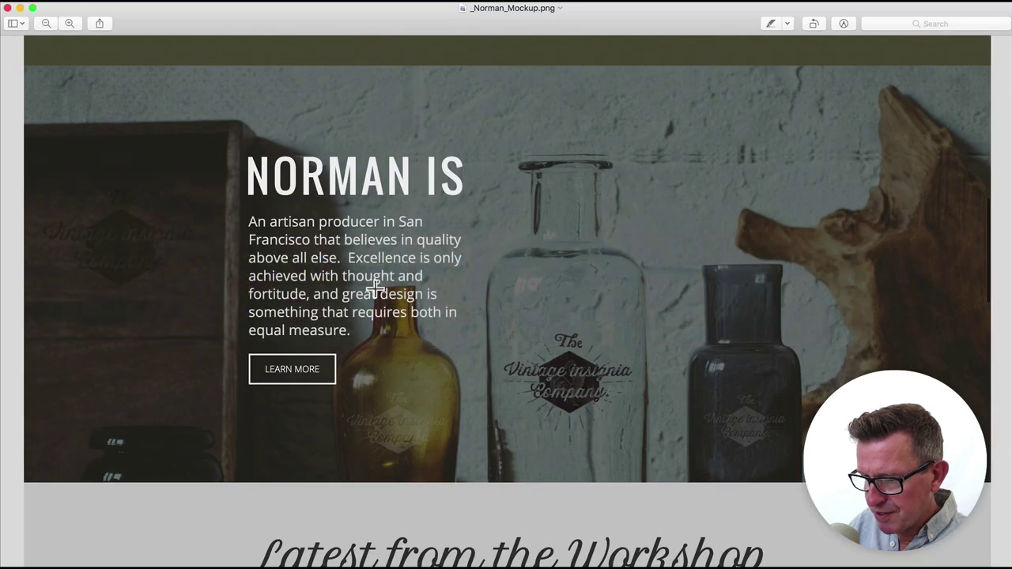
{"action": "key", "text": "super+Tab"}
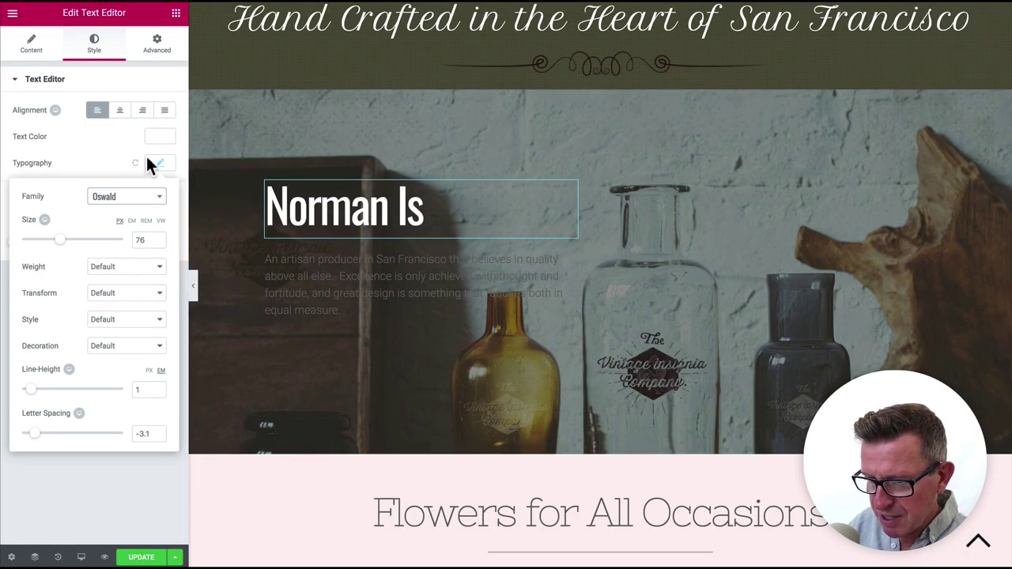
{"action": "left_click", "coordinate": [98, 158]}
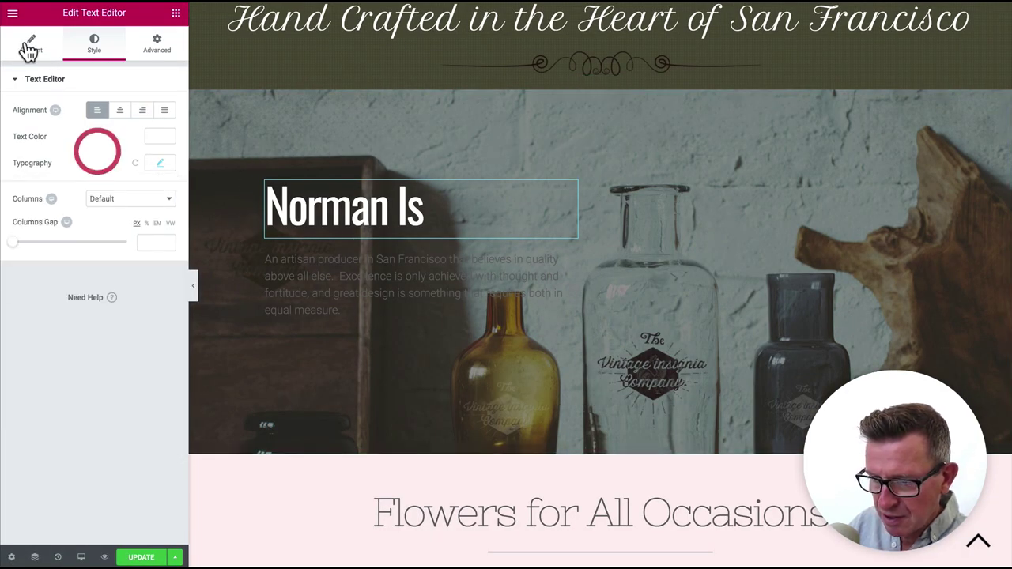
{"action": "left_click", "coordinate": [32, 43]}
{"action": "double_click", "coordinate": [66, 188]}
{"action": "key", "text": "ctrl+a"}
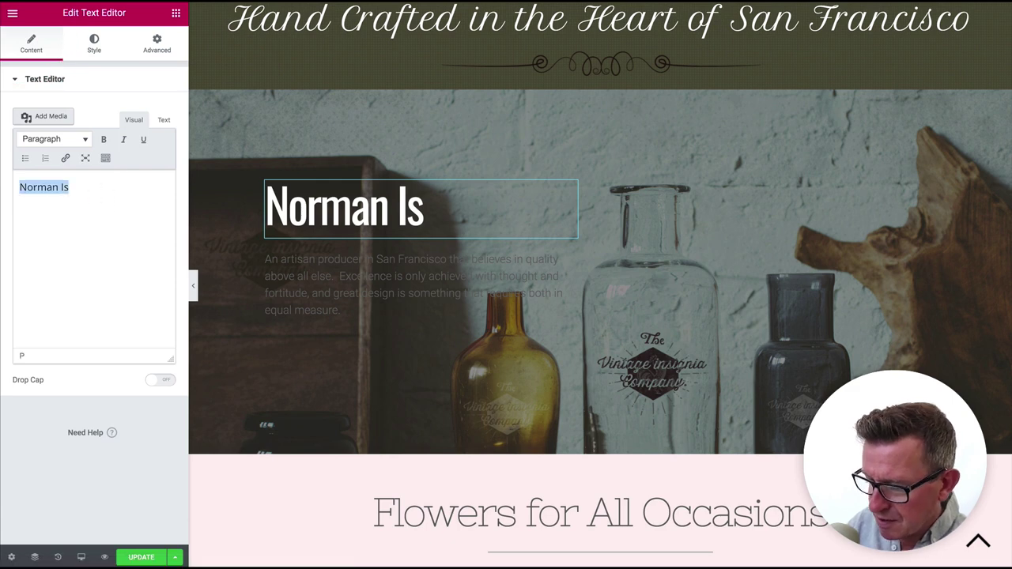
{"action": "type", "text": "NORMA"}
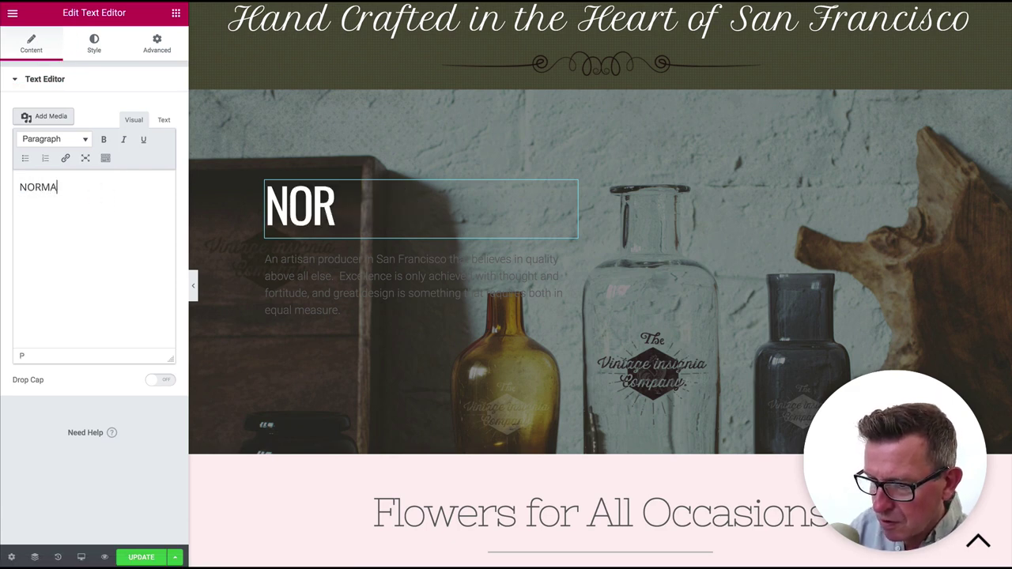
{"action": "type", "text": "N IS"}
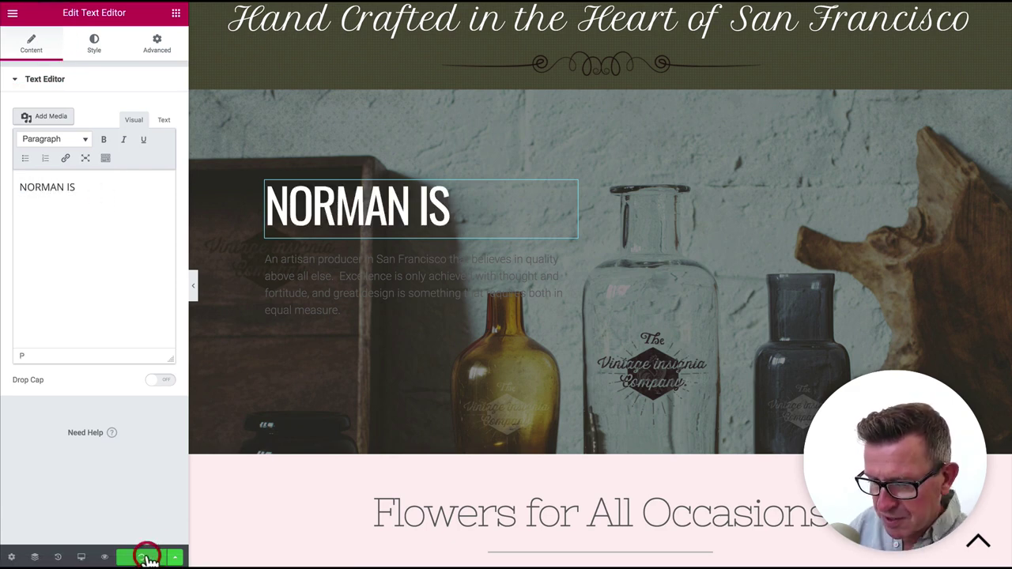
{"action": "left_click", "coordinate": [144, 557]}
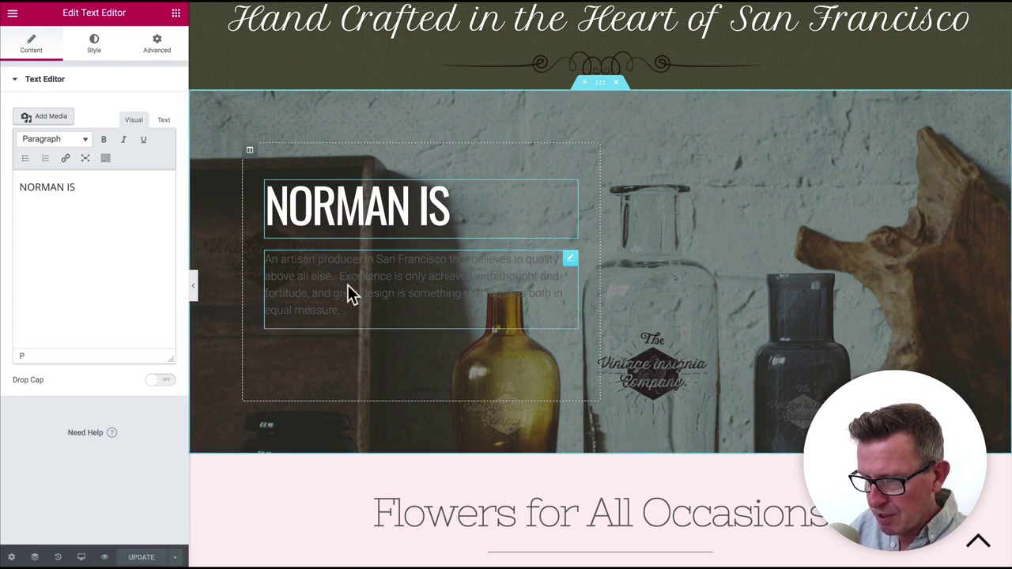
Step: Set the about paragraph's text color to white (#ffffff) and update the page
{"action": "left_click", "coordinate": [348, 283]}
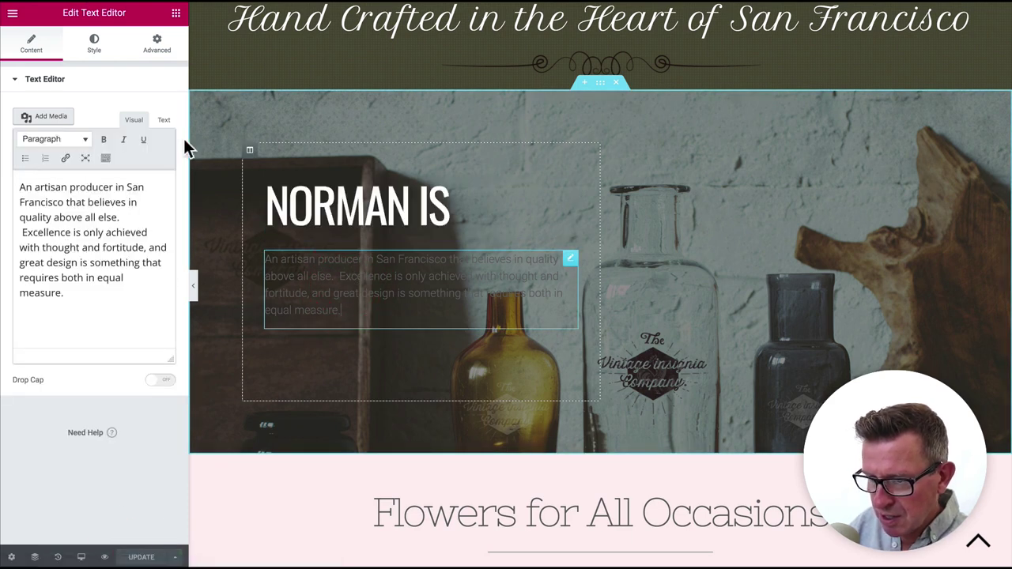
{"action": "left_click", "coordinate": [96, 46]}
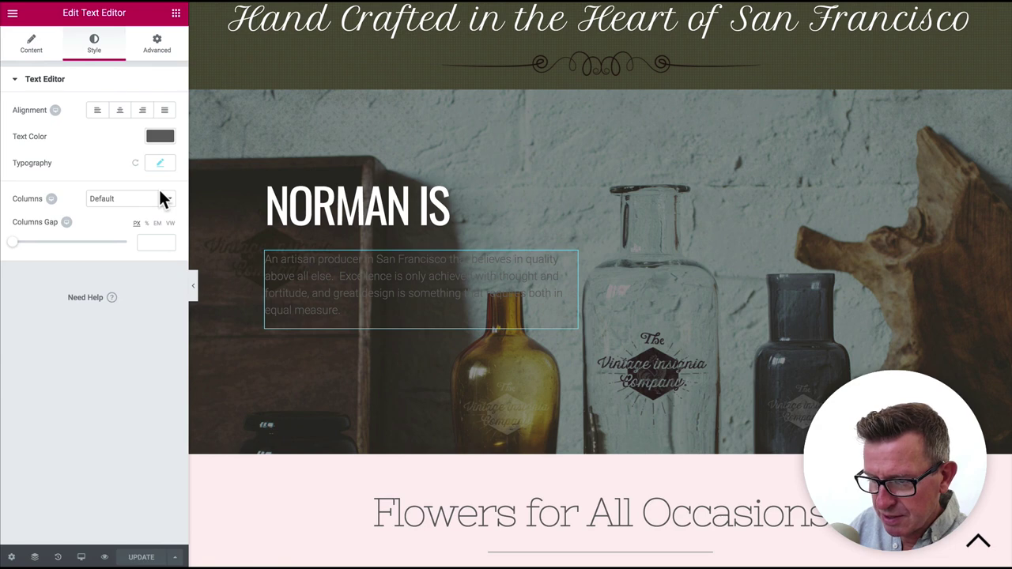
{"action": "left_click", "coordinate": [160, 136]}
{"action": "left_click", "coordinate": [127, 287]}
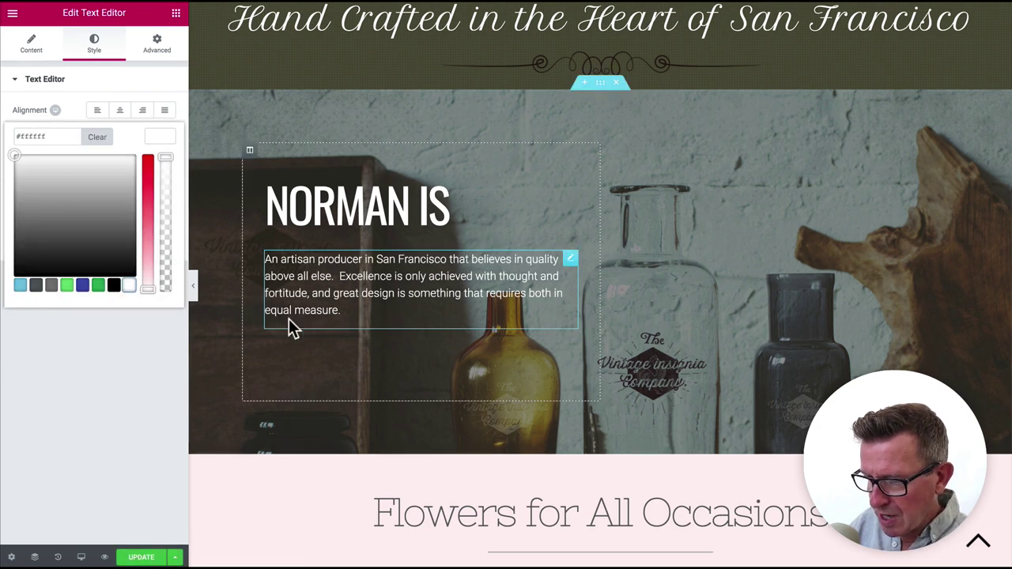
{"action": "left_click", "coordinate": [153, 558]}
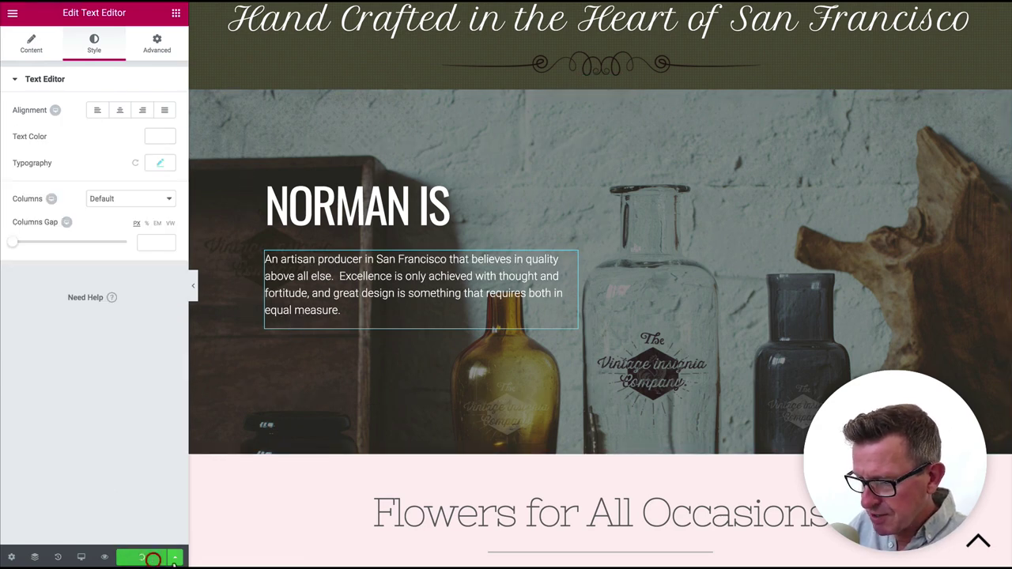
Step: Reload the live page in Firefox and compare its about section with the mockup
{"action": "key", "text": "super+Tab"}
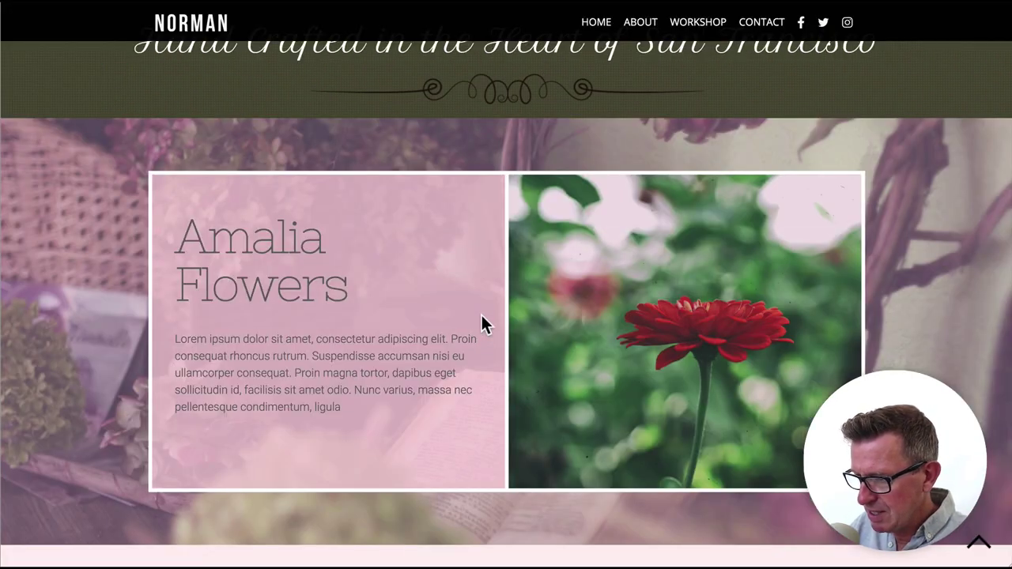
{"action": "key", "text": "super+r"}
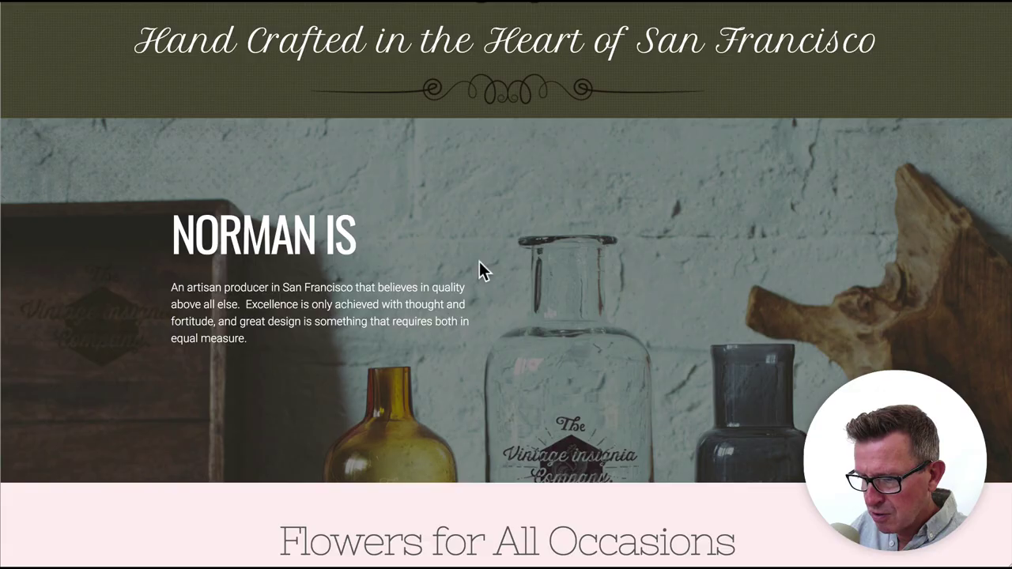
{"action": "key", "text": "super+Tab"}
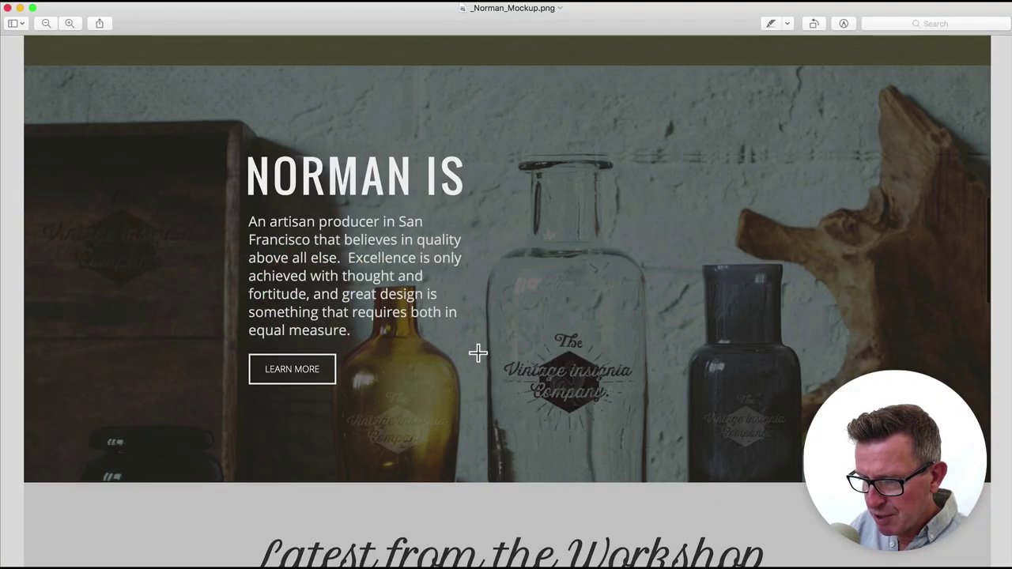
{"action": "key", "text": "super+Tab"}
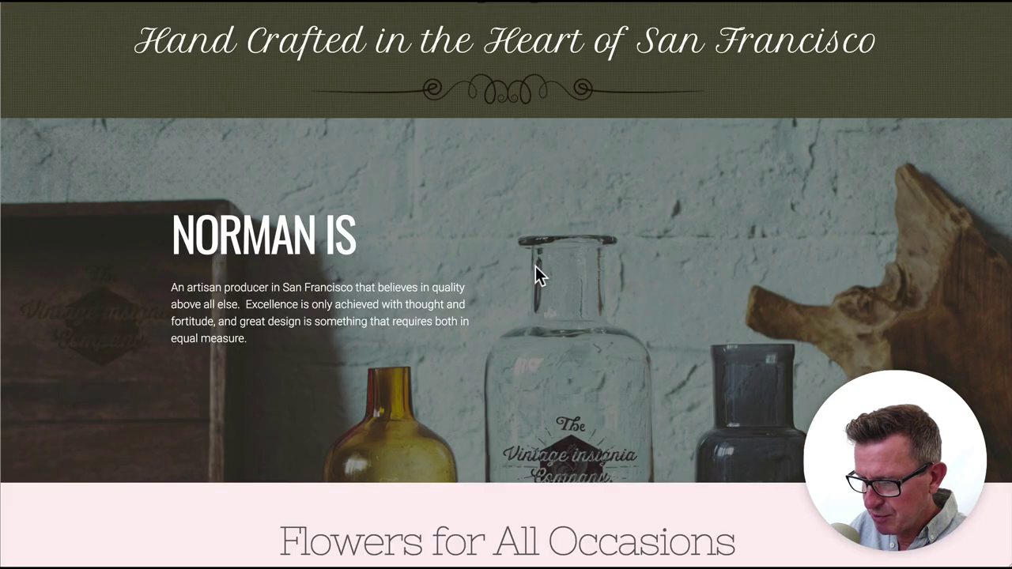
Step: Return to the page editor in Chrome and add a Button widget below the about paragraph
{"action": "key", "text": "super+Tab"}
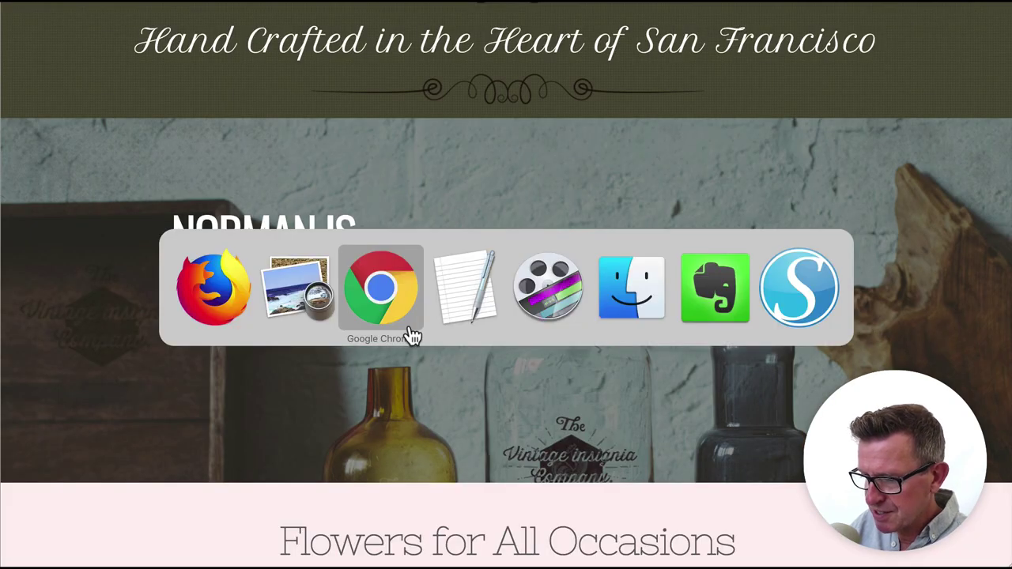
{"action": "left_click", "coordinate": [365, 314]}
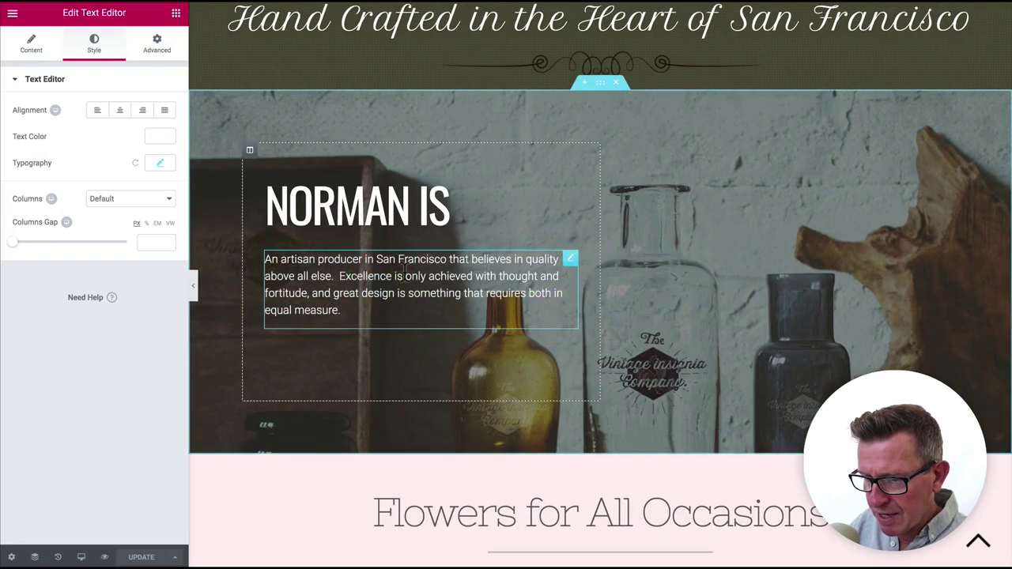
{"action": "left_click", "coordinate": [175, 13]}
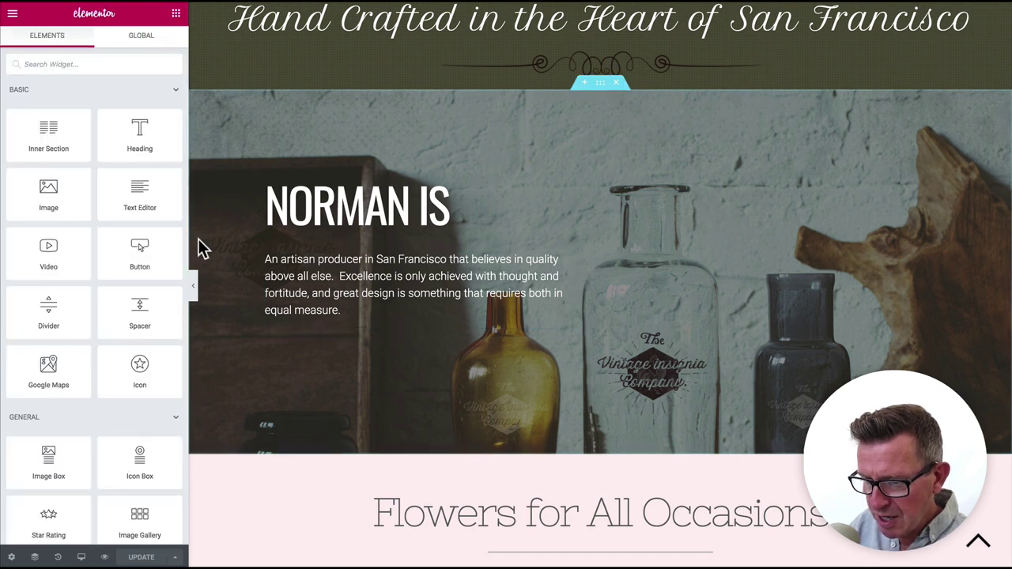
{"action": "left_click_drag", "start_coordinate": [142, 252], "coordinate": [346, 339]}
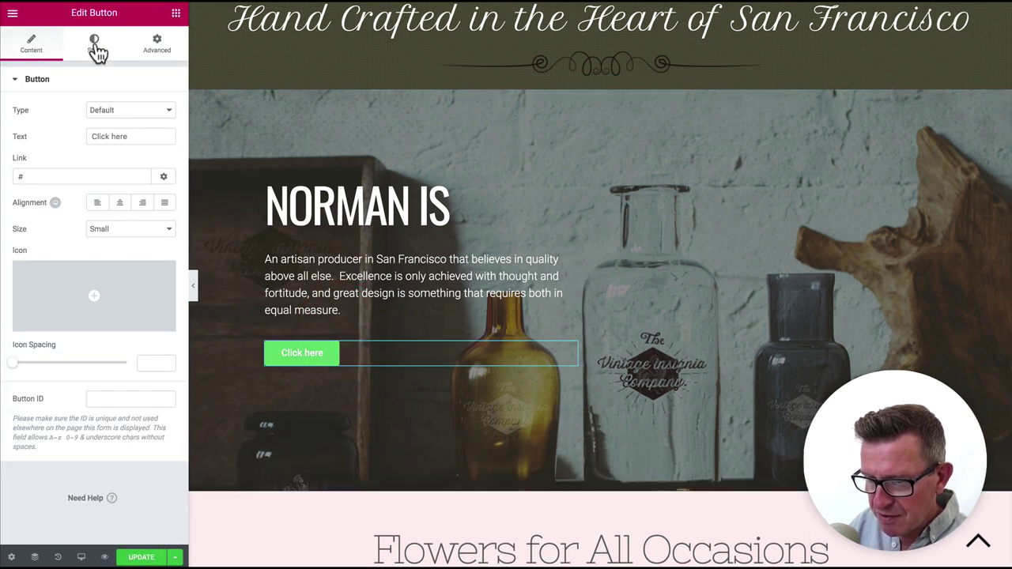
Step: Set the new button's text to "LEARN MORE"
{"action": "triple_click", "coordinate": [135, 139]}
{"action": "type", "text": "LEARN"}
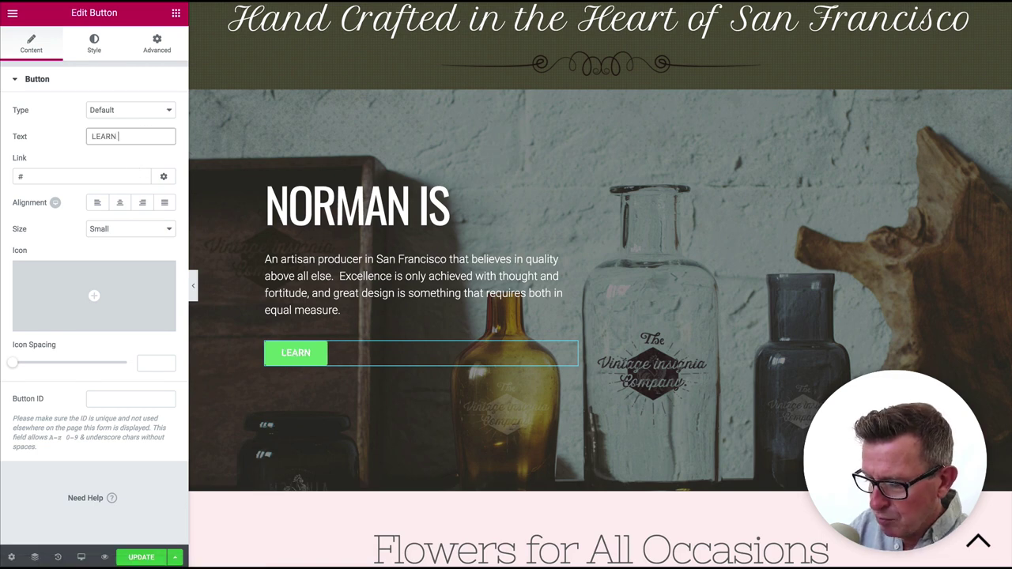
{"action": "type", "text": " MORE"}
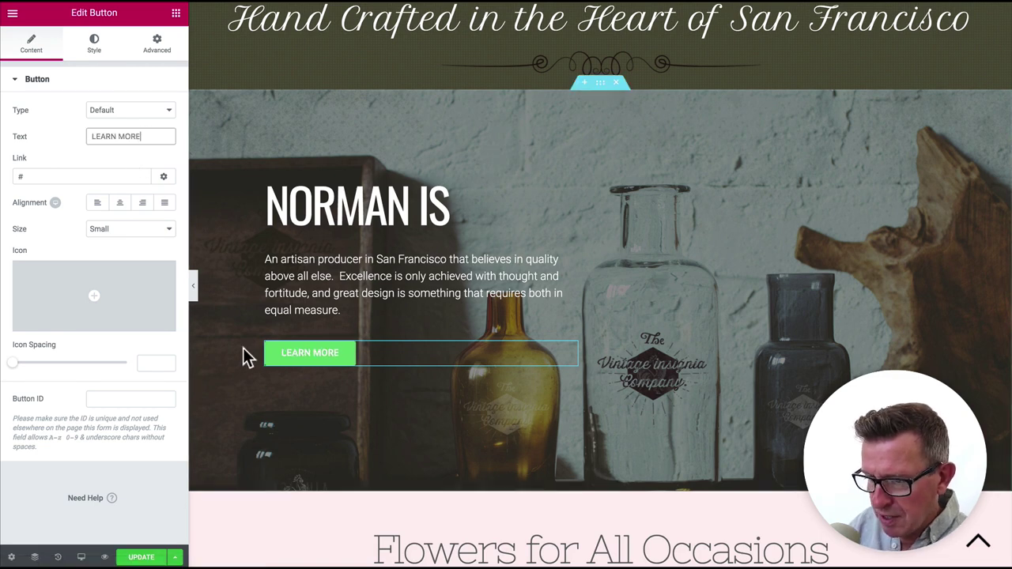
Step: Set the button's border radius to 0 and give it a solid 1 px white (#ffffff) border
{"action": "left_click", "coordinate": [93, 52]}
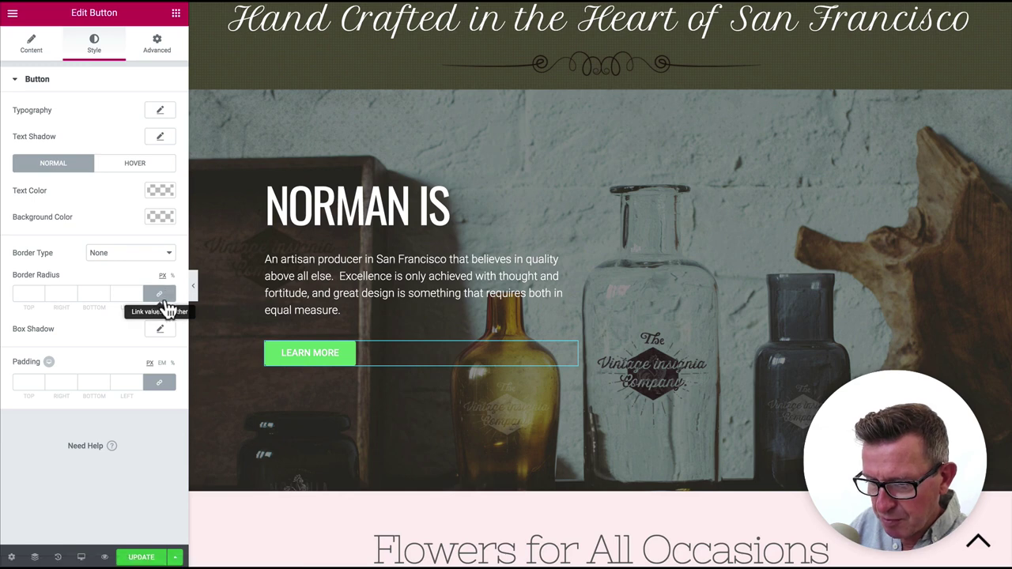
{"action": "left_click", "coordinate": [117, 294]}
{"action": "type", "text": "0"}
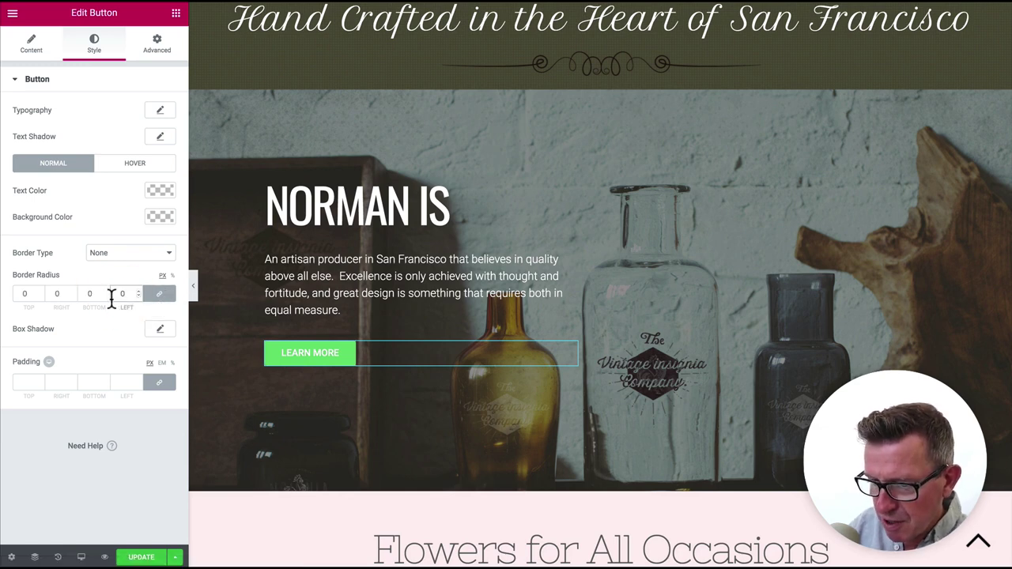
{"action": "left_click", "coordinate": [154, 261]}
{"action": "left_click", "coordinate": [149, 264]}
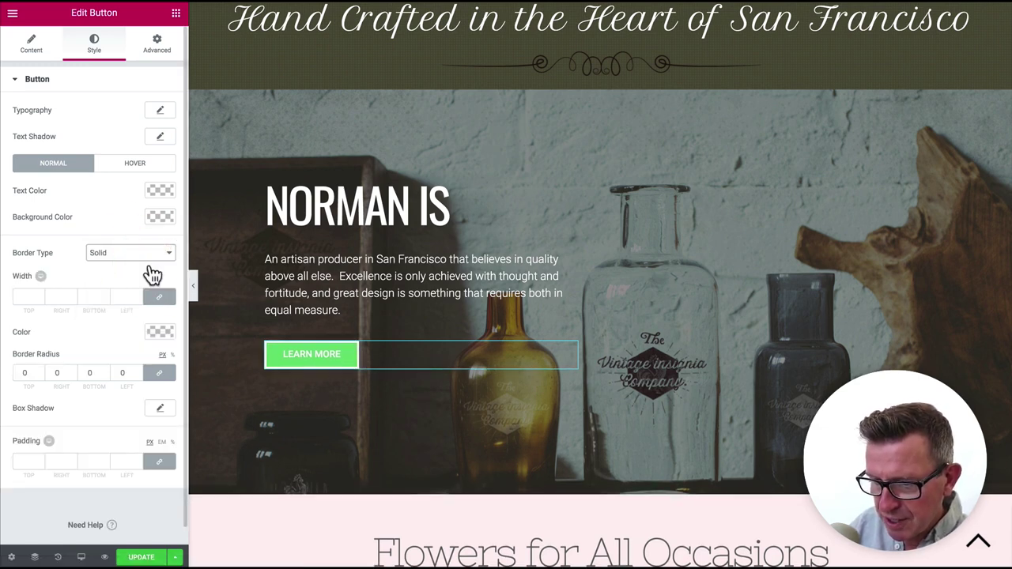
{"action": "left_click", "coordinate": [42, 292]}
{"action": "type", "text": "1"}
{"action": "left_click", "coordinate": [161, 332]}
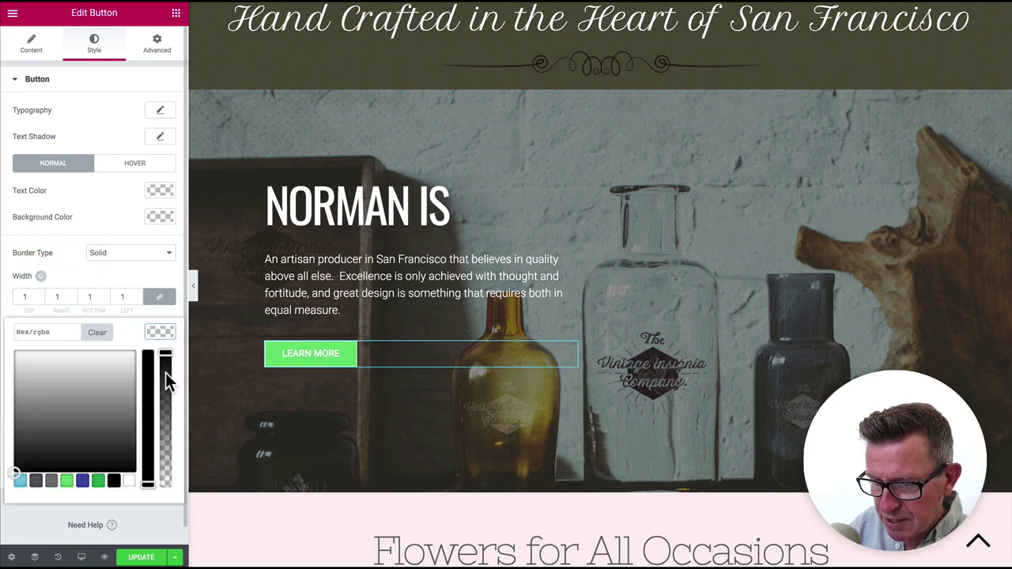
{"action": "left_click", "coordinate": [130, 481]}
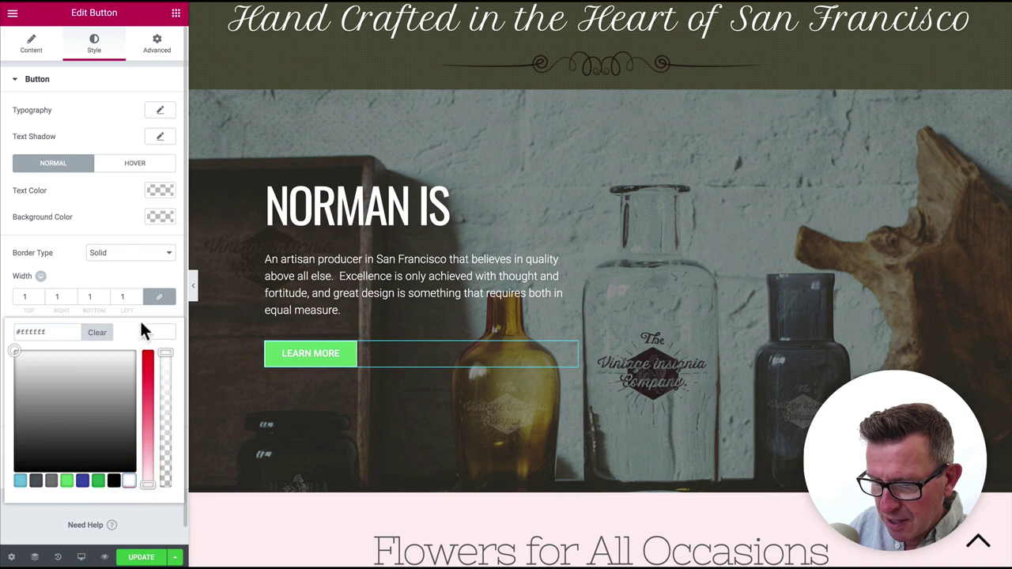
Step: Set the button's text color to white (#ffffff) and make its background fully transparent
{"action": "left_click", "coordinate": [161, 190]}
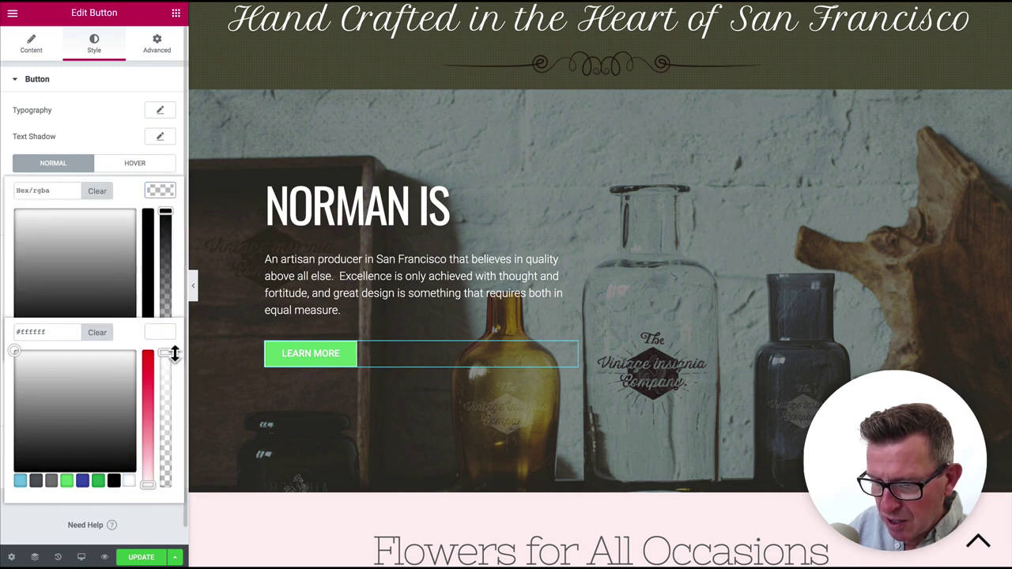
{"action": "left_click", "coordinate": [165, 226]}
{"action": "left_click", "coordinate": [130, 338]}
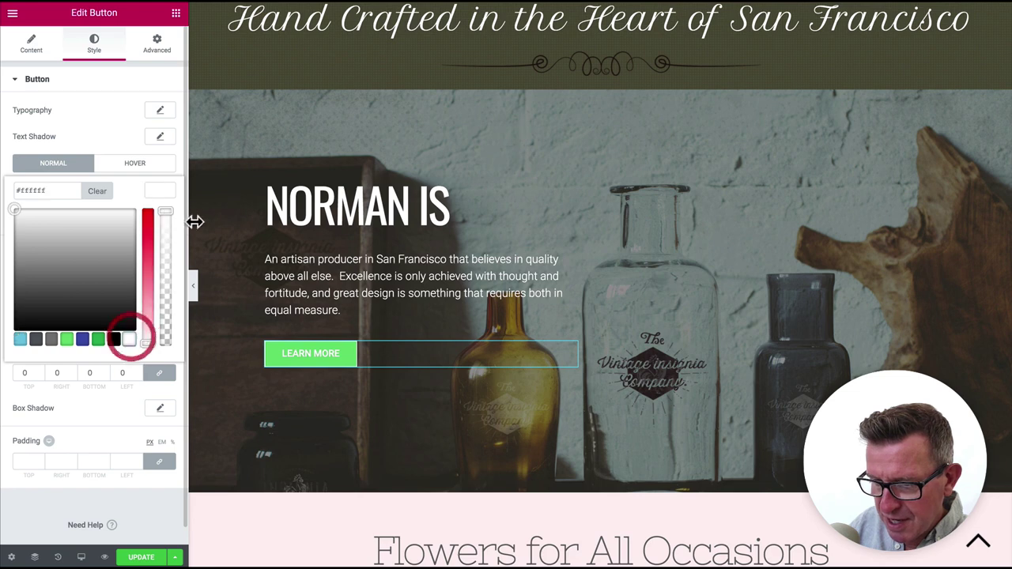
{"action": "left_click", "coordinate": [162, 190]}
{"action": "left_click", "coordinate": [167, 218]}
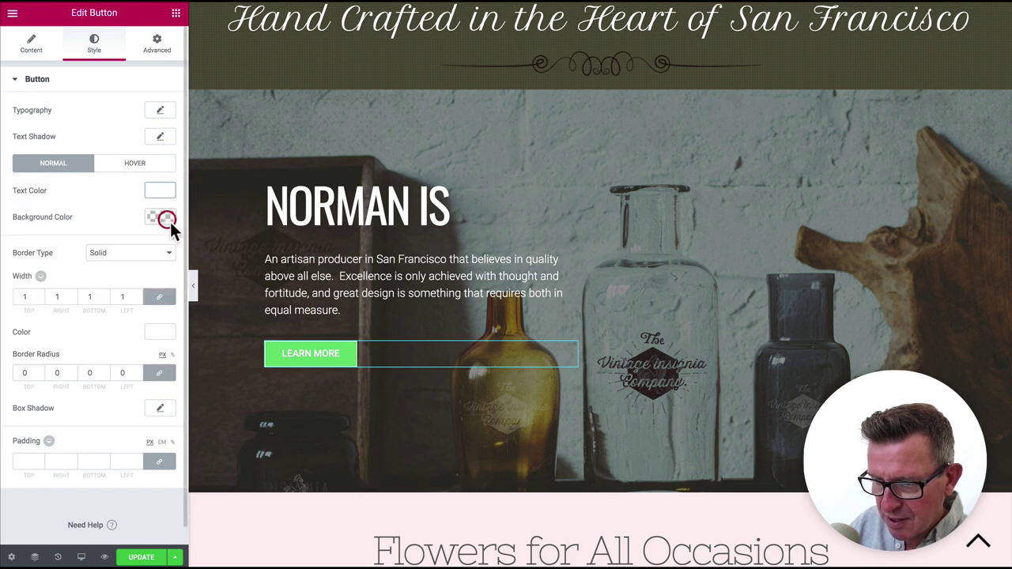
{"action": "left_click", "coordinate": [95, 218]}
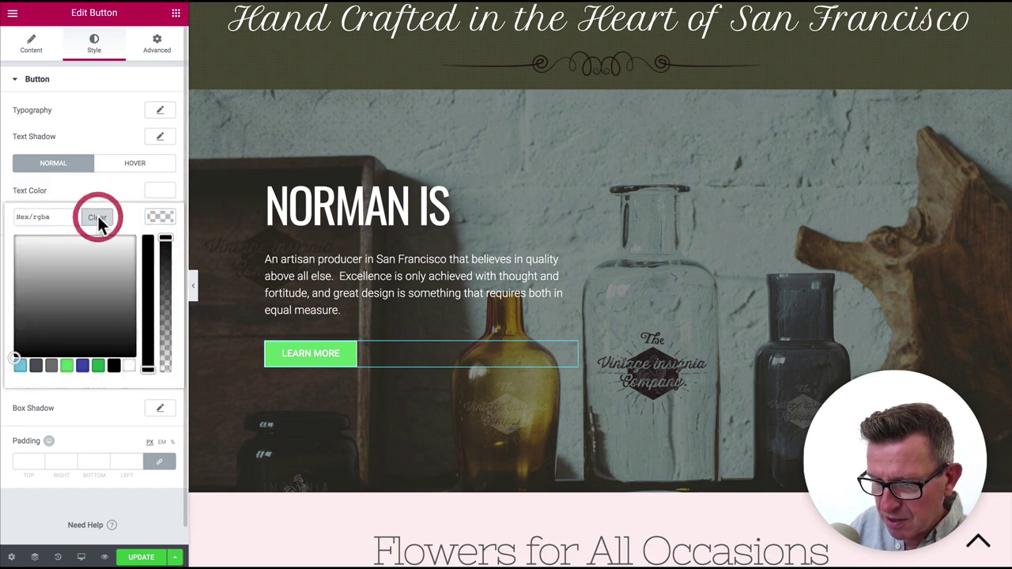
{"action": "left_click", "coordinate": [129, 365]}
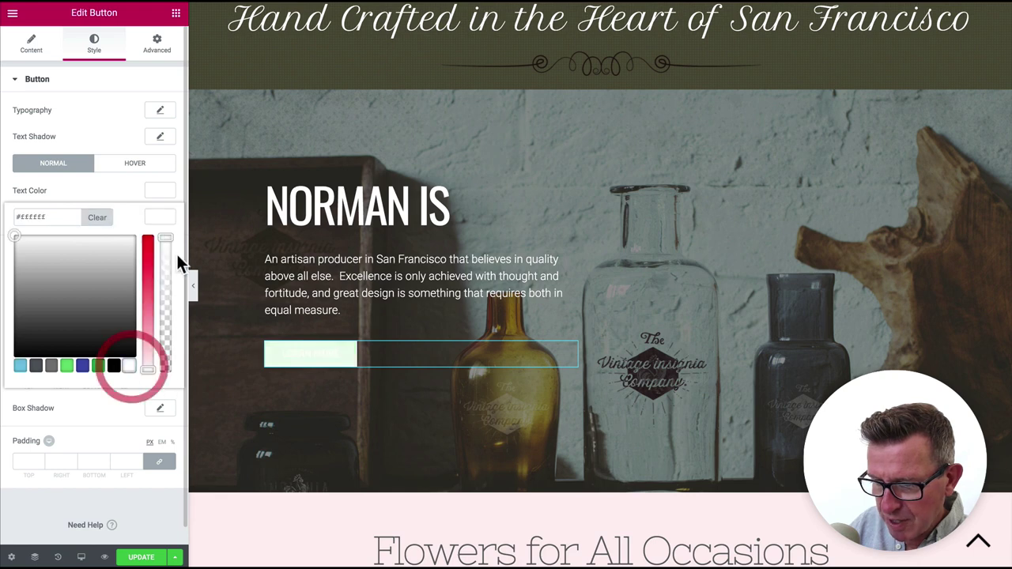
{"action": "left_click_drag", "start_coordinate": [166, 251], "coordinate": [168, 413]}
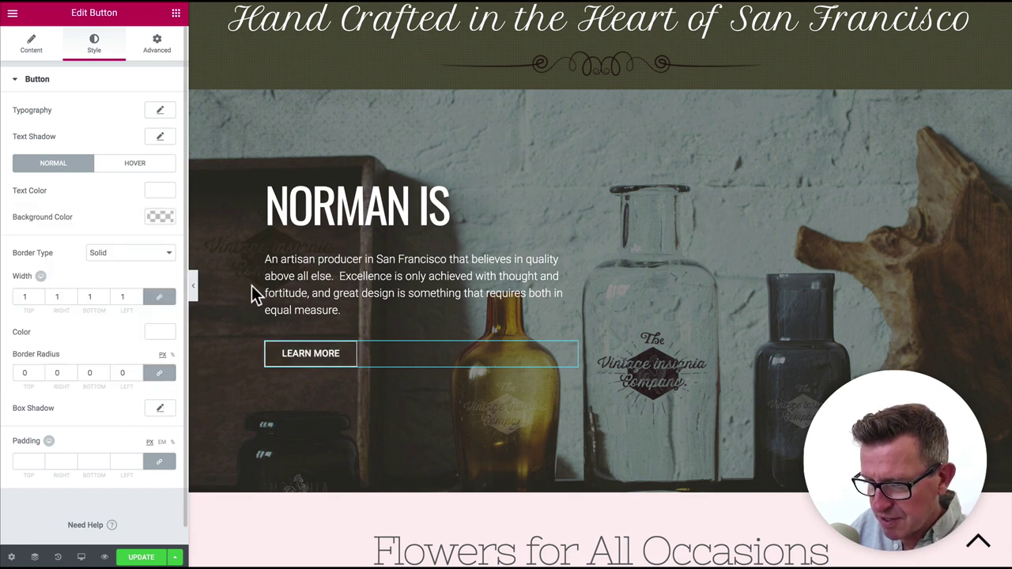
Step: Link the LEARN MORE button to #services, update the page and try the link in the preview
{"action": "left_click", "coordinate": [310, 354]}
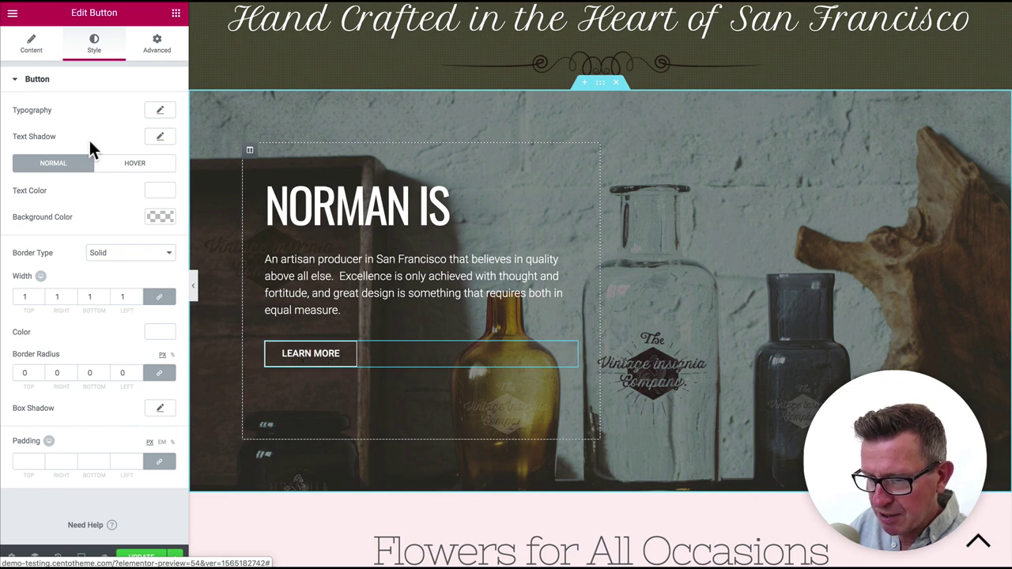
{"action": "left_click", "coordinate": [32, 48]}
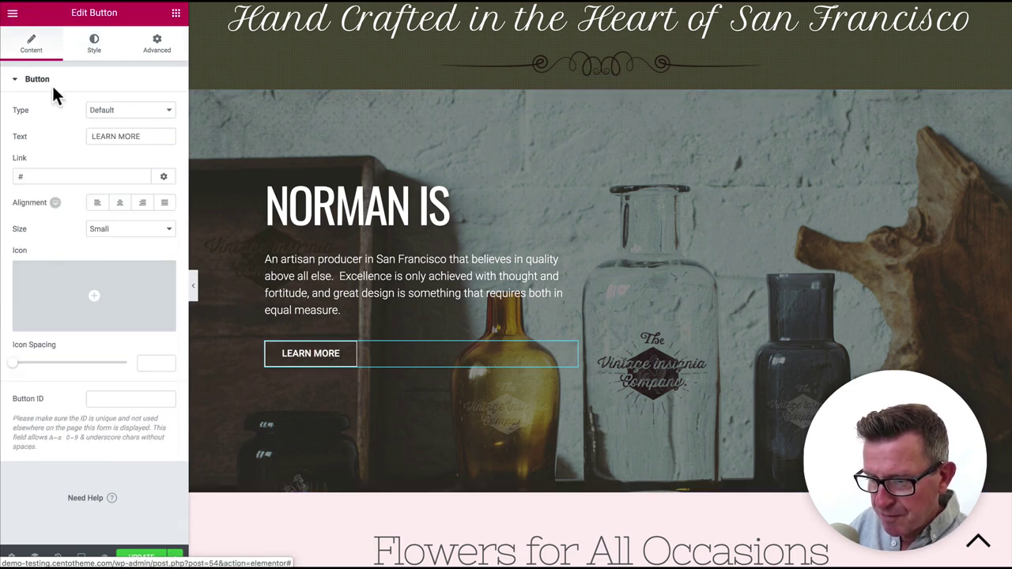
{"action": "left_click", "coordinate": [61, 179]}
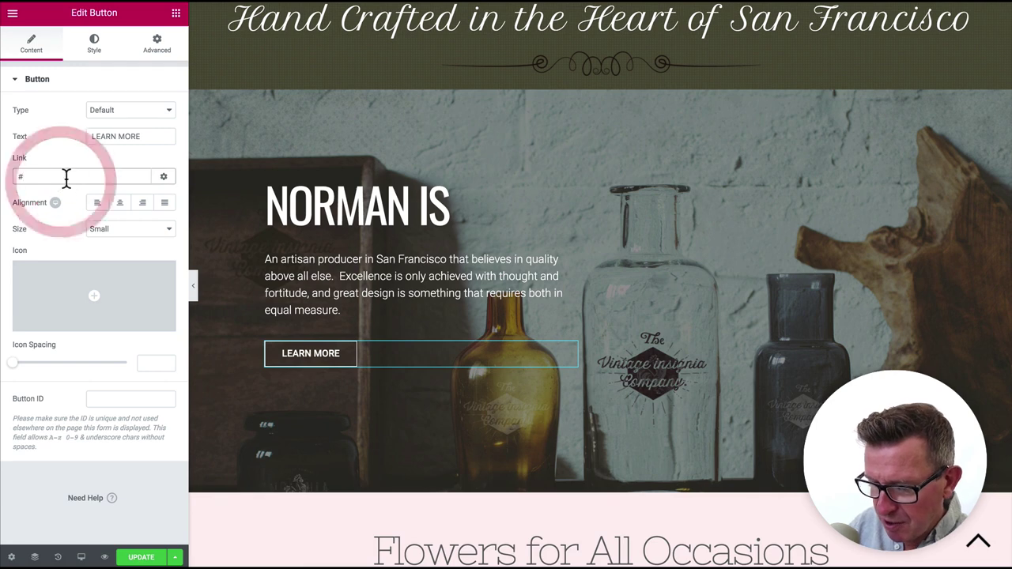
{"action": "type", "text": "services"}
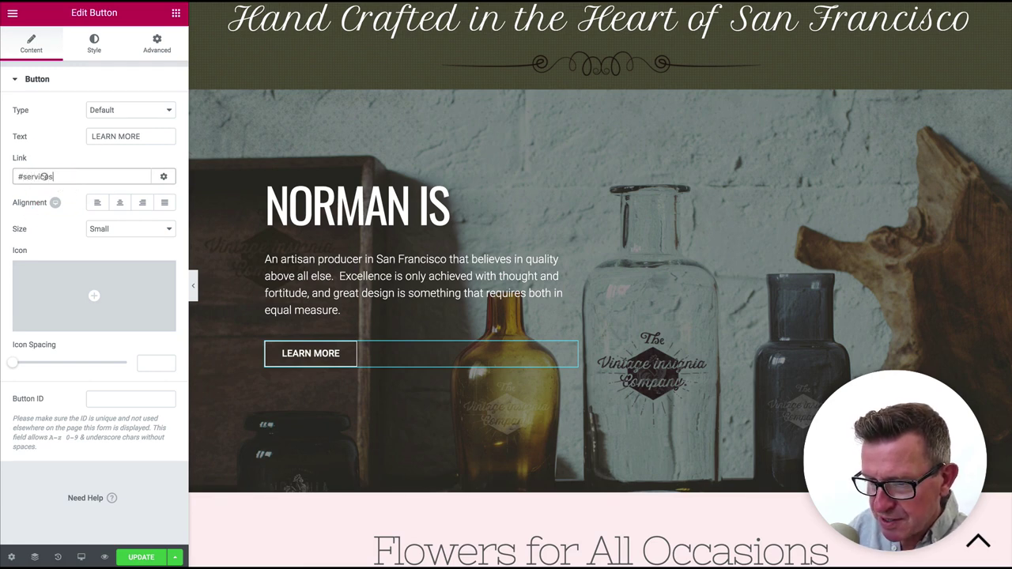
{"action": "left_click", "coordinate": [140, 558]}
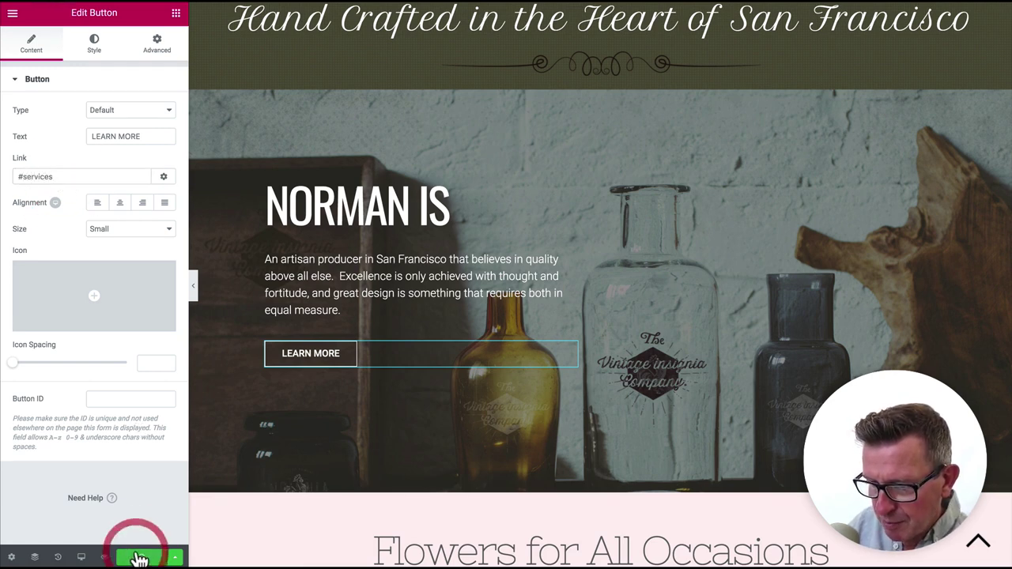
{"action": "left_click", "coordinate": [331, 358]}
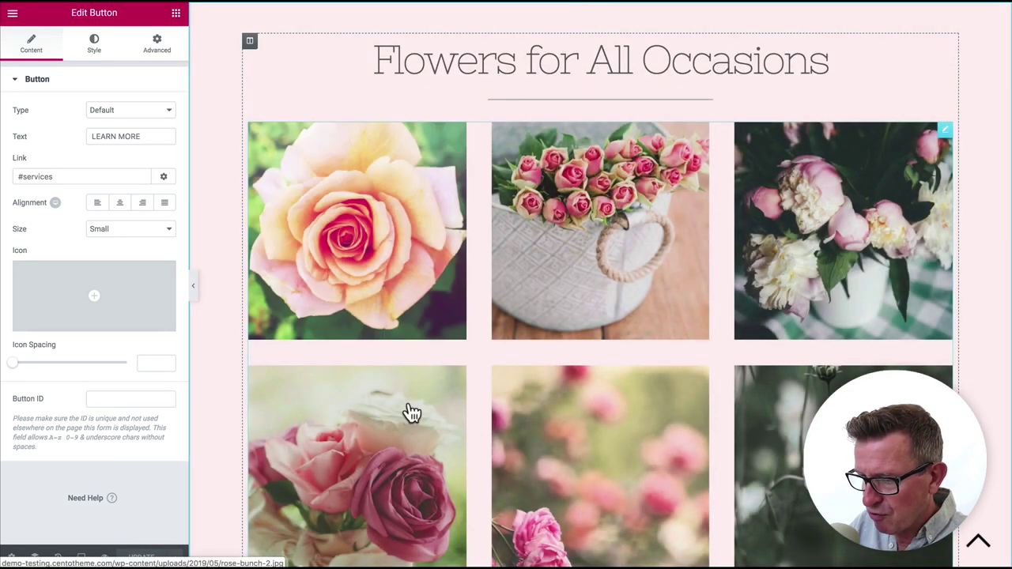
Step: Set the "Flowers for All Occasions" section's background color to c6c6c6, copied from the gallery color in the _NORMAN_Info notes in TextEdit
{"action": "scroll", "coordinate": [567, 192], "scroll_direction": "up", "scroll_amount": 3}
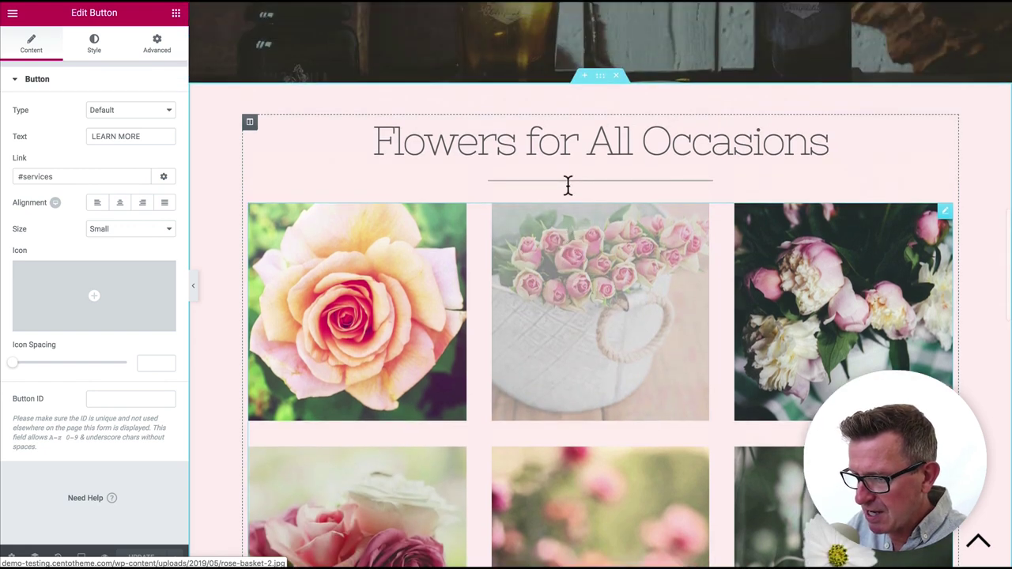
{"action": "left_click", "coordinate": [600, 108]}
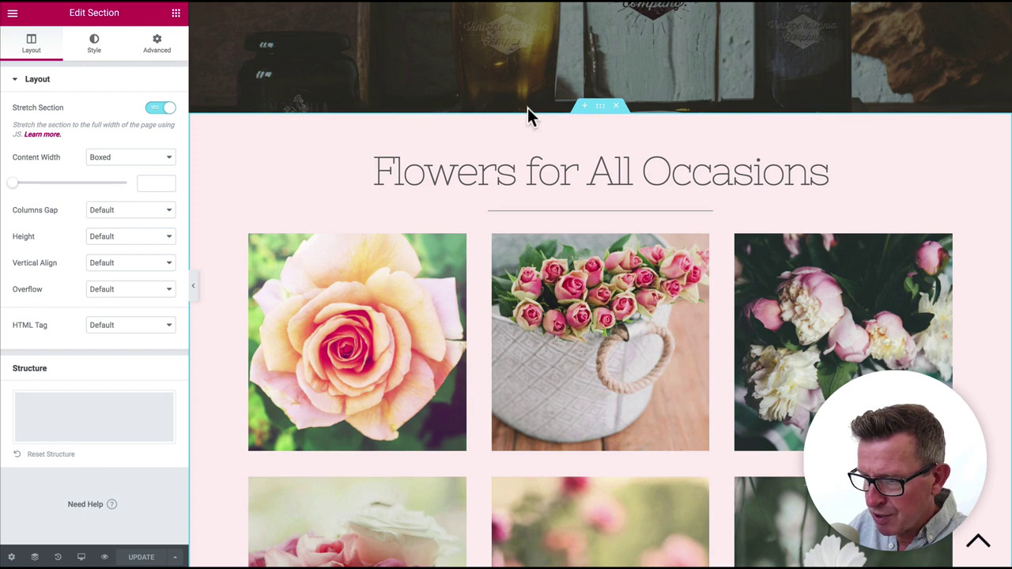
{"action": "left_click", "coordinate": [97, 58]}
{"action": "left_click", "coordinate": [157, 163]}
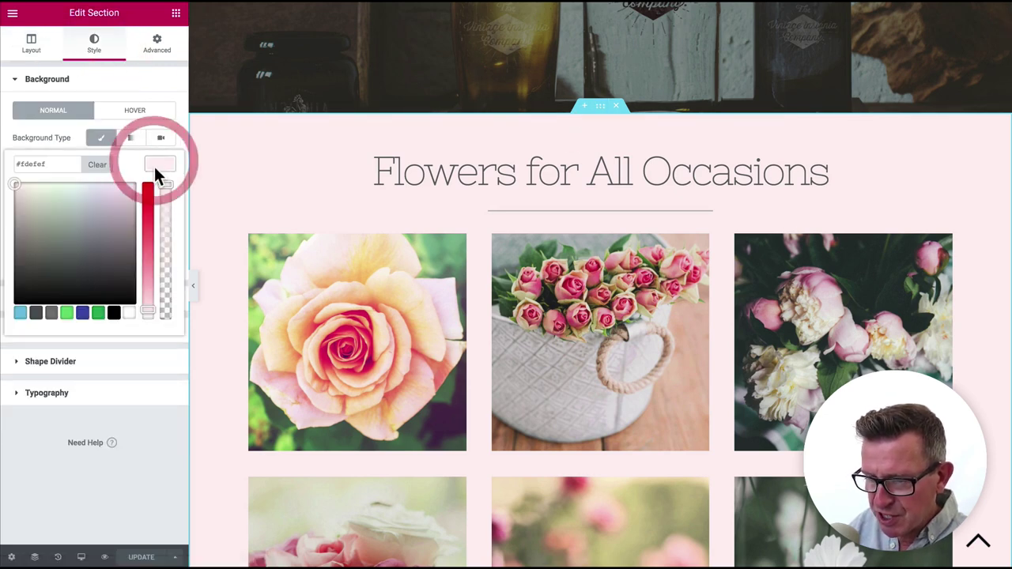
{"action": "left_click", "coordinate": [165, 165]}
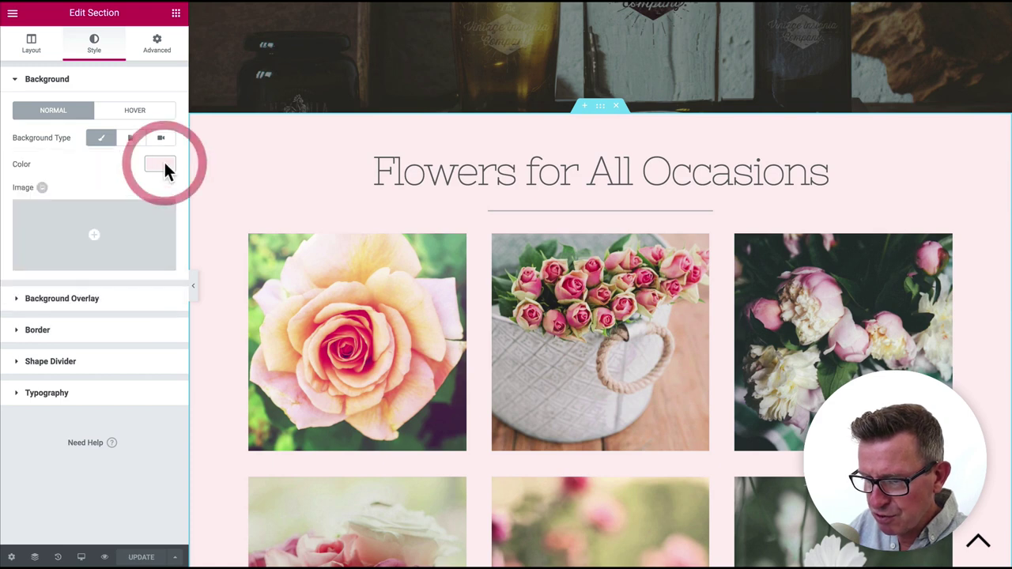
{"action": "key", "text": "super+Tab"}
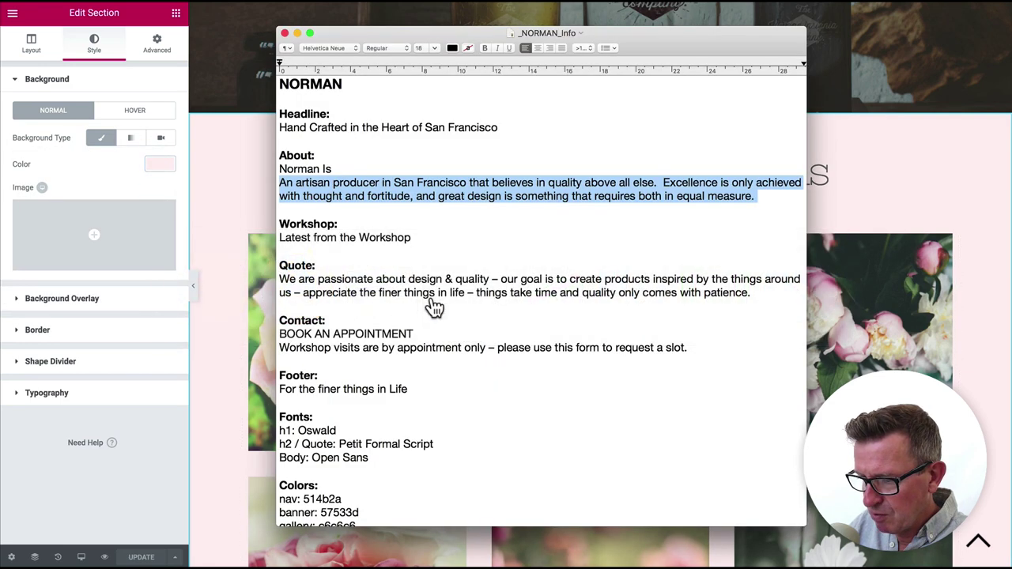
{"action": "scroll", "coordinate": [344, 487], "scroll_direction": "down", "scroll_amount": 2}
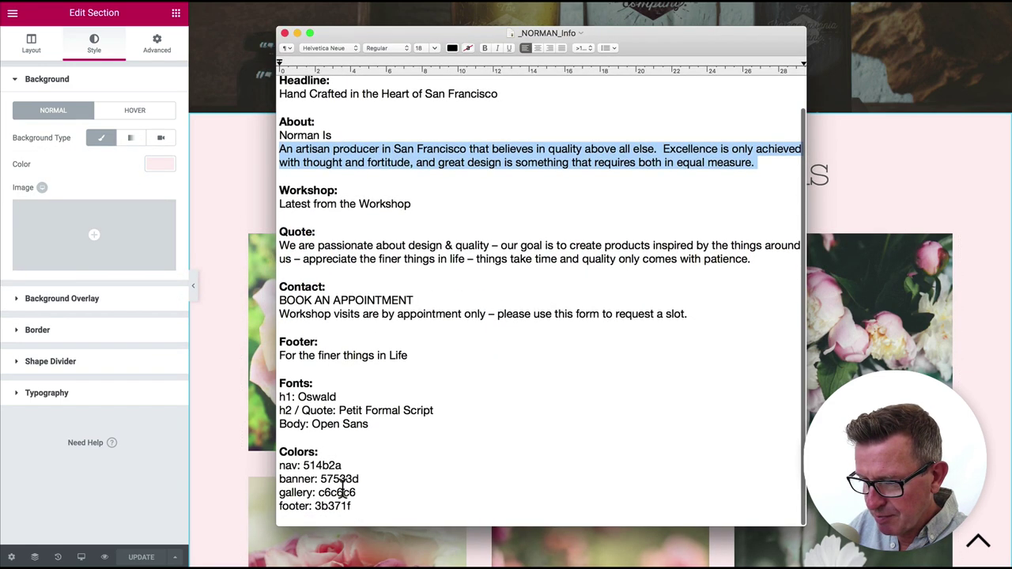
{"action": "double_click", "coordinate": [338, 492]}
{"action": "key", "text": "super+c"}
{"action": "key", "text": "super+Tab"}
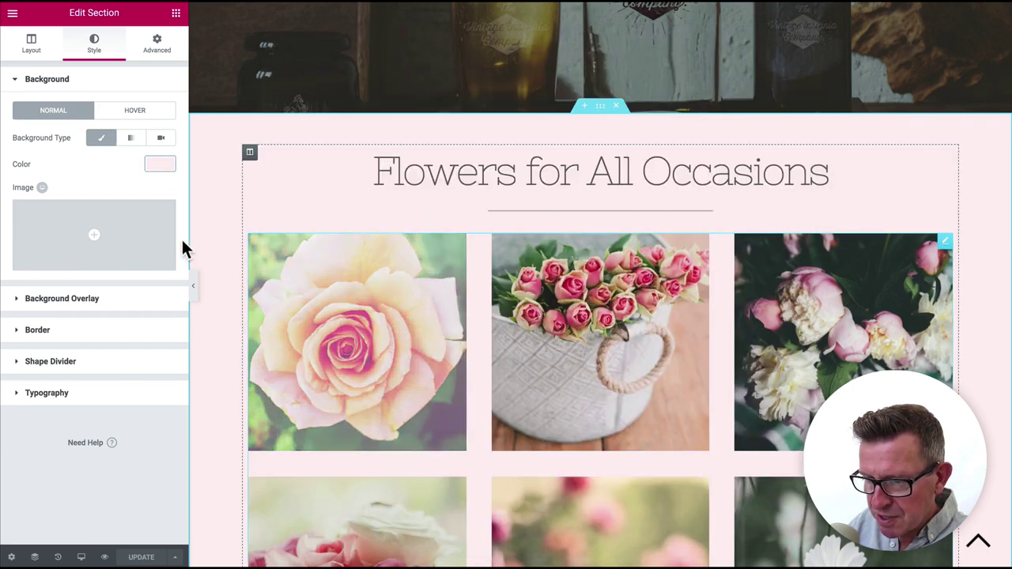
{"action": "left_click", "coordinate": [161, 163]}
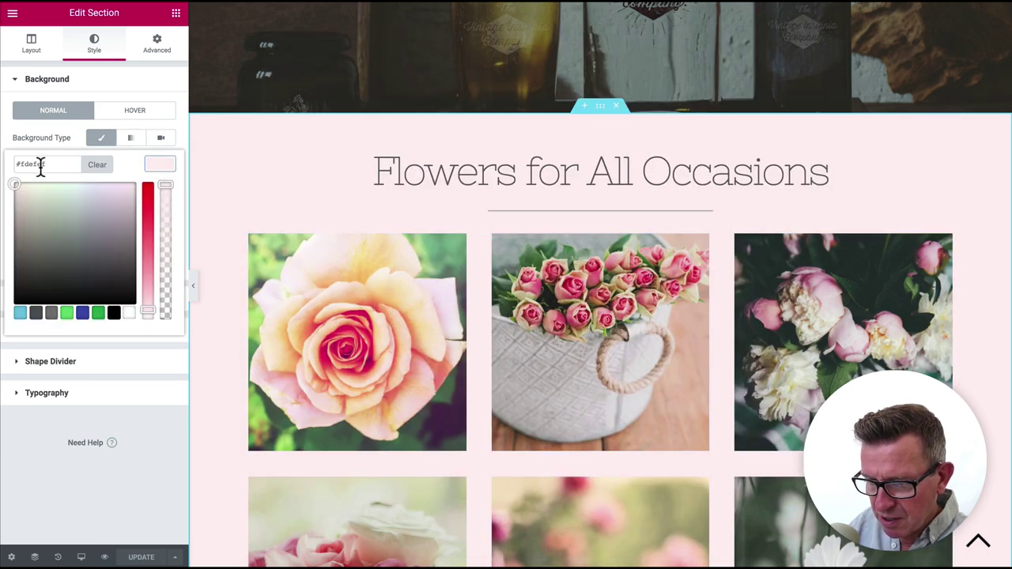
{"action": "key", "text": "super+v"}
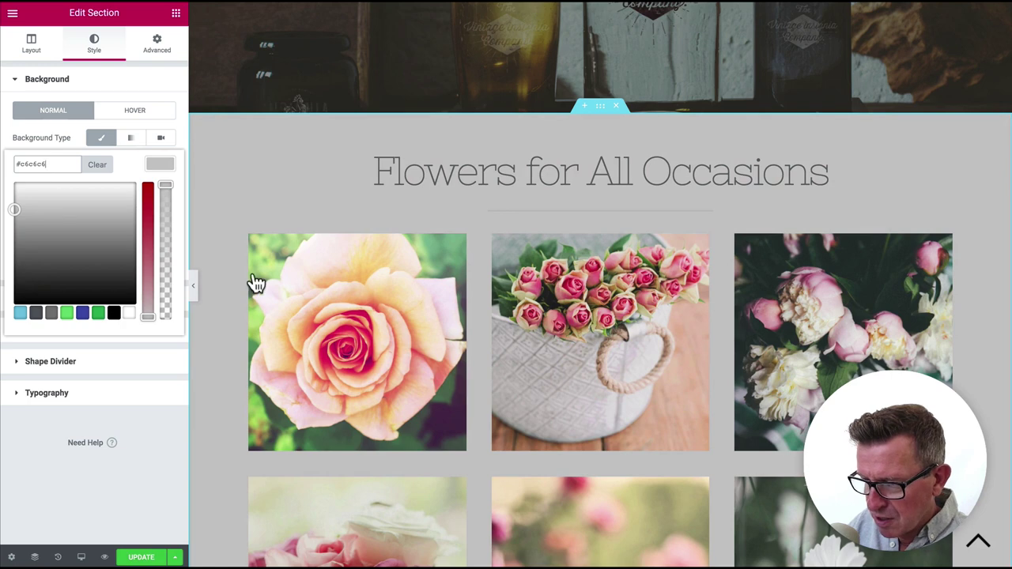
Step: Open the "Flowers for All Occasions" heading for editing and copy "Latest from the Workshop" from the _NORMAN_Info notes in TextEdit
{"action": "left_click", "coordinate": [558, 176]}
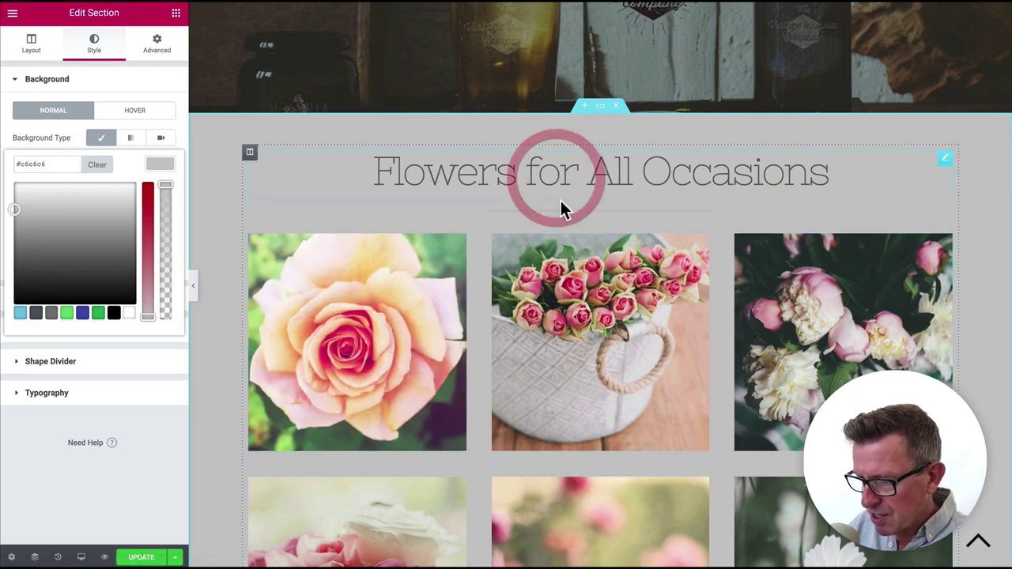
{"action": "key", "text": "super+Tab"}
{"action": "key", "text": "super+Tab"}
{"action": "key", "text": "super+Tab"}
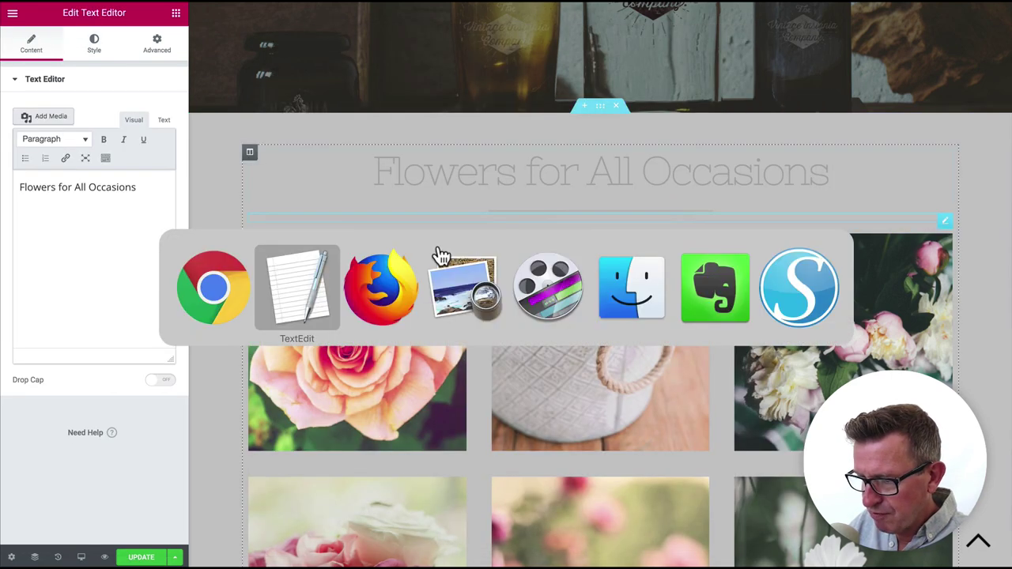
{"action": "left_click", "coordinate": [324, 288]}
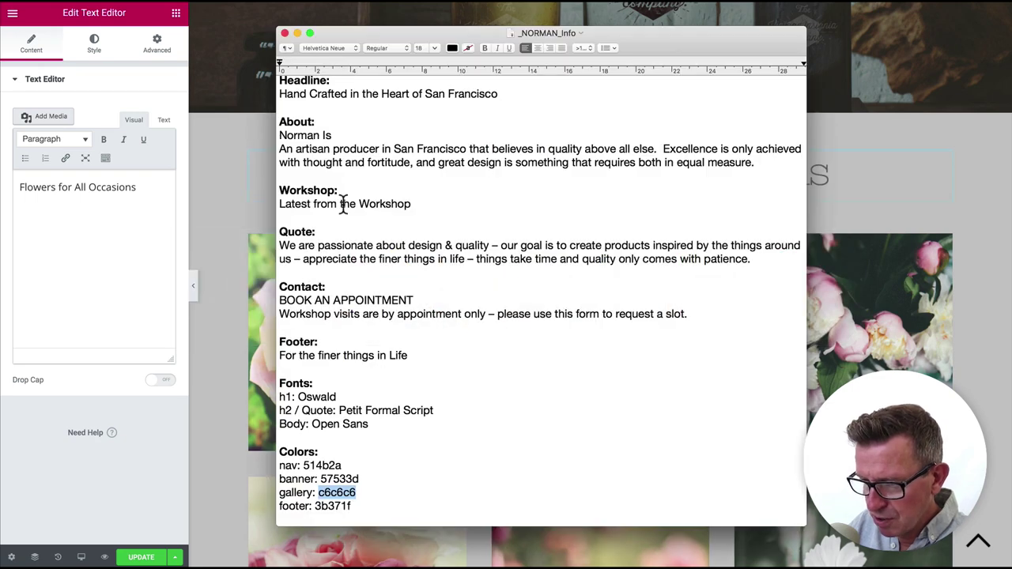
{"action": "left_click_drag", "start_coordinate": [412, 204], "coordinate": [251, 204]}
{"action": "key", "text": "super+c"}
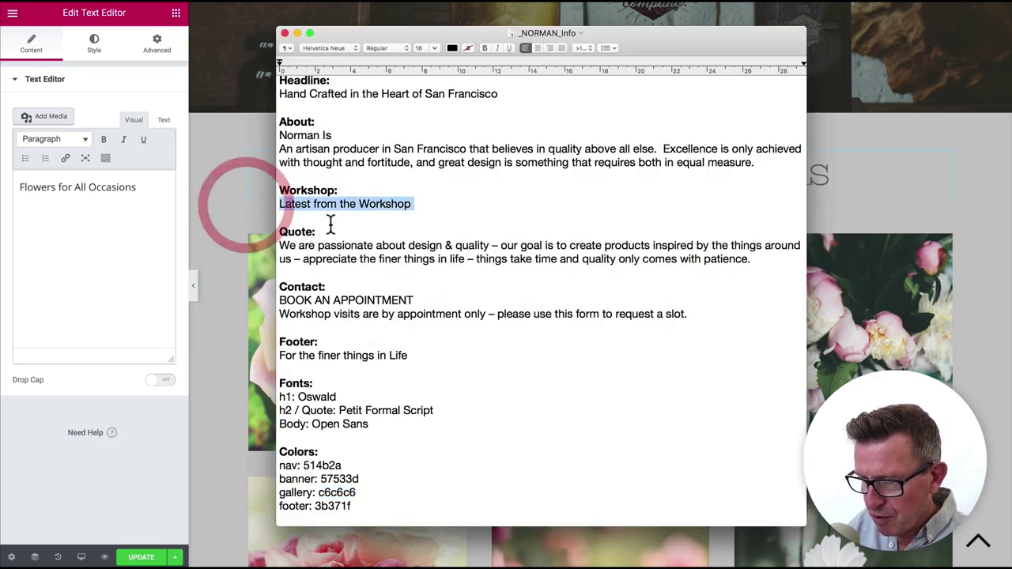
Step: Return to the page editor in Chrome and replace the gallery heading's text with the copied "Latest from the Workshop"
{"action": "left_click", "coordinate": [75, 212]}
{"action": "left_click", "coordinate": [163, 119]}
{"action": "key", "text": "super+a"}
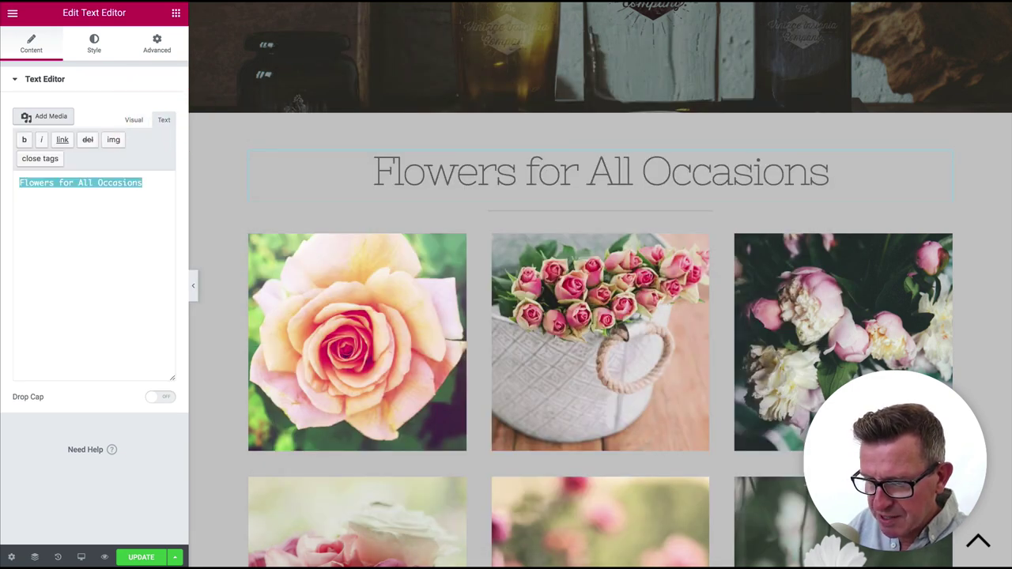
{"action": "key", "text": "super+v"}
{"action": "left_click", "coordinate": [133, 121]}
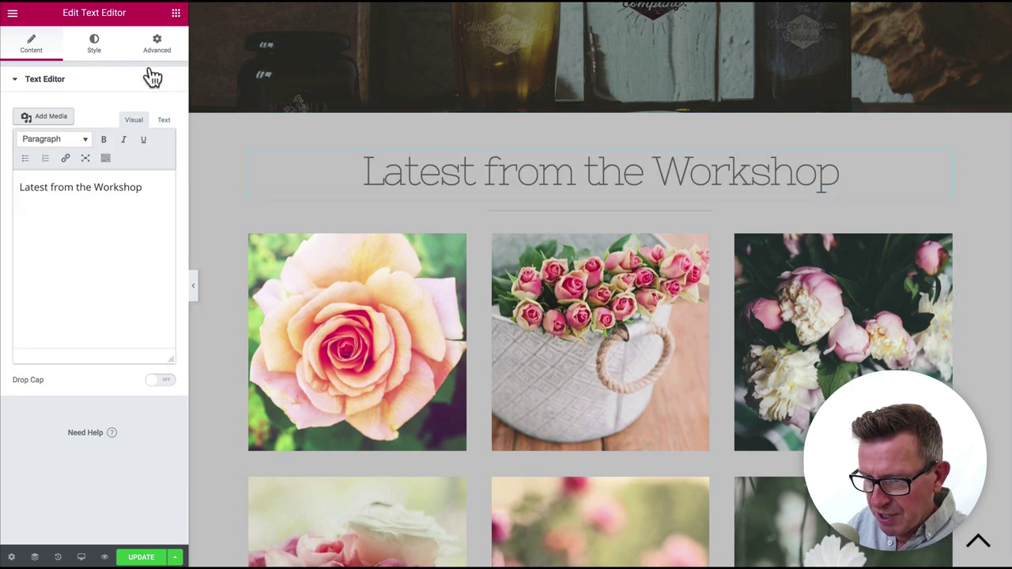
Step: Set the "Latest from the Workshop" heading's font family to Petit Formal Script
{"action": "left_click", "coordinate": [100, 49]}
{"action": "left_click", "coordinate": [158, 162]}
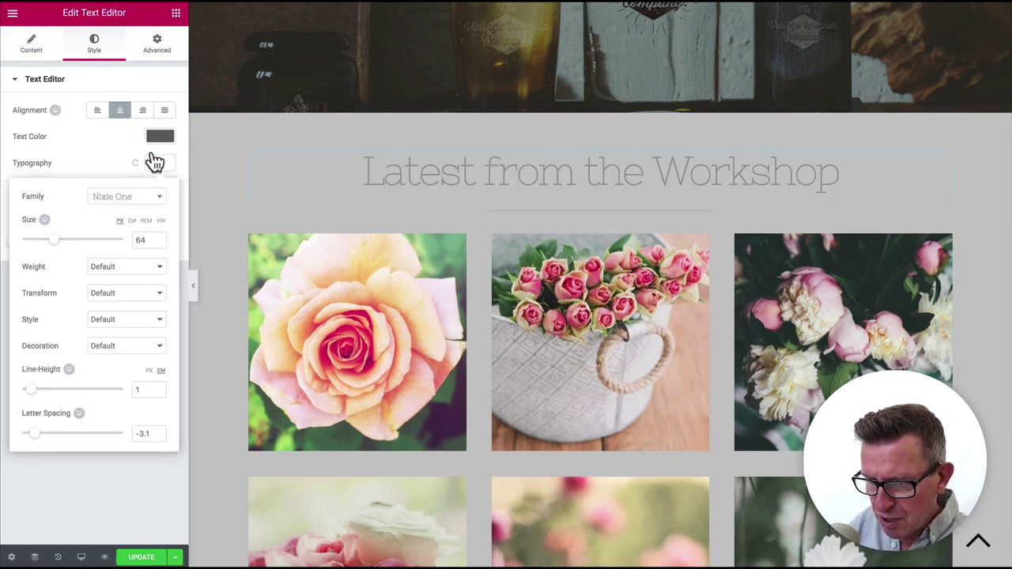
{"action": "left_click", "coordinate": [128, 205]}
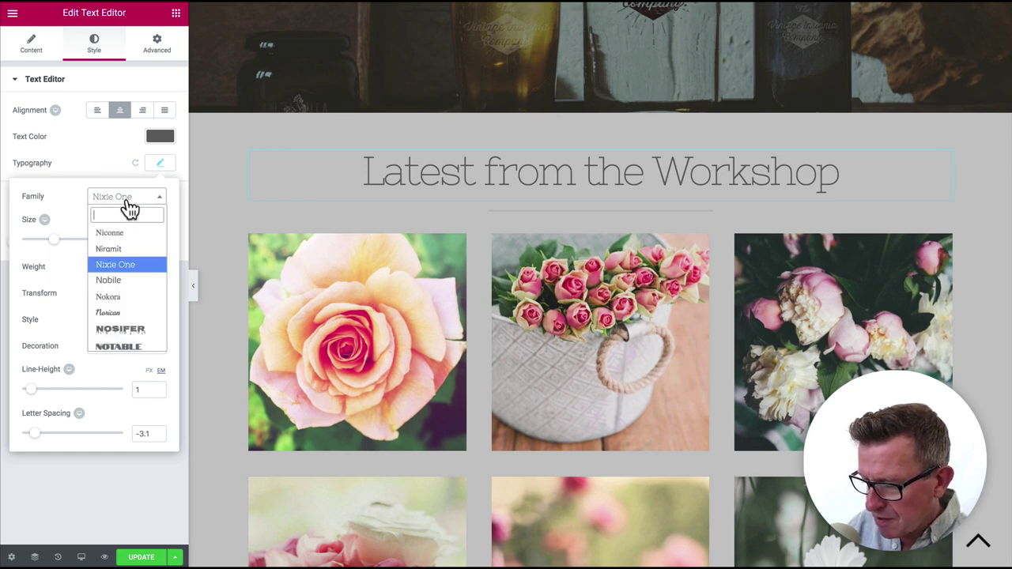
{"action": "type", "text": "peti"}
{"action": "left_click", "coordinate": [115, 255]}
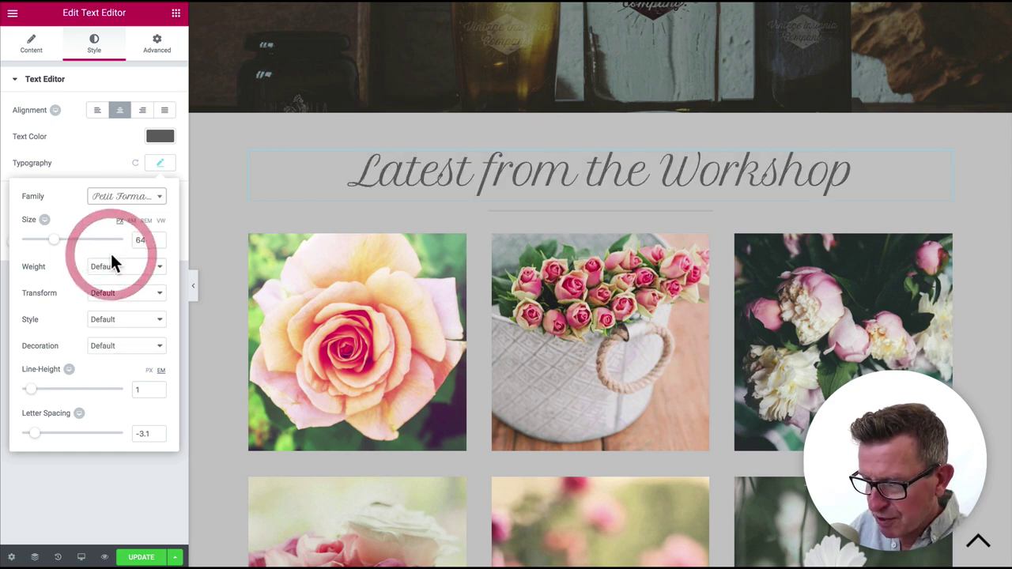
Step: Compare the gallery heading with _Norman_Mockup.png in Preview and set its text color in the page editor to #444444
{"action": "key", "text": "super+Tab"}
{"action": "scroll", "coordinate": [453, 333], "scroll_direction": "down", "scroll_amount": 3}
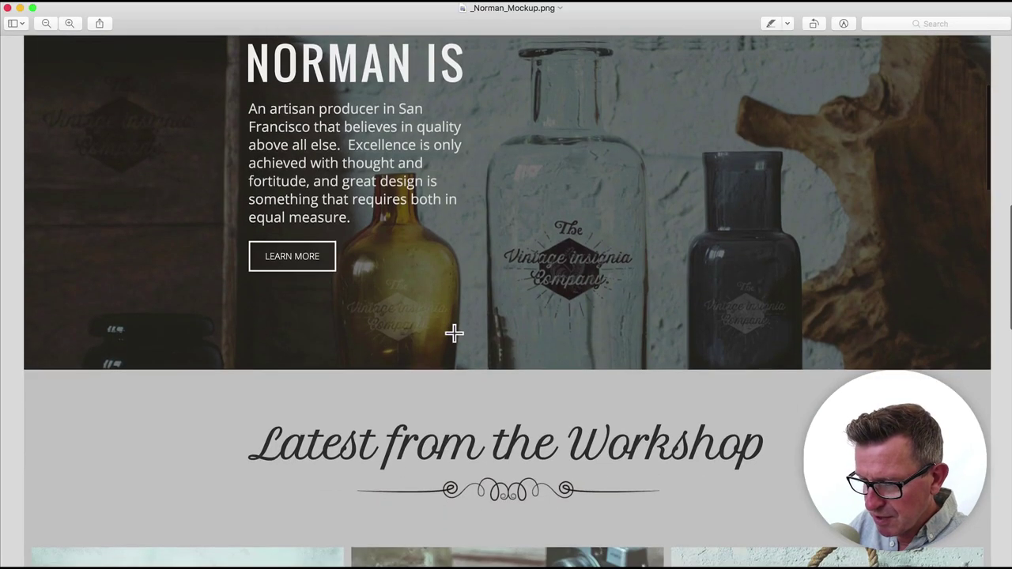
{"action": "key", "text": "super+Tab"}
{"action": "left_click", "coordinate": [576, 177]}
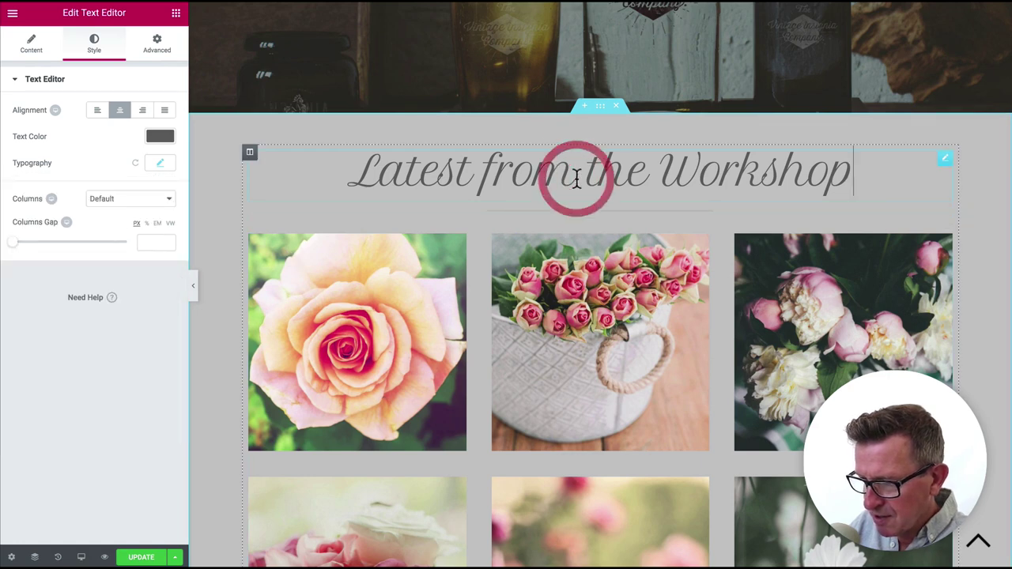
{"action": "left_click", "coordinate": [160, 136]}
{"action": "mouse_move", "coordinate": [14, 228]}
{"action": "left_mouse_down"}
{"action": "mouse_move", "coordinate": [11, 211]}
{"action": "mouse_move", "coordinate": [14, 237]}
{"action": "left_mouse_up"}
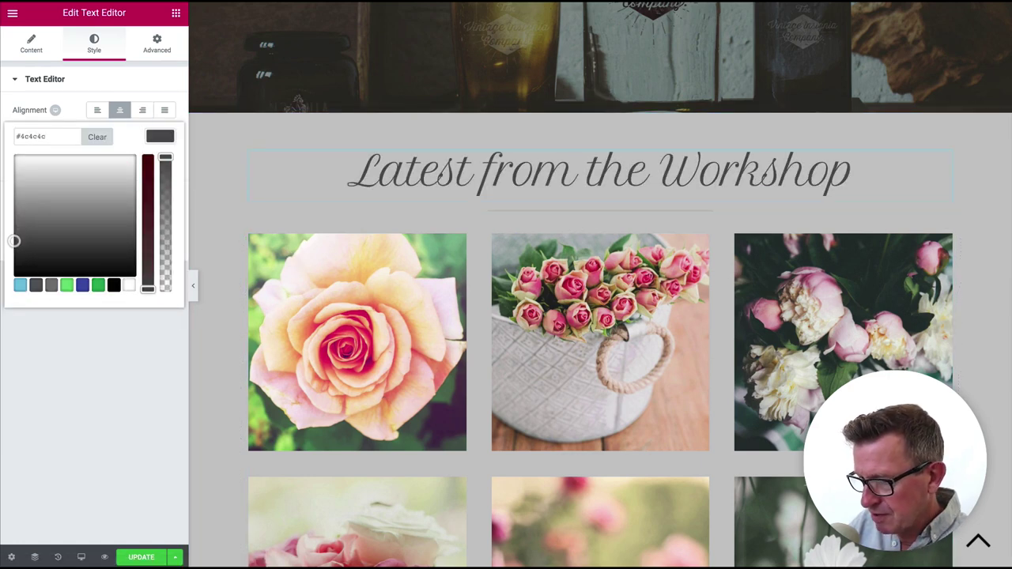
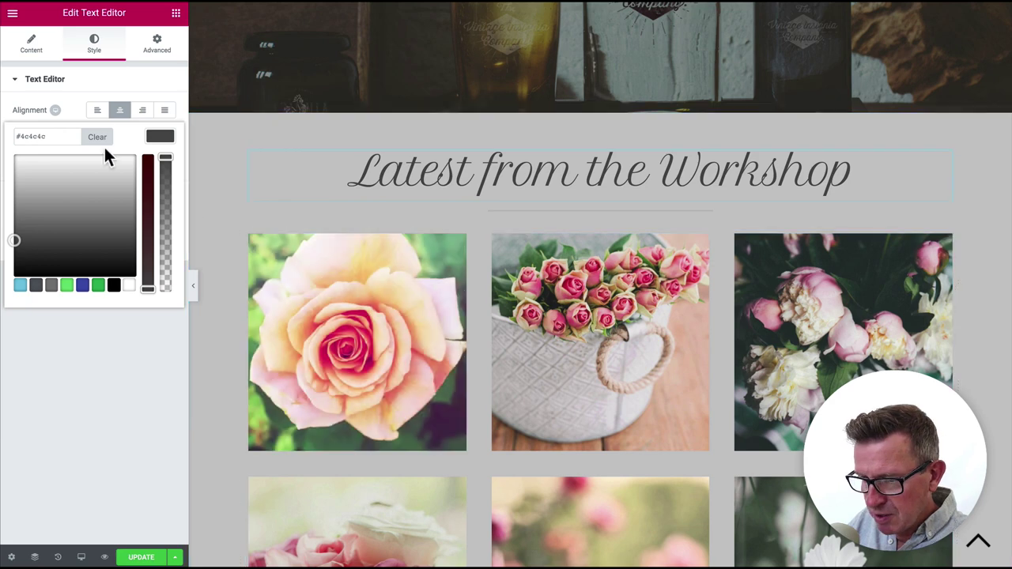
{"action": "double_click", "coordinate": [32, 136]}
{"action": "type", "text": "#444444"}
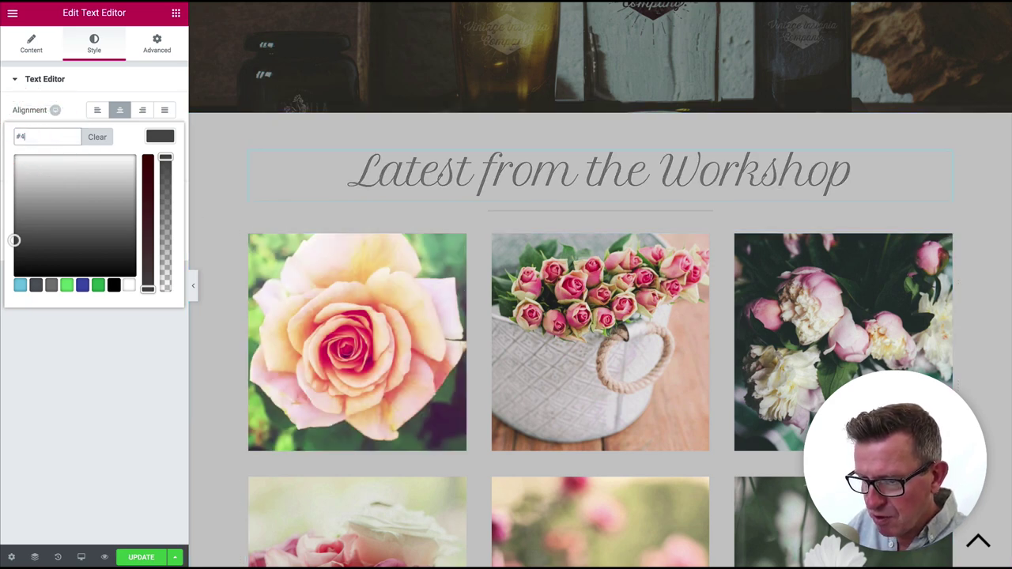
{"action": "left_click", "coordinate": [138, 396]}
{"action": "key", "text": "super+Tab"}
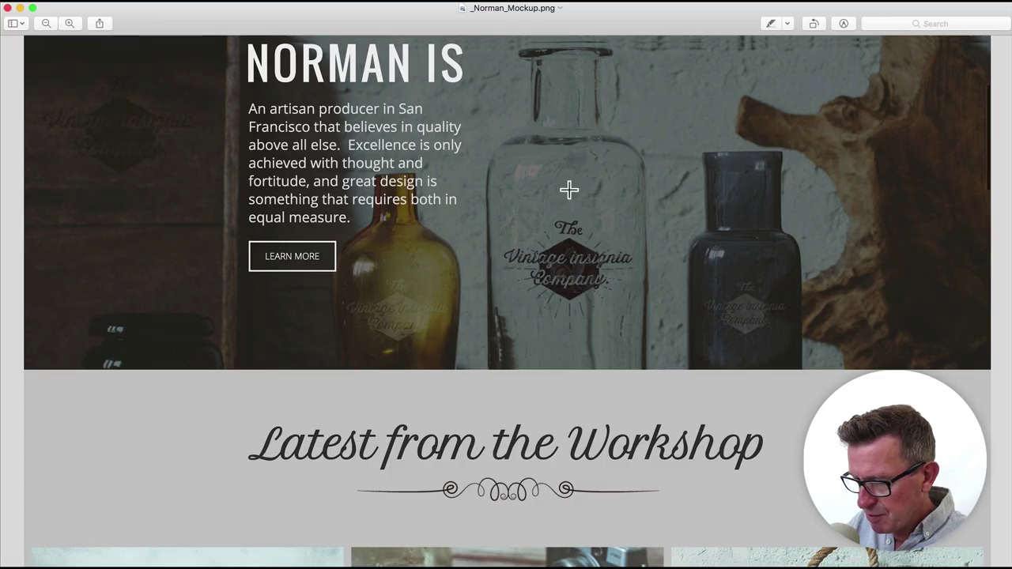
{"action": "key", "text": "super+Tab"}
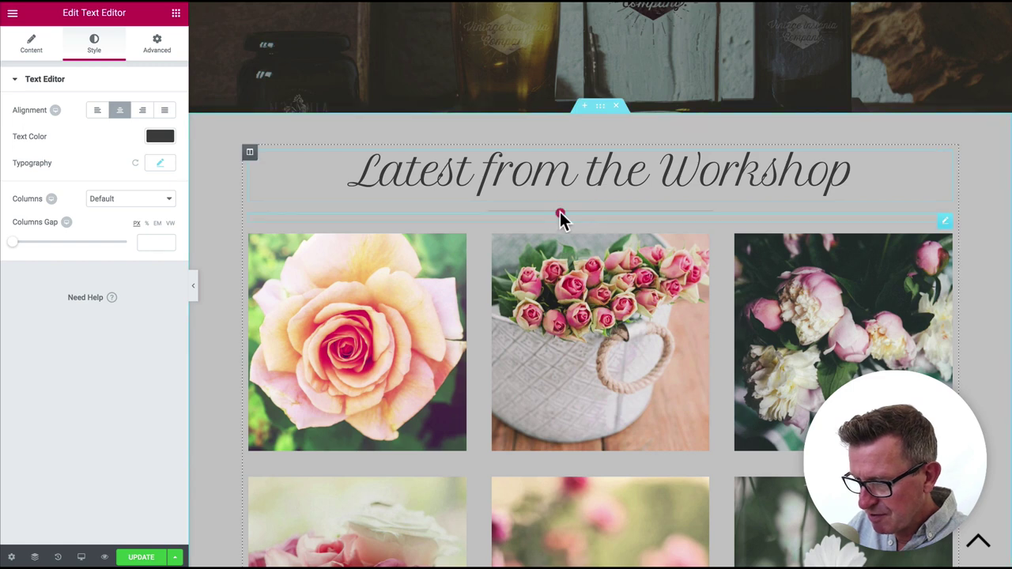
Step: Delete the thin divider line below the "Latest from the Workshop" heading
{"action": "left_click", "coordinate": [560, 212]}
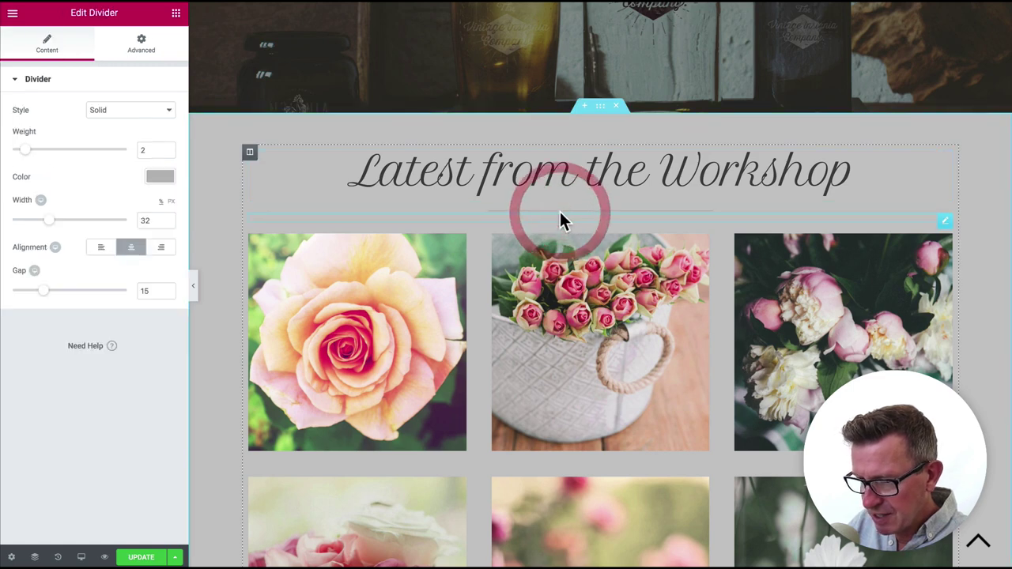
{"action": "right_click", "coordinate": [946, 225]}
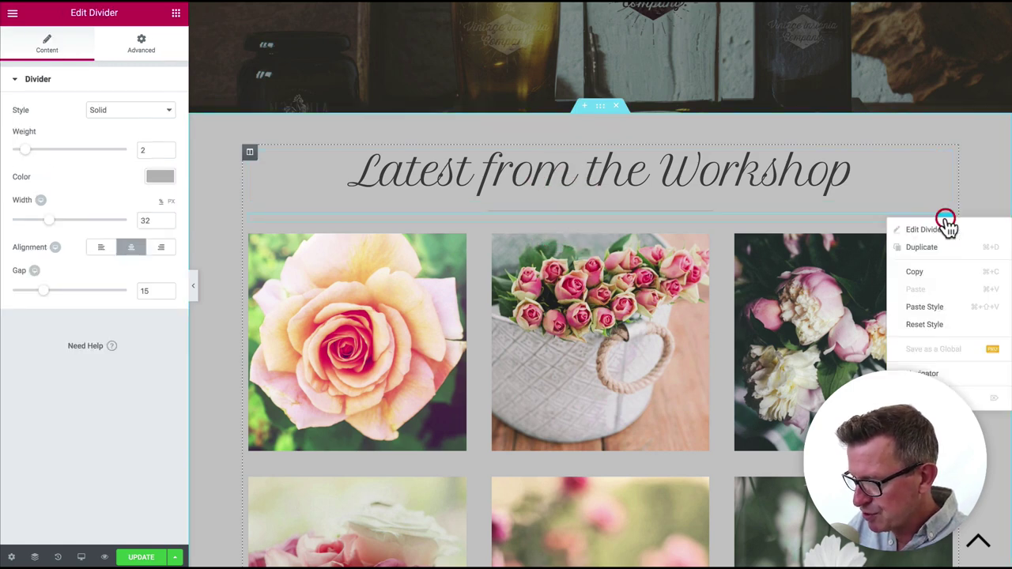
{"action": "left_click", "coordinate": [930, 272]}
Step: Copy the scroll ornament below "Hand Crafted in the Heart of San Francisco" and paste it into the gallery section
{"action": "scroll", "coordinate": [698, 170], "scroll_direction": "up", "scroll_amount": 5}
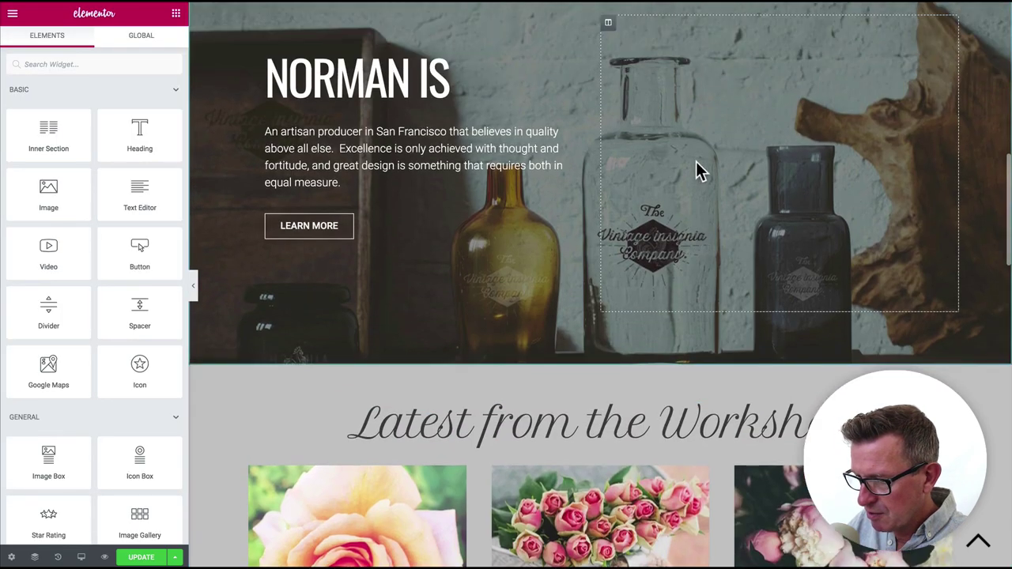
{"action": "scroll", "coordinate": [698, 170], "scroll_direction": "up", "scroll_amount": 3}
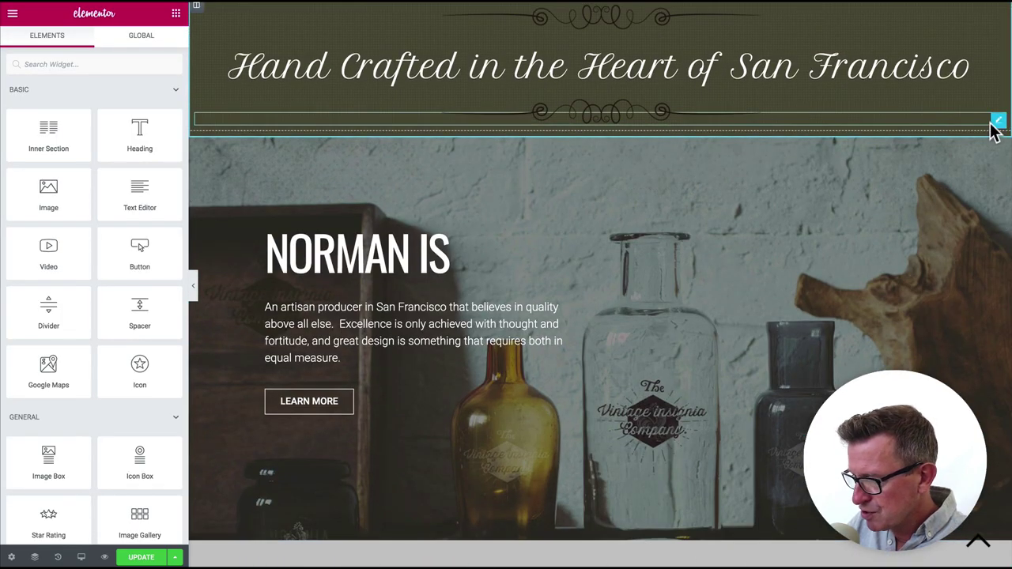
{"action": "right_click", "coordinate": [998, 131]}
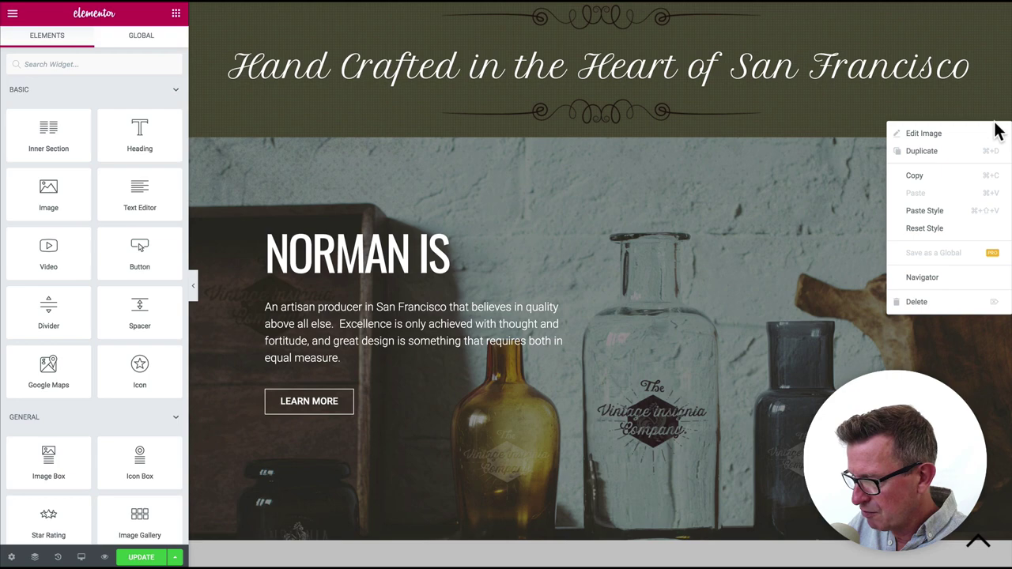
{"action": "left_click", "coordinate": [933, 177]}
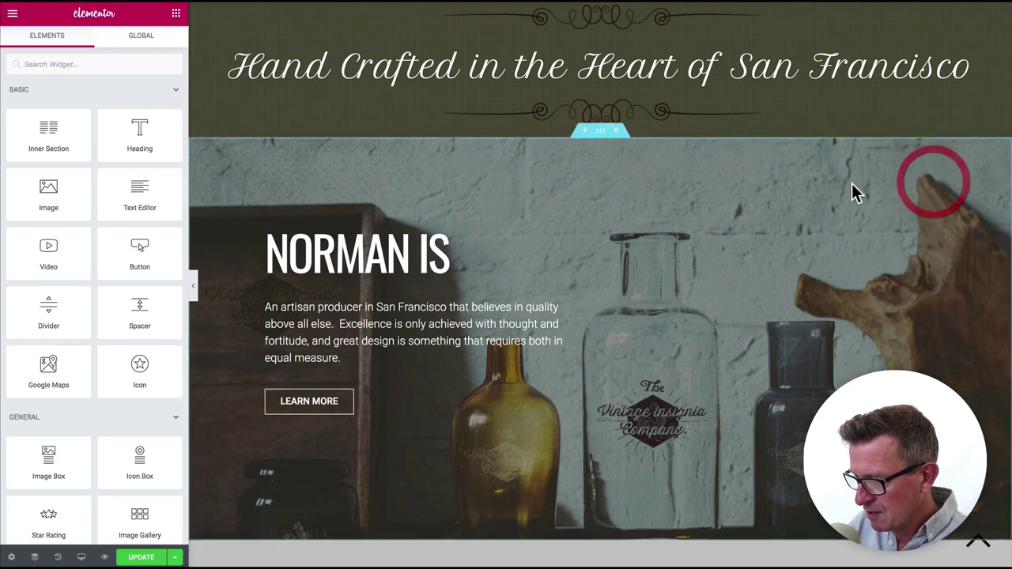
{"action": "scroll", "coordinate": [854, 192], "scroll_direction": "down", "scroll_amount": 4}
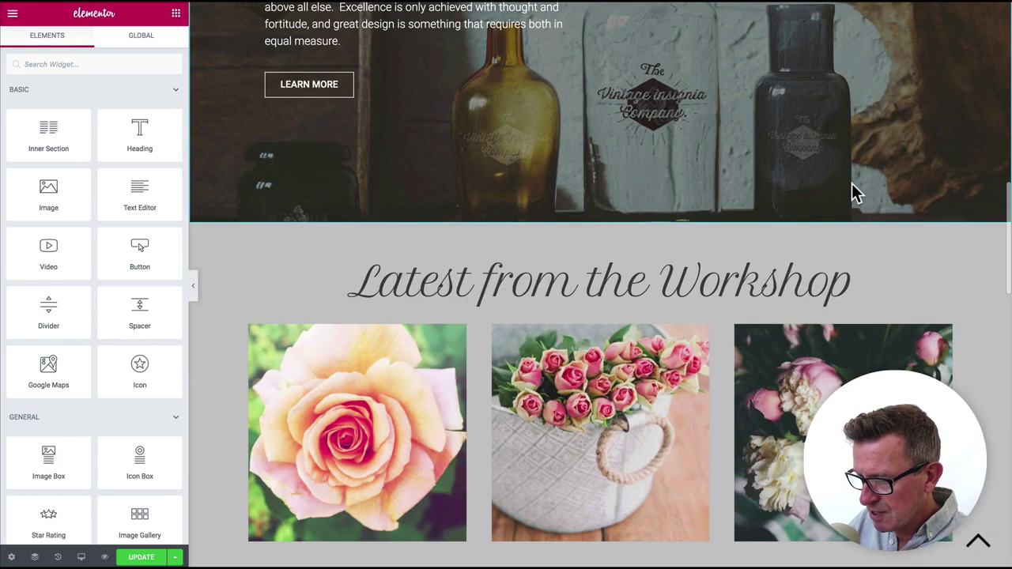
{"action": "right_click", "coordinate": [585, 351]}
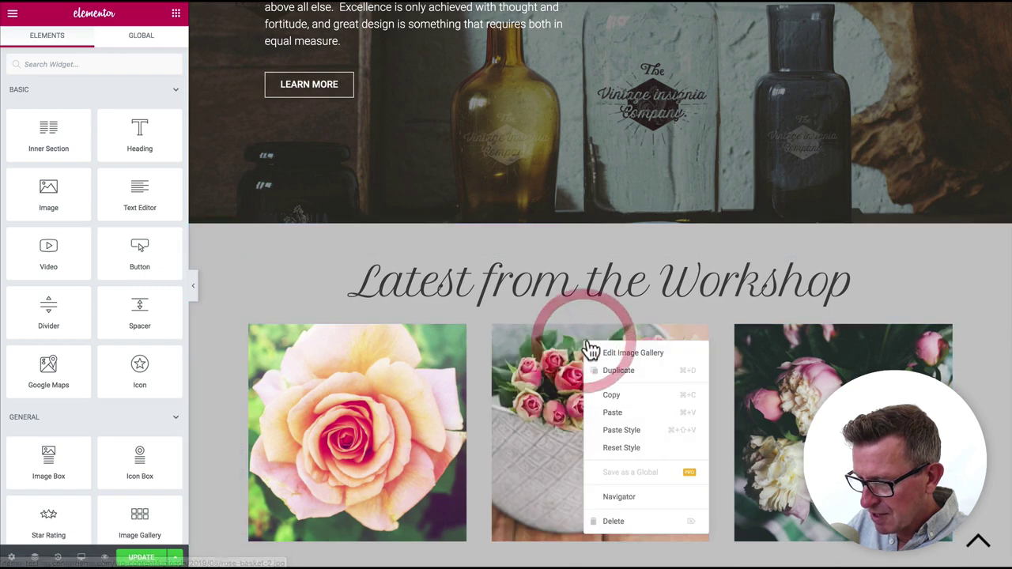
{"action": "left_click", "coordinate": [614, 413]}
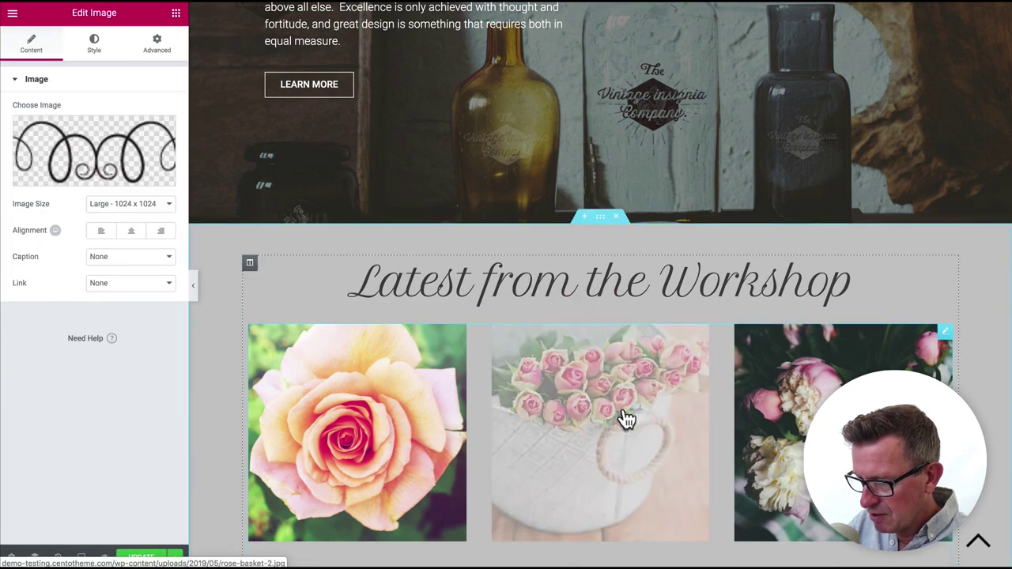
Step: Move the pasted ornament from below the gallery to between the heading and the photos, and compare with _Norman_Mockup.png
{"action": "scroll", "coordinate": [625, 419], "scroll_direction": "down", "scroll_amount": 7}
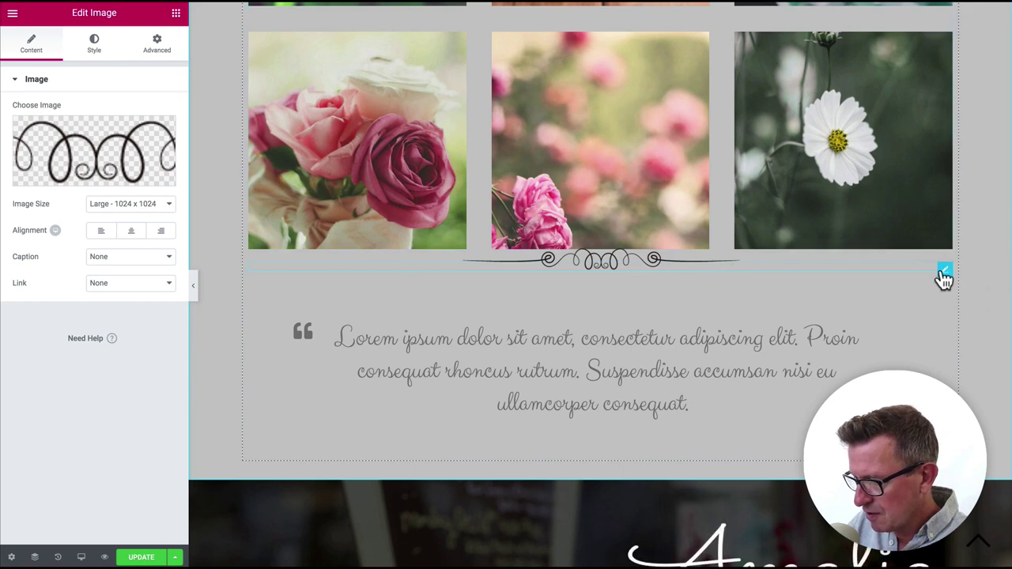
{"action": "left_click_drag", "start_coordinate": [886, 170], "coordinate": [600, 75]}
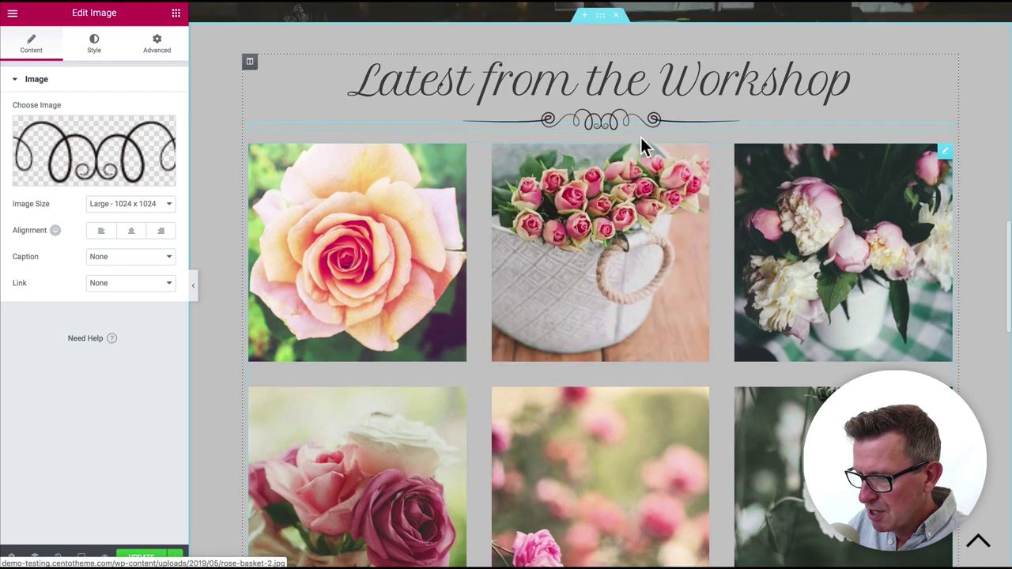
{"action": "scroll", "coordinate": [652, 150], "scroll_direction": "up", "scroll_amount": 1}
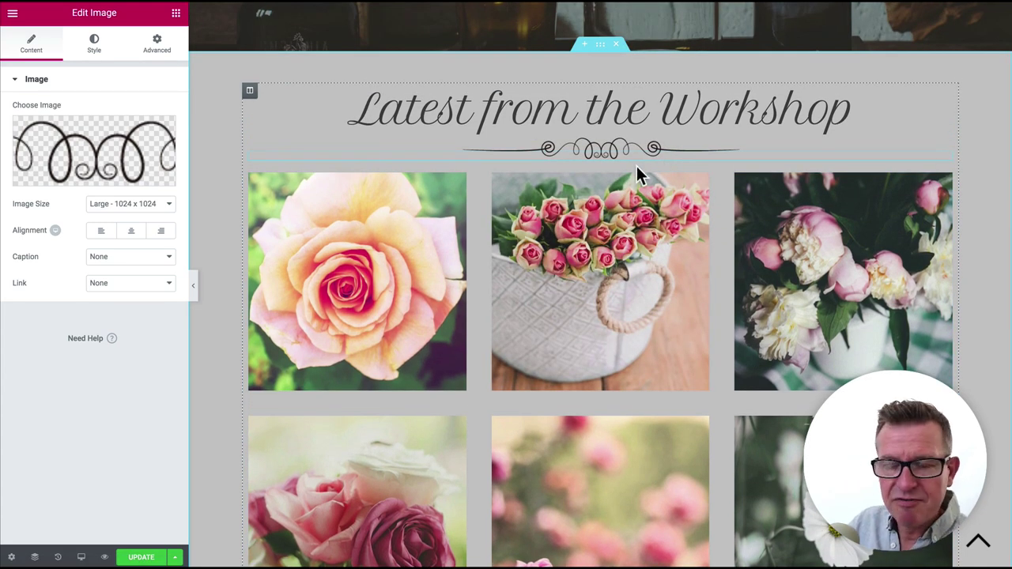
{"action": "scroll", "coordinate": [641, 181], "scroll_direction": "up", "scroll_amount": 1}
{"action": "key", "text": "super+Tab"}
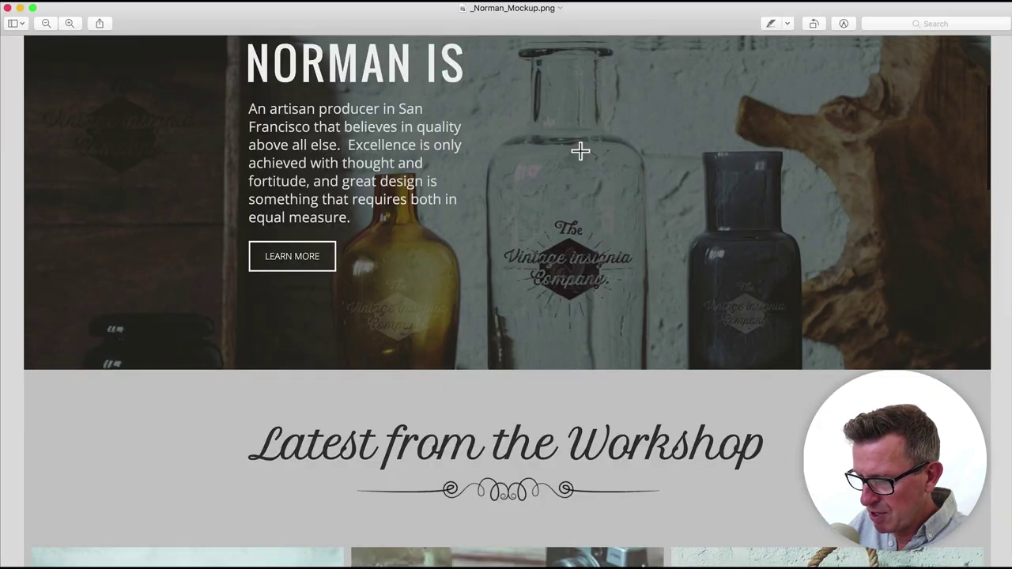
{"action": "key", "text": "super+Tab"}
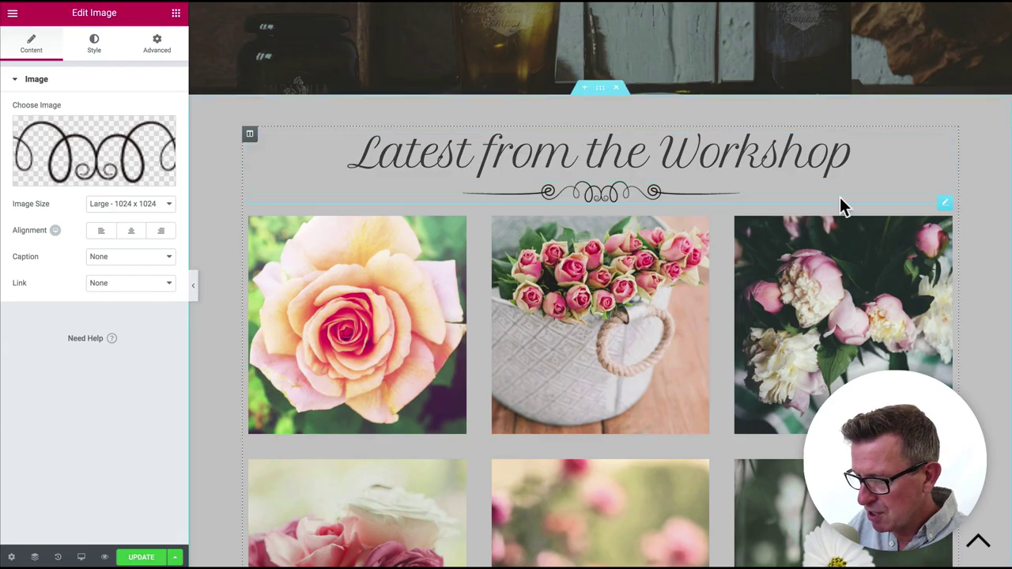
Step: Set the top margin of the ornament under the gallery heading to -20 px
{"action": "left_click", "coordinate": [946, 206]}
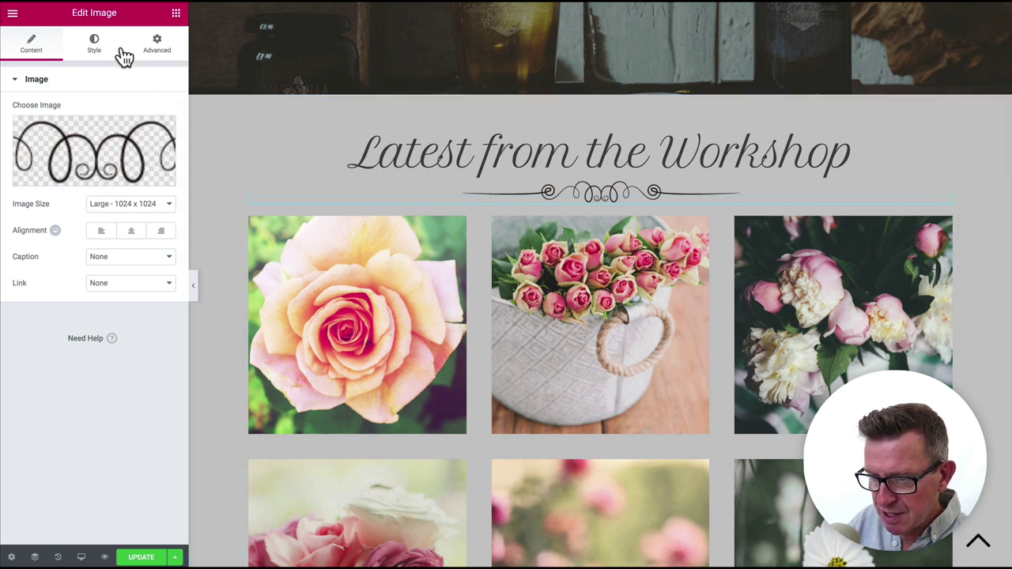
{"action": "left_click", "coordinate": [164, 48]}
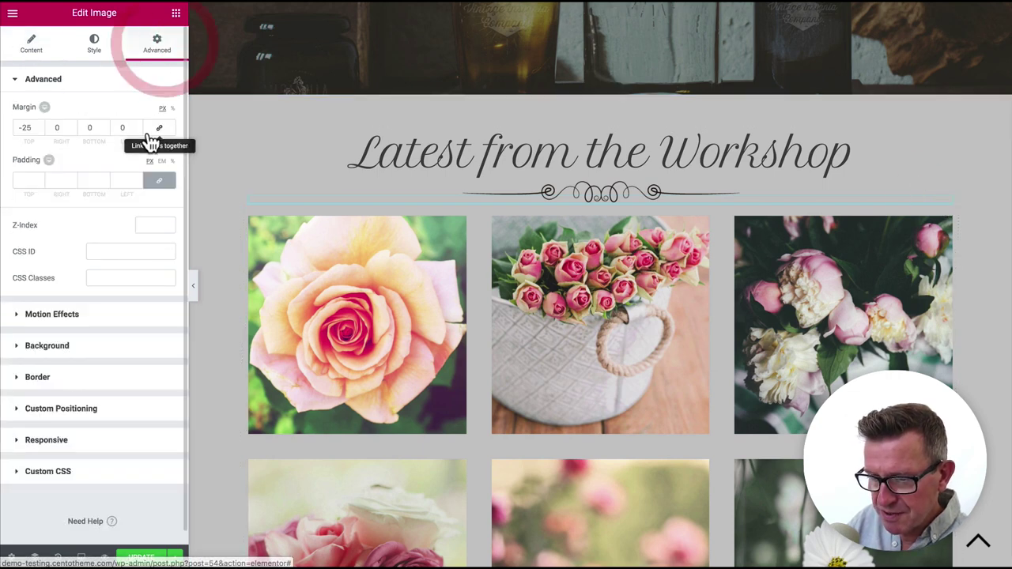
{"action": "left_click", "coordinate": [42, 125]}
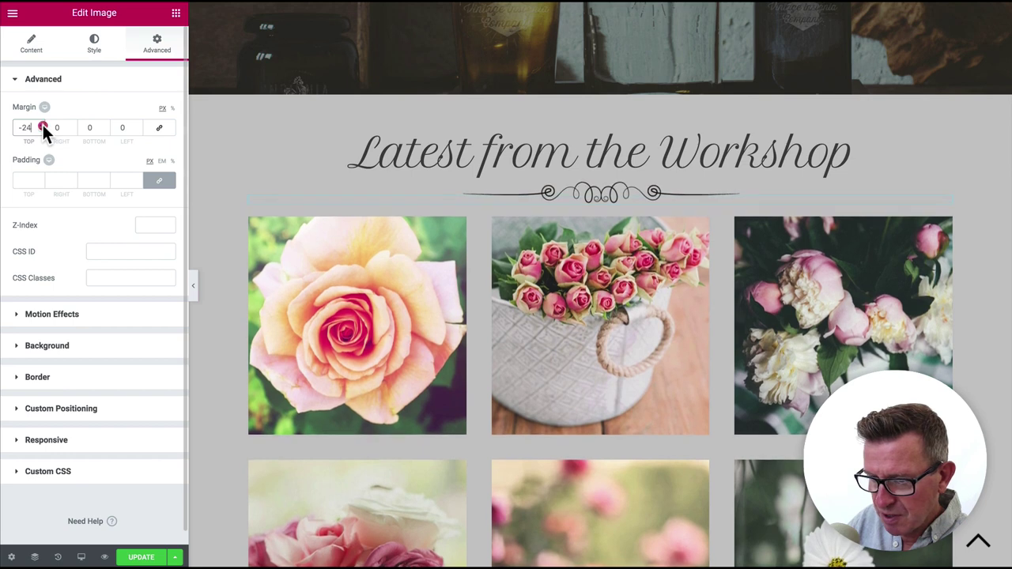
{"action": "left_click", "coordinate": [42, 124]}
{"action": "left_click", "coordinate": [42, 124]}
{"action": "left_click", "coordinate": [42, 124]}
{"action": "left_click", "coordinate": [42, 124]}
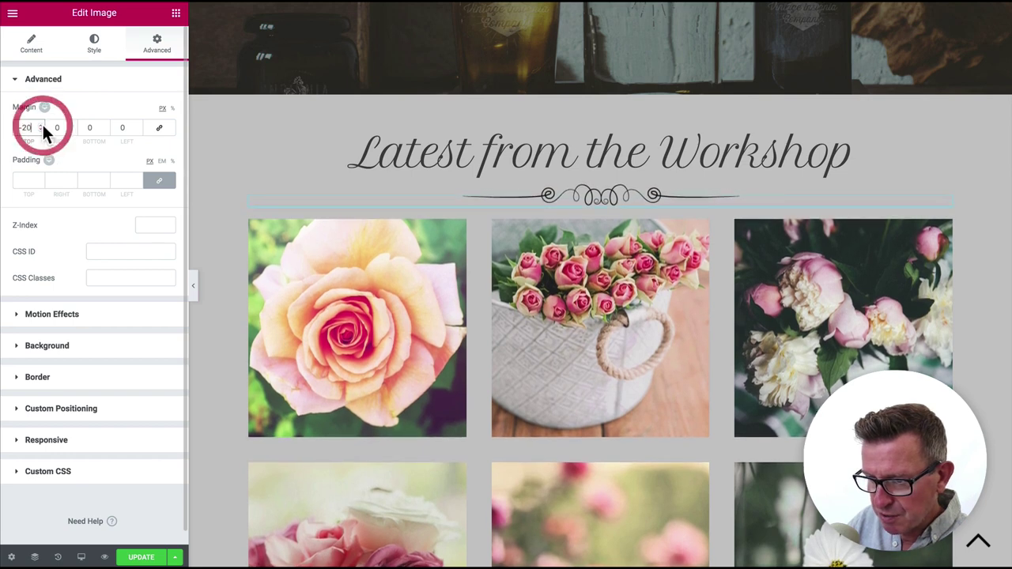
Step: Increase the gallery ornament's bottom margin to about 12 px to add space above the photos
{"action": "left_click", "coordinate": [106, 125]}
{"action": "left_click", "coordinate": [106, 124]}
{"action": "left_click", "coordinate": [106, 125]}
{"action": "left_click", "coordinate": [106, 125]}
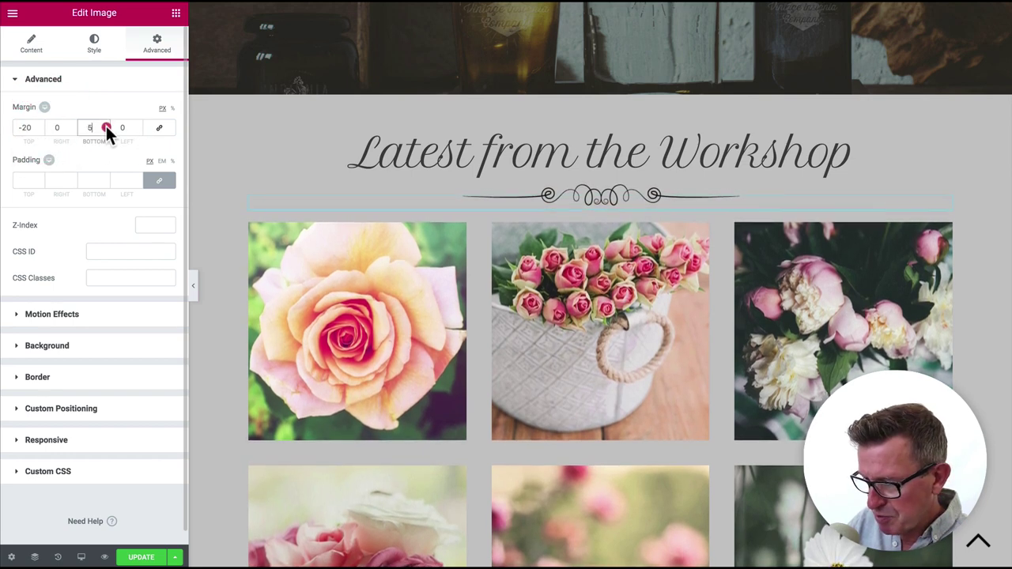
{"action": "left_click", "coordinate": [106, 126]}
{"action": "left_click", "coordinate": [106, 125]}
{"action": "left_click", "coordinate": [106, 126]}
{"action": "left_click", "coordinate": [106, 125]}
{"action": "left_click", "coordinate": [106, 126]}
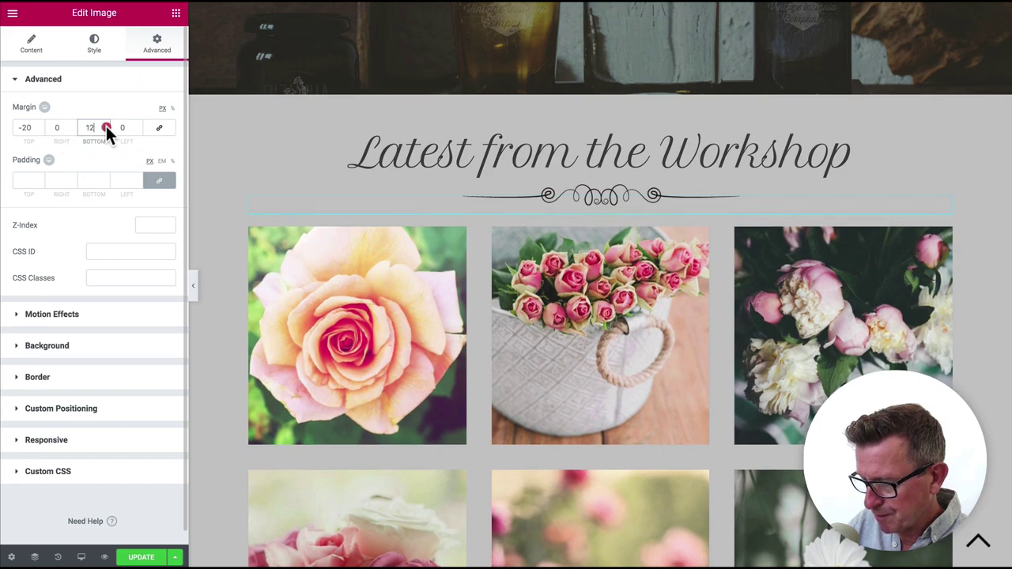
{"action": "left_click", "coordinate": [106, 126]}
Step: Remove all the flower photos from the image gallery and confirm the reset
{"action": "left_click", "coordinate": [943, 235]}
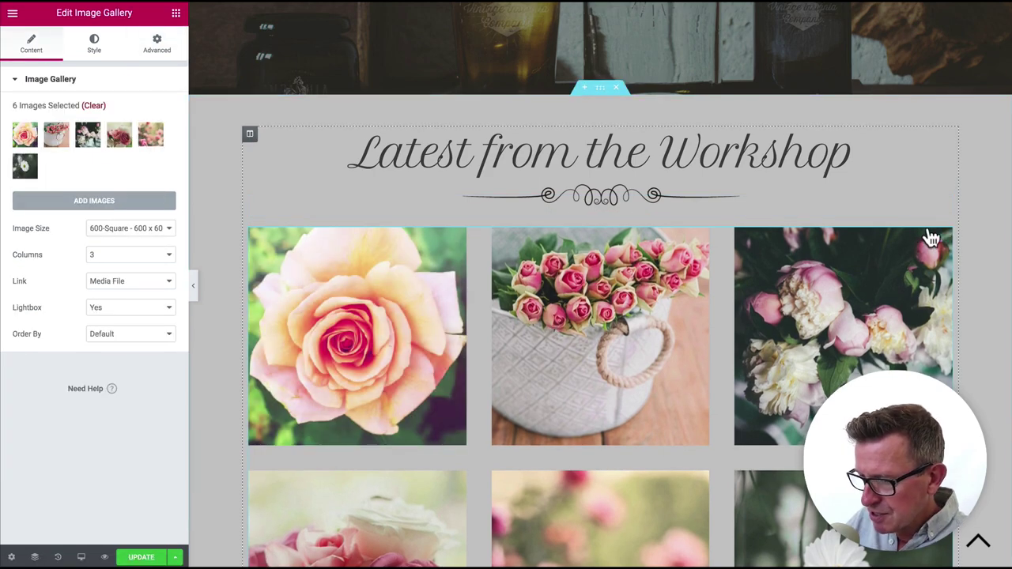
{"action": "left_click", "coordinate": [94, 106]}
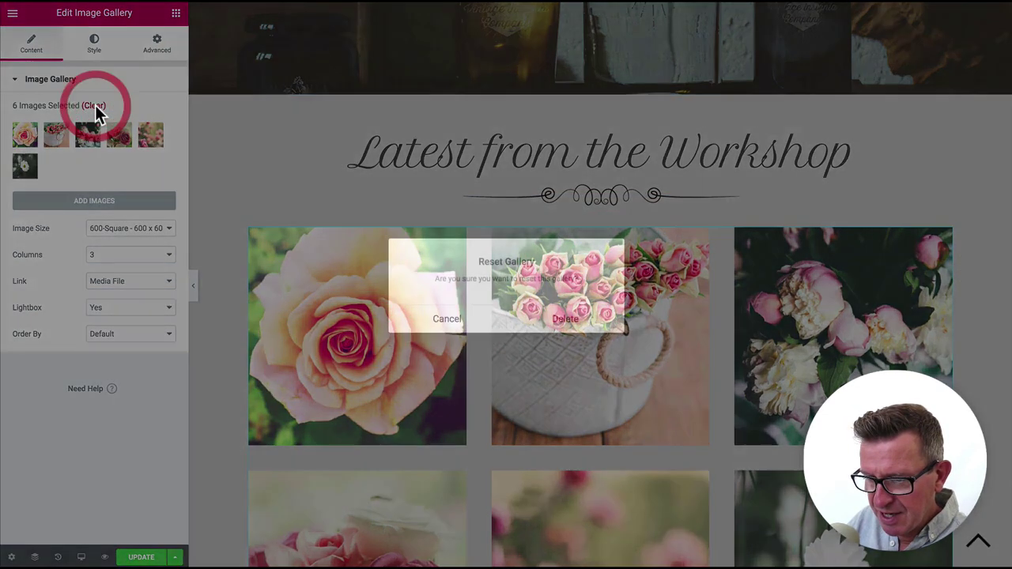
{"action": "left_click", "coordinate": [575, 320]}
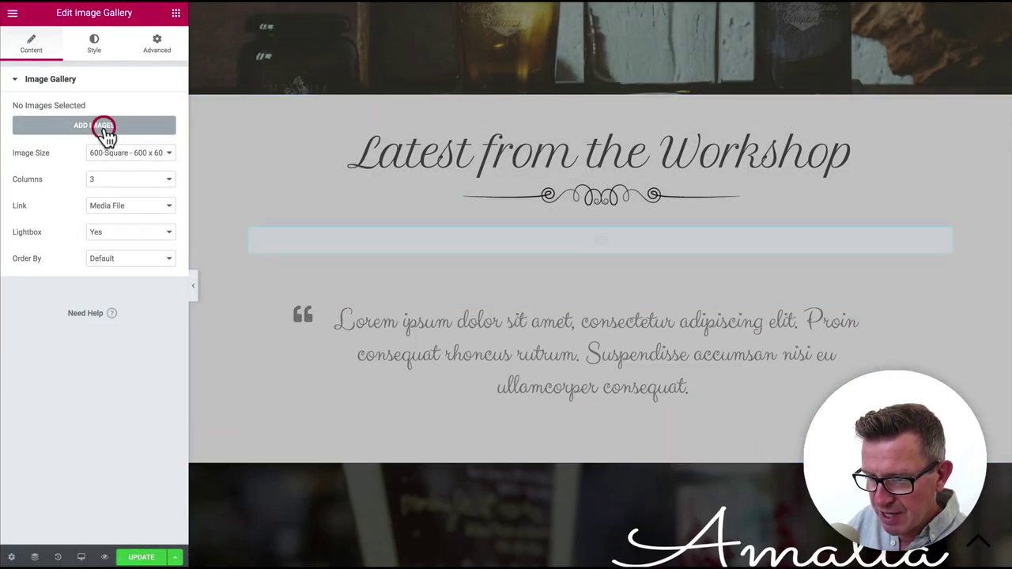
Step: Upload all six product photos from the NORMAN Product Shots folder and create a new gallery from them
{"action": "left_click", "coordinate": [104, 128]}
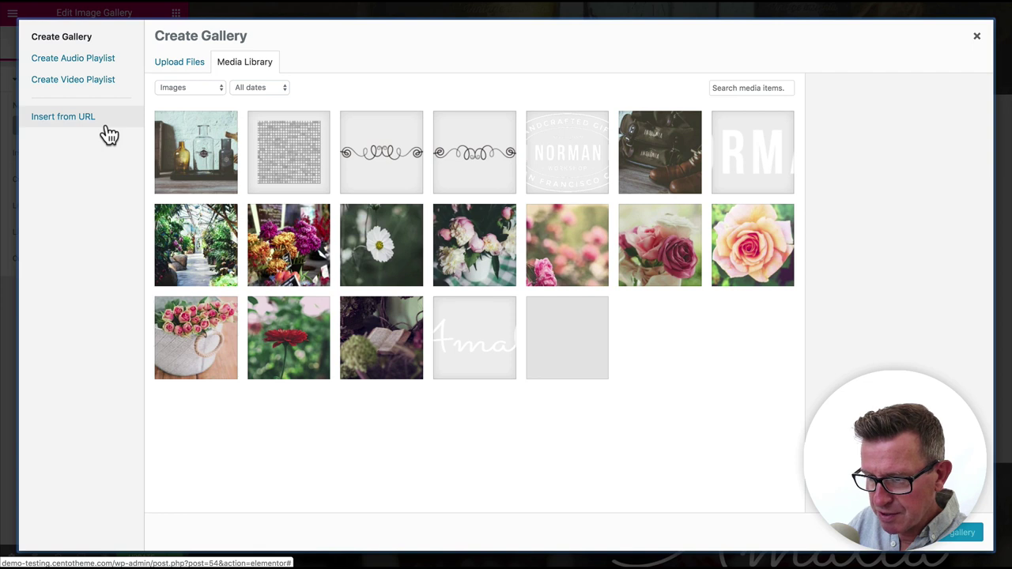
{"action": "left_click", "coordinate": [191, 64]}
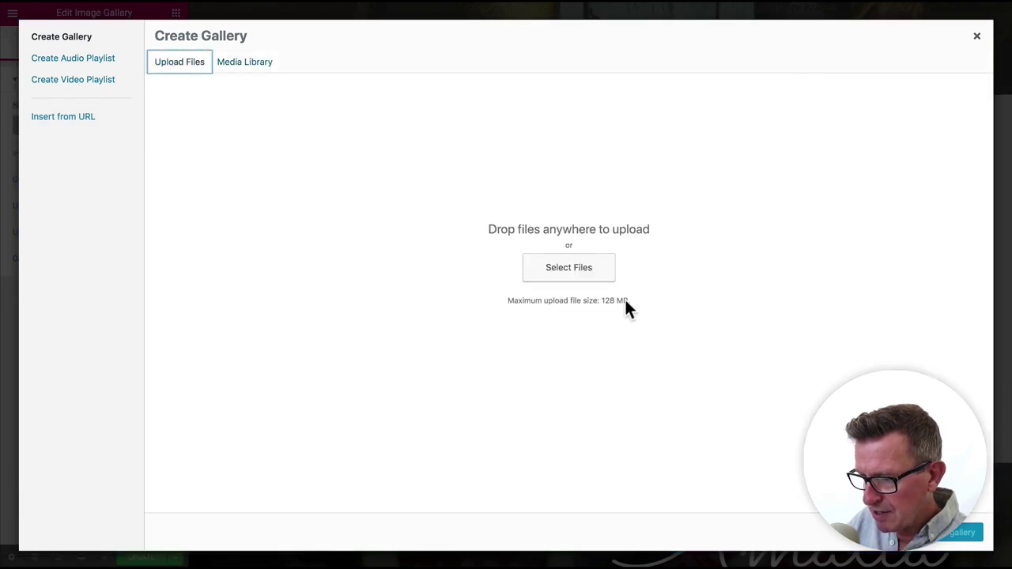
{"action": "left_click", "coordinate": [599, 272]}
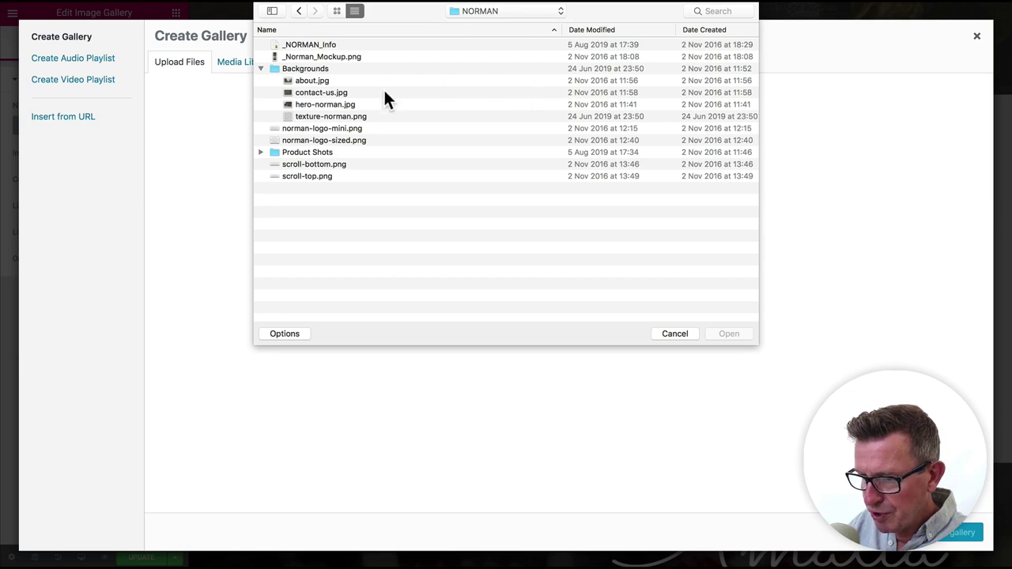
{"action": "double_click", "coordinate": [337, 153]}
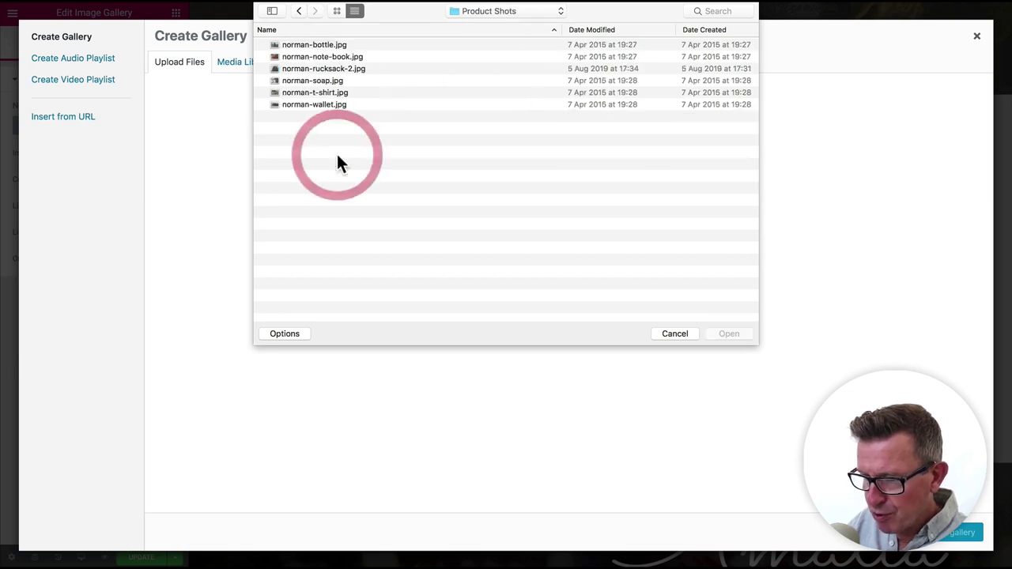
{"action": "left_click", "coordinate": [376, 44]}
{"action": "left_click", "coordinate": [376, 104], "text": "shift"}
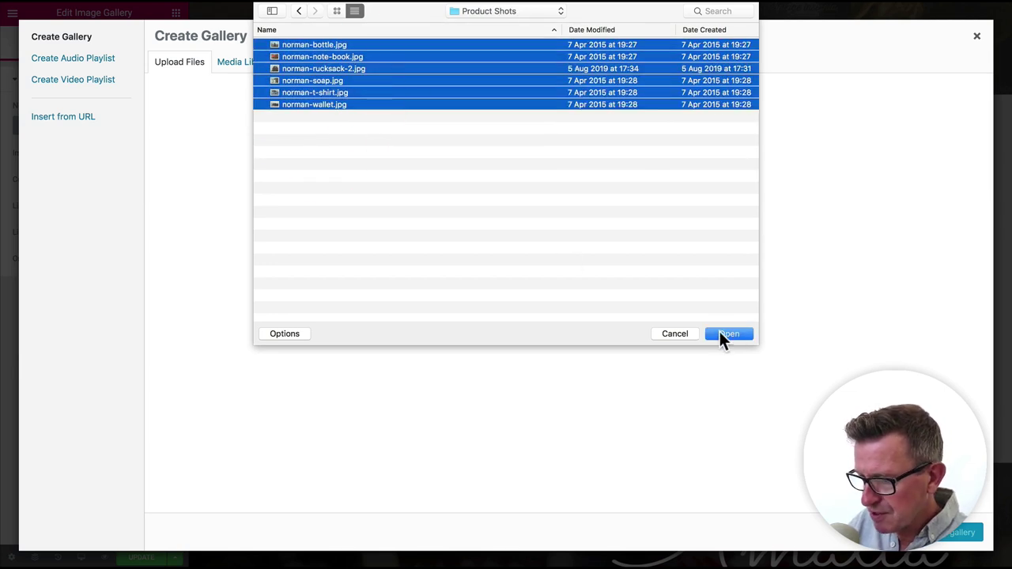
{"action": "left_click", "coordinate": [721, 334]}
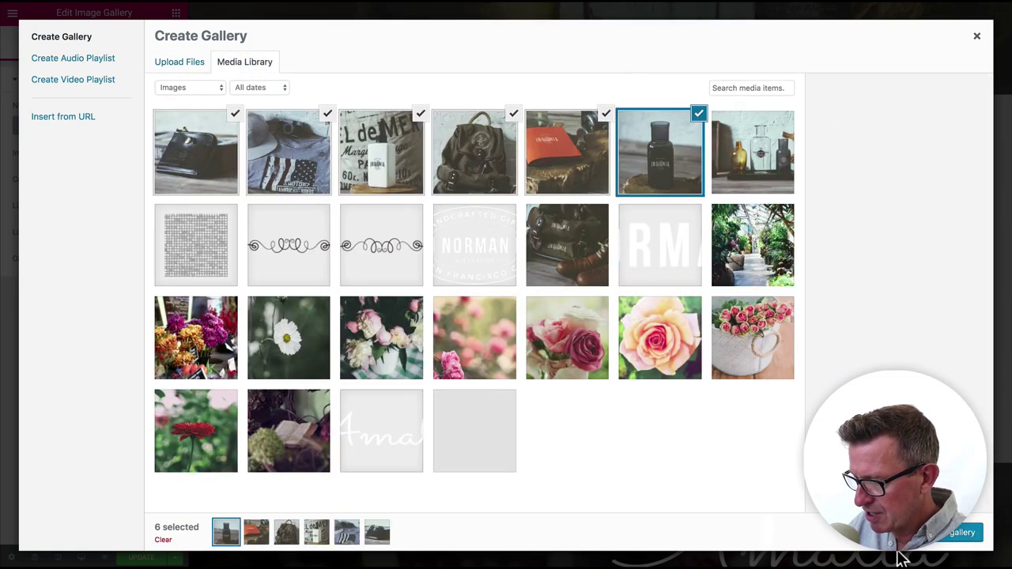
{"action": "left_click", "coordinate": [941, 542]}
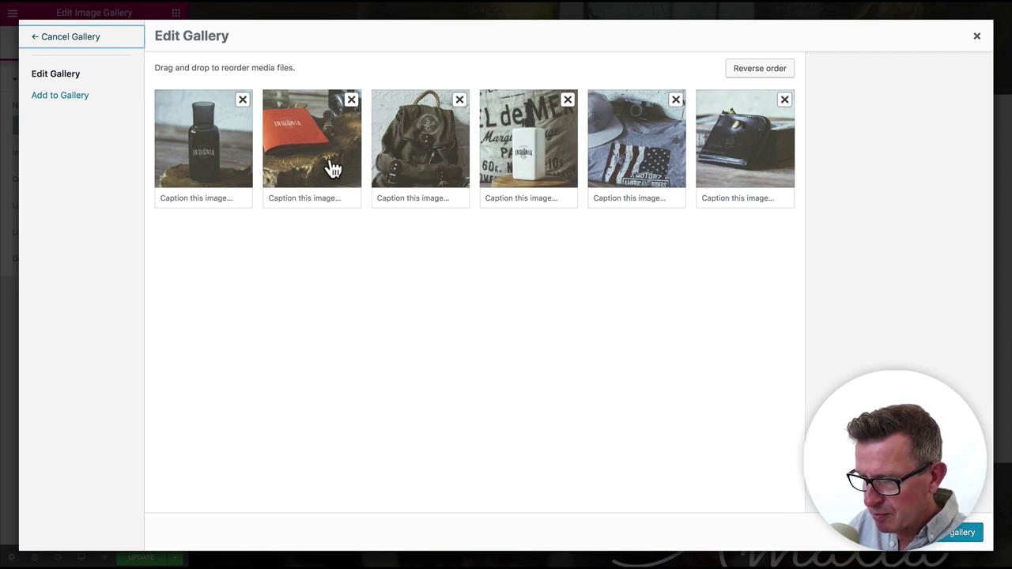
Step: Arrange the gallery as bottle, notebook, soap, T-shirt, rucksack and wallet, and insert it into the page
{"action": "left_click_drag", "start_coordinate": [333, 169], "coordinate": [226, 163]}
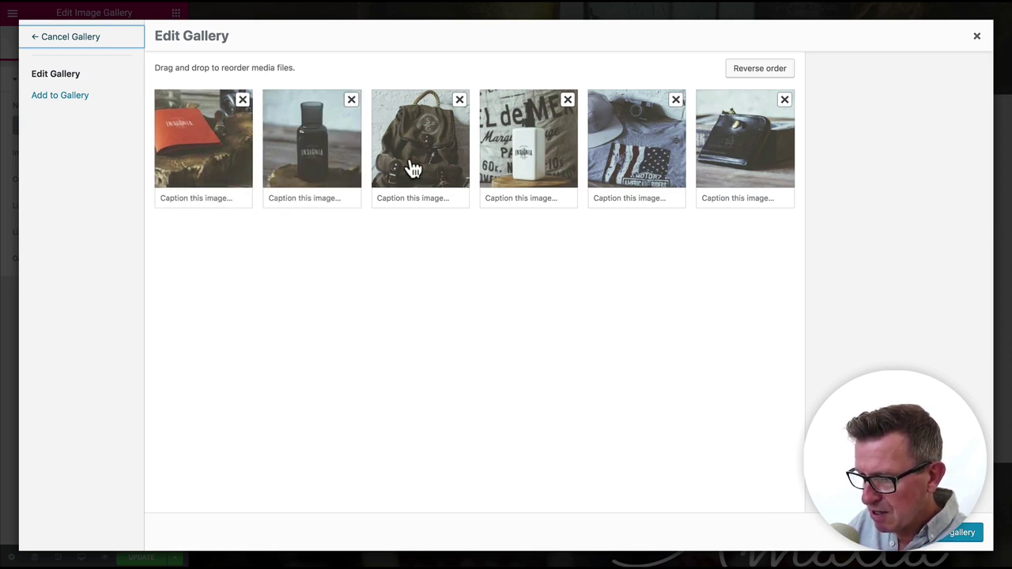
{"action": "left_click_drag", "start_coordinate": [412, 168], "coordinate": [714, 168]}
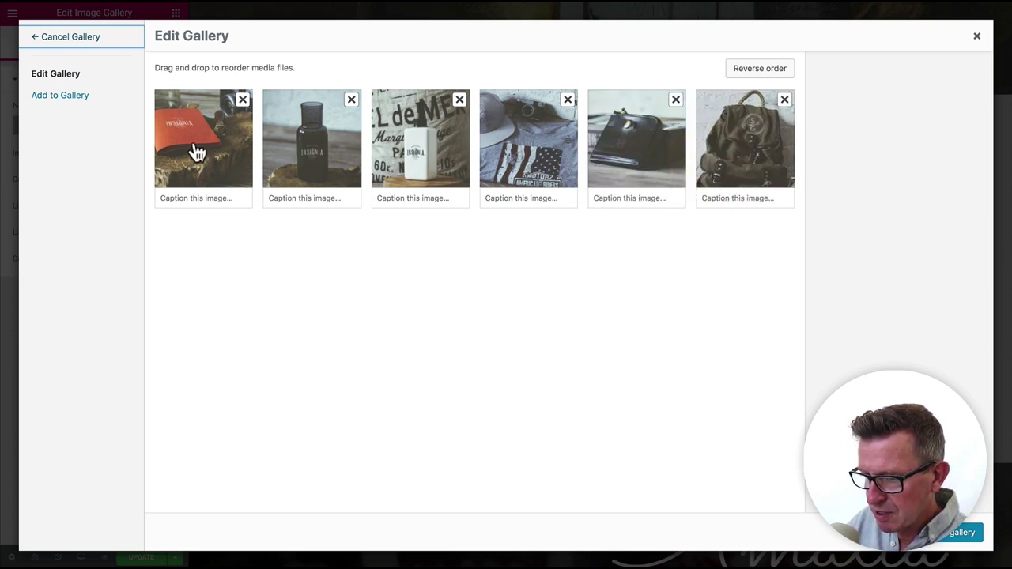
{"action": "left_click_drag", "start_coordinate": [197, 153], "coordinate": [368, 158]}
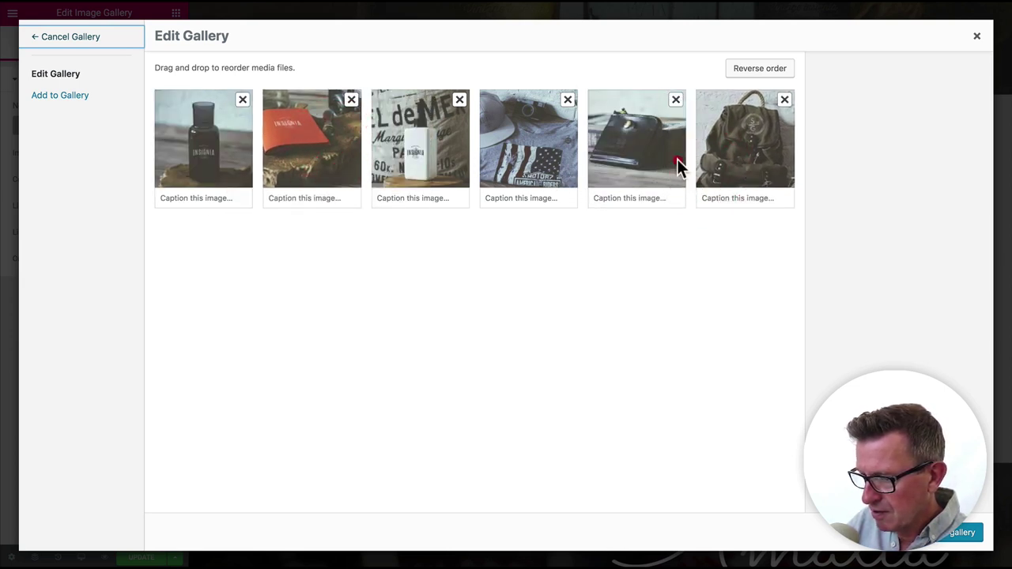
{"action": "left_click_drag", "start_coordinate": [677, 166], "coordinate": [635, 165]}
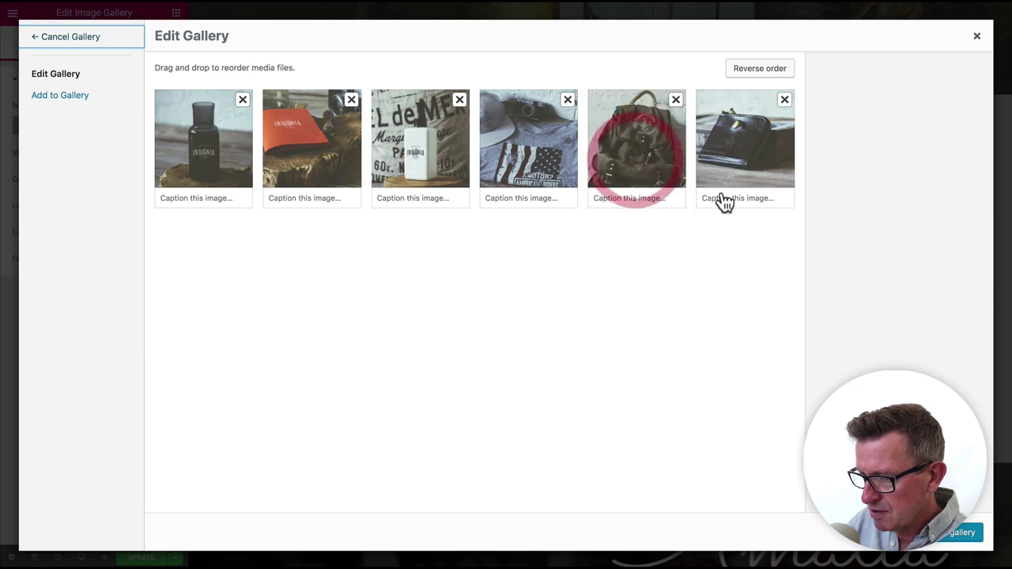
{"action": "left_click", "coordinate": [954, 541]}
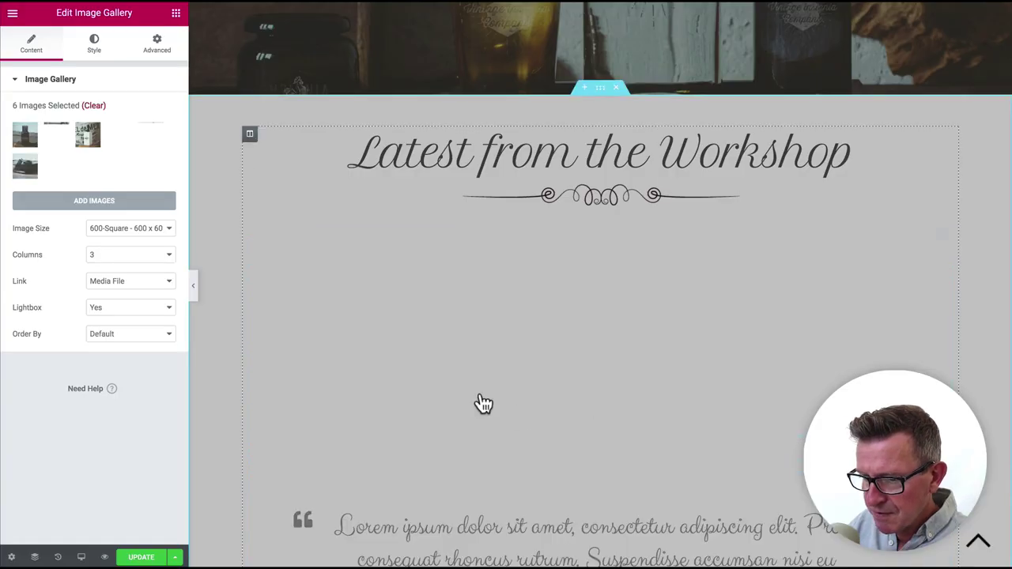
Step: Compare the gallery with _Norman_Mockup.png and set its image size to 16-9 - 768 x 432
{"action": "key", "text": "super+Tab"}
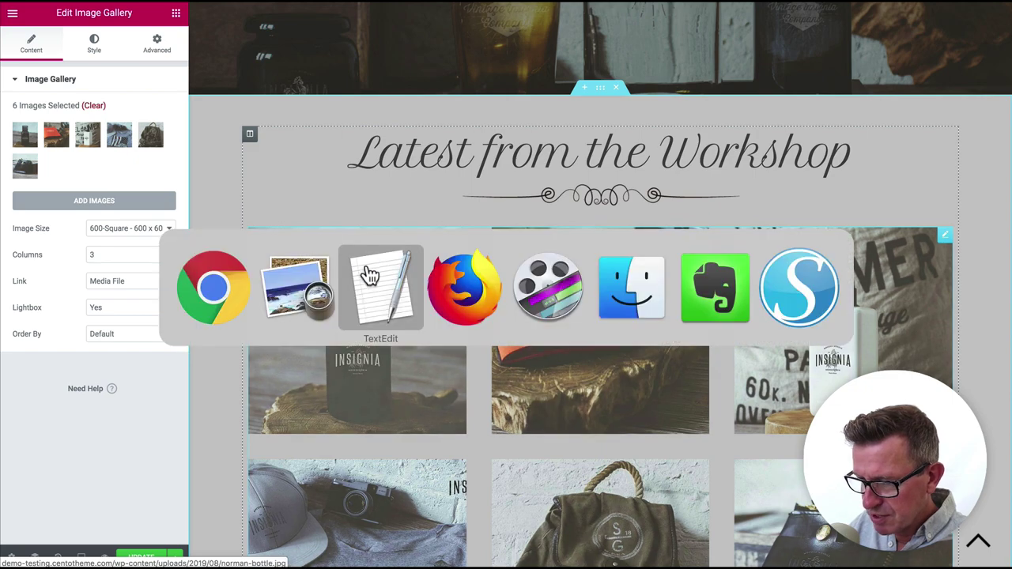
{"action": "left_click", "coordinate": [280, 313]}
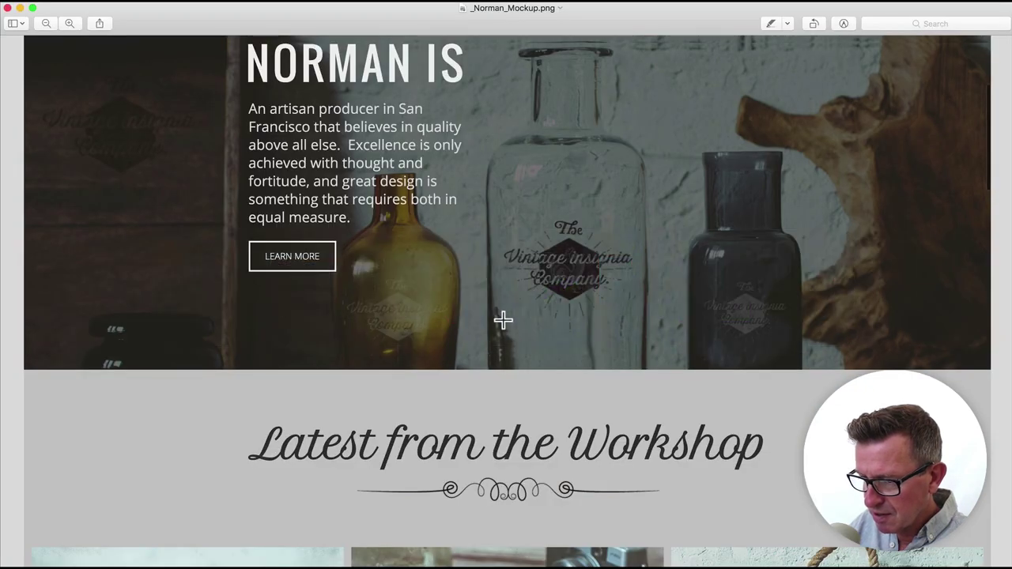
{"action": "scroll", "coordinate": [513, 319], "scroll_direction": "down", "scroll_amount": 8}
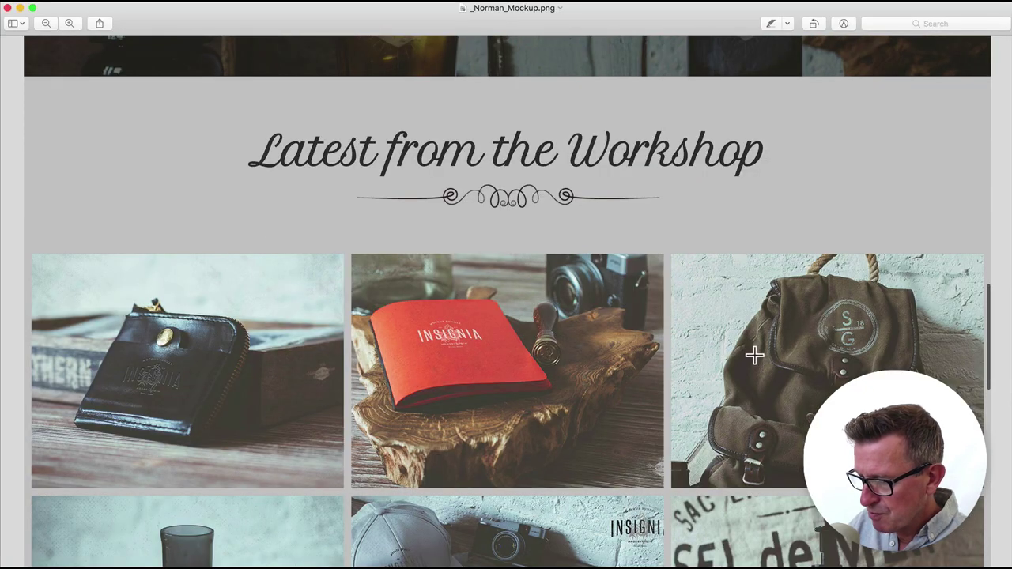
{"action": "key", "text": "super+Tab"}
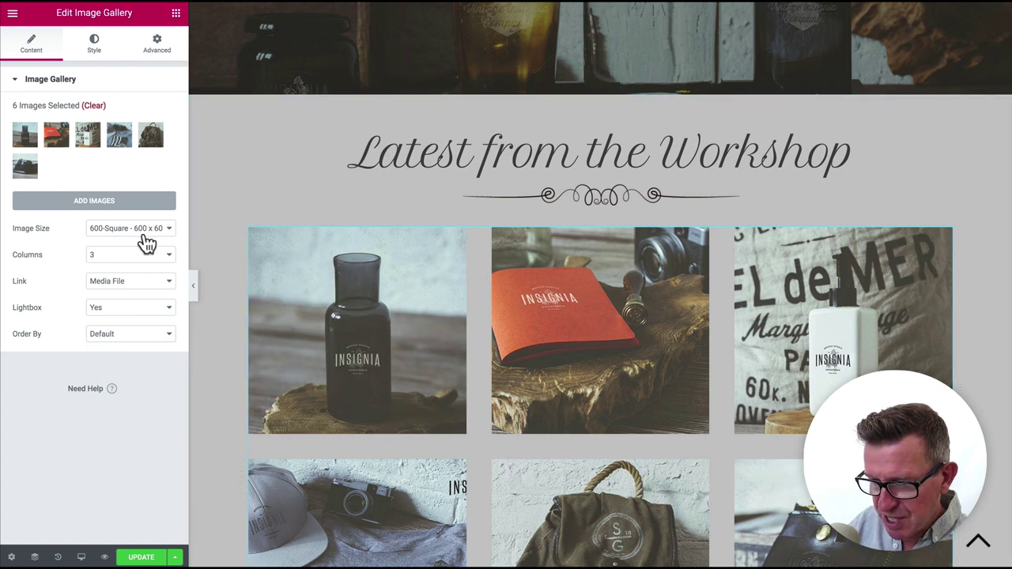
{"action": "left_click", "coordinate": [145, 236]}
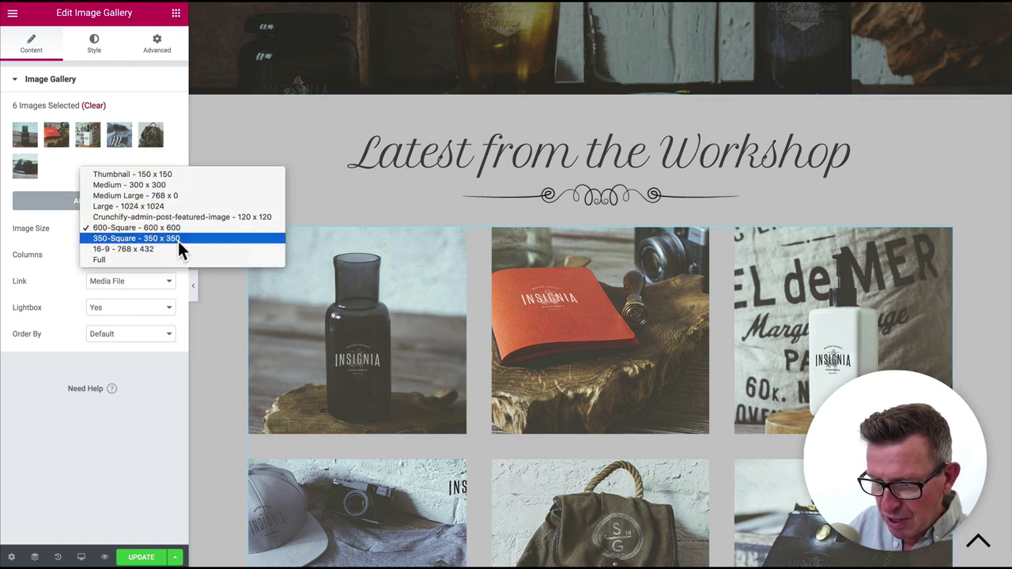
{"action": "left_click", "coordinate": [178, 248]}
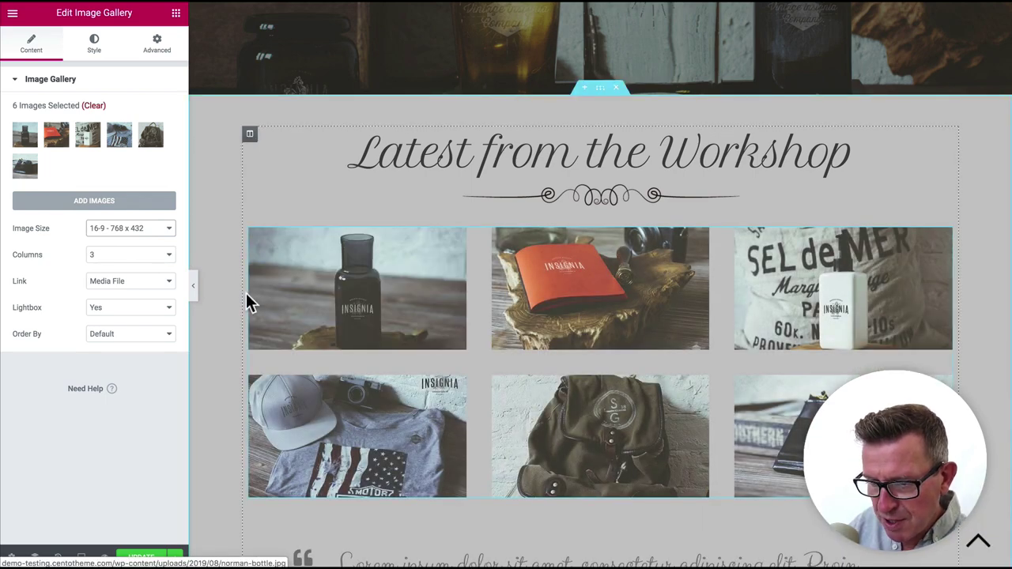
Step: Reduce the custom spacing between the gallery images to 30
{"action": "left_click", "coordinate": [98, 49]}
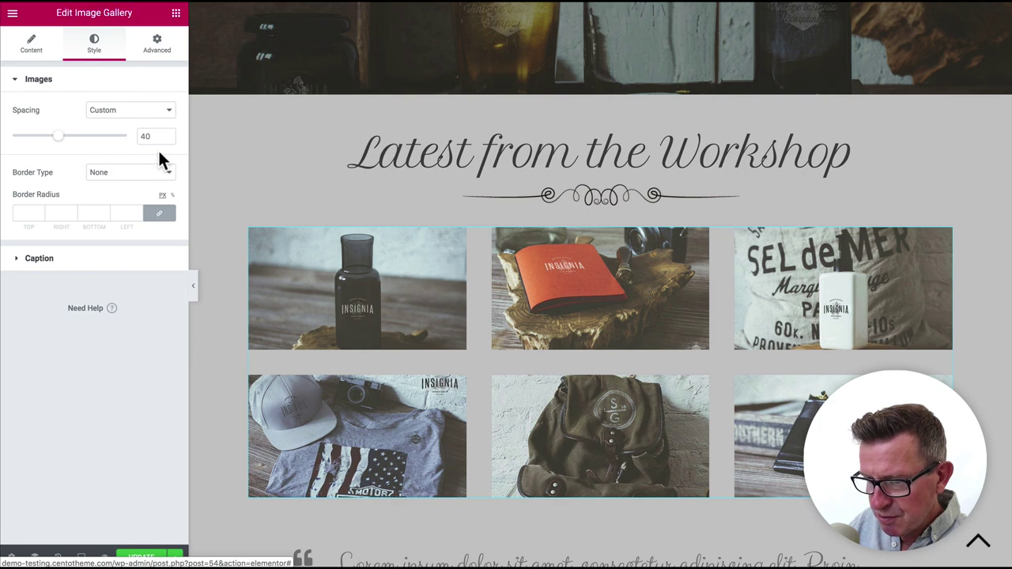
{"action": "left_click_drag", "start_coordinate": [61, 145], "coordinate": [49, 148]}
{"action": "left_click", "coordinate": [49, 148]}
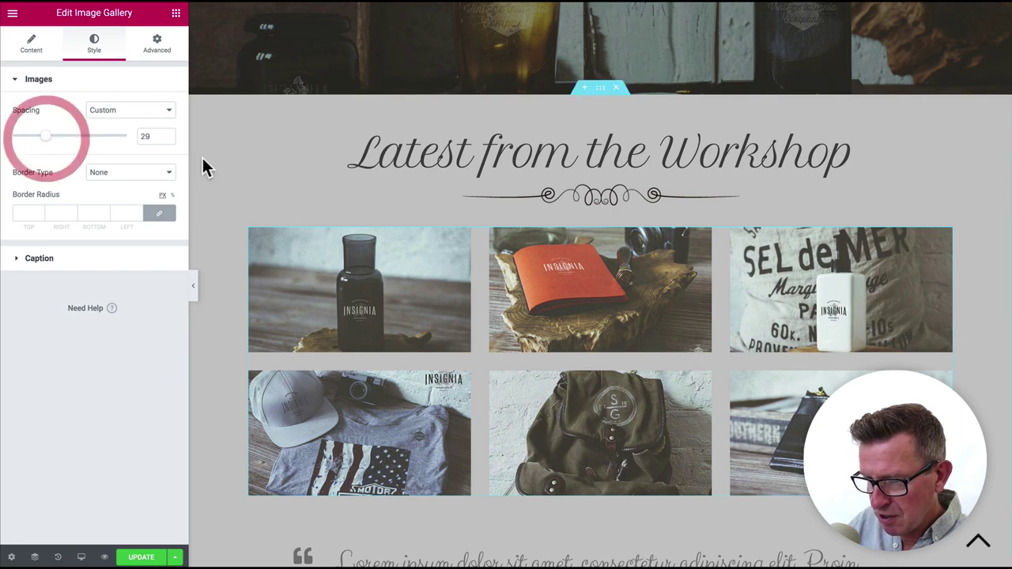
Step: Open the quote text below the gallery for editing and copy the Quote paragraph from _NORMAN_Info in TextEdit
{"action": "scroll", "coordinate": [616, 312], "scroll_direction": "down", "scroll_amount": 2}
{"action": "scroll", "coordinate": [613, 304], "scroll_direction": "down", "scroll_amount": 1}
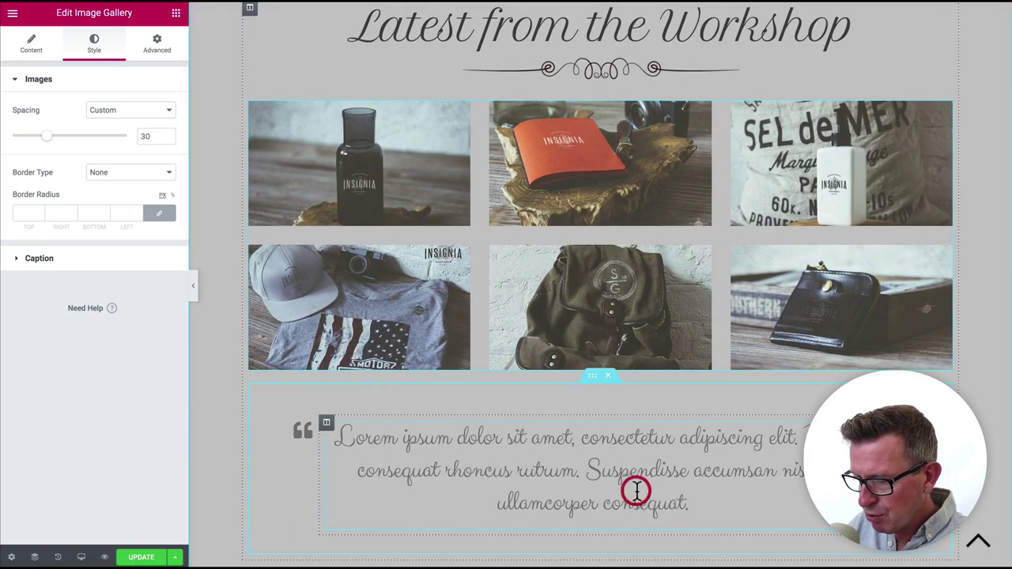
{"action": "left_click", "coordinate": [550, 469]}
{"action": "key", "text": "super+Tab"}
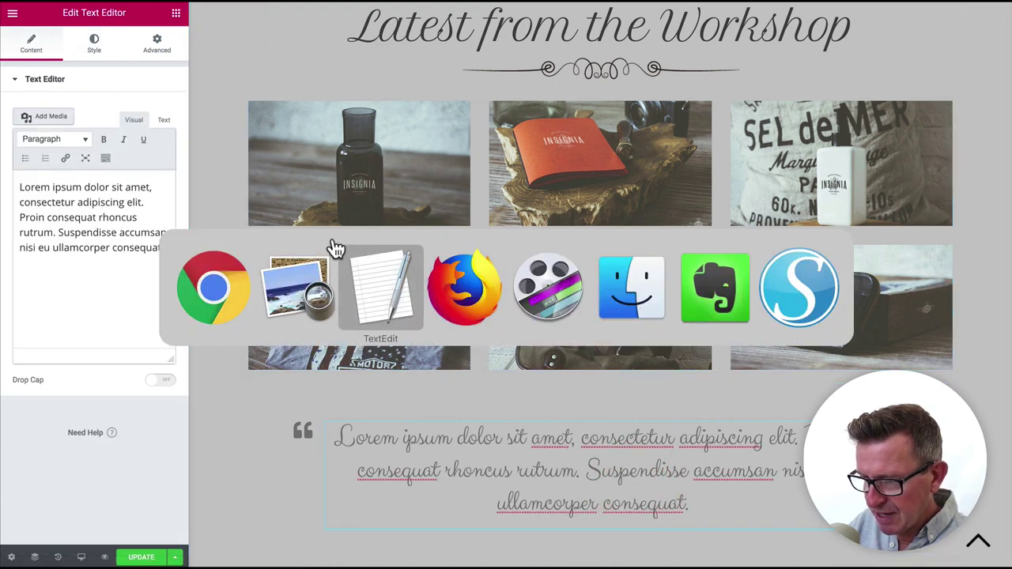
{"action": "left_click", "coordinate": [378, 301]}
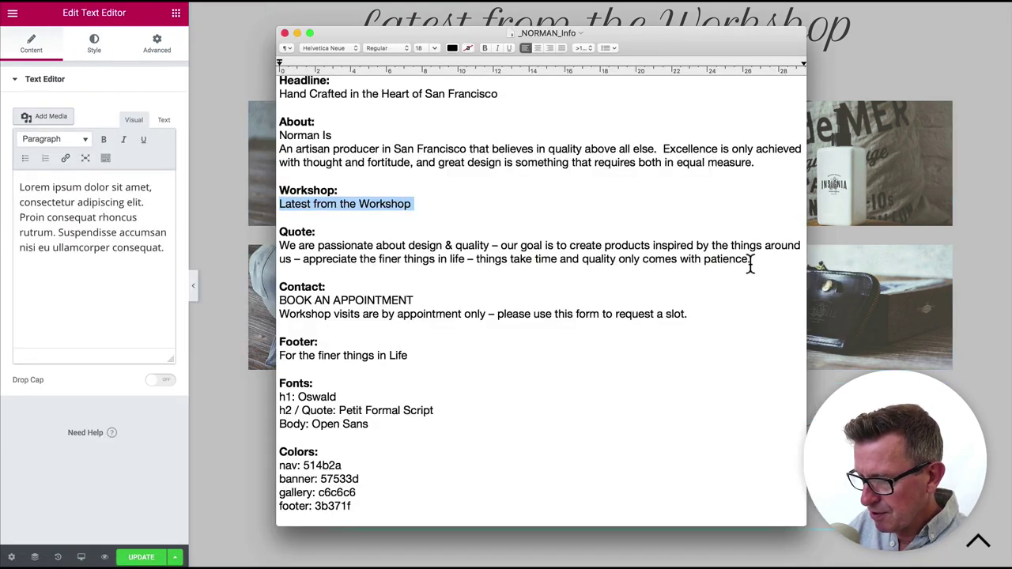
{"action": "left_click_drag", "start_coordinate": [750, 265], "coordinate": [194, 243]}
{"action": "key", "text": "ctrl+c"}
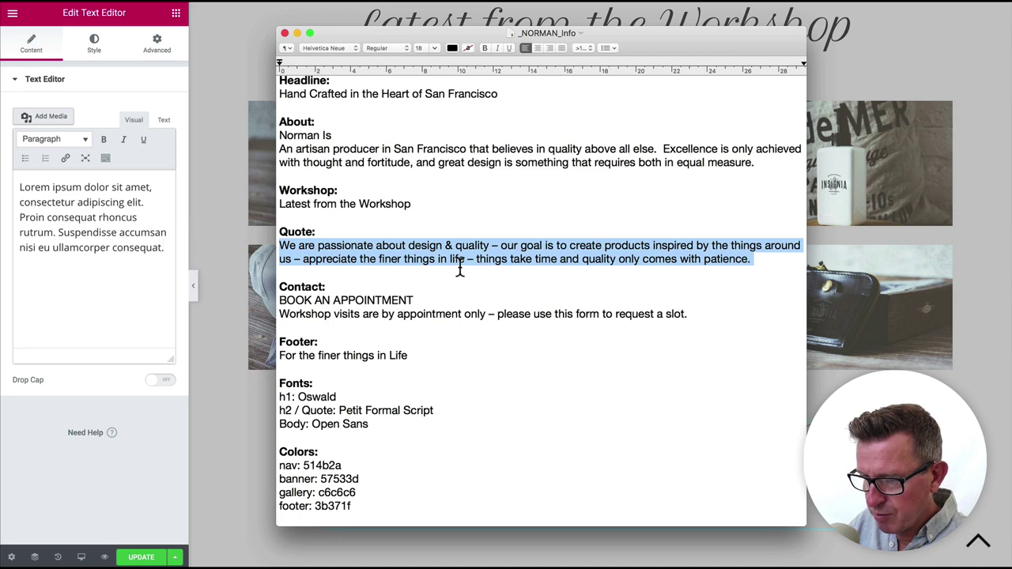
Step: Back in the page editor, replace the placeholder quote with the copied "We are passionate about design & quality" paragraph
{"action": "key", "text": "super+Tab"}
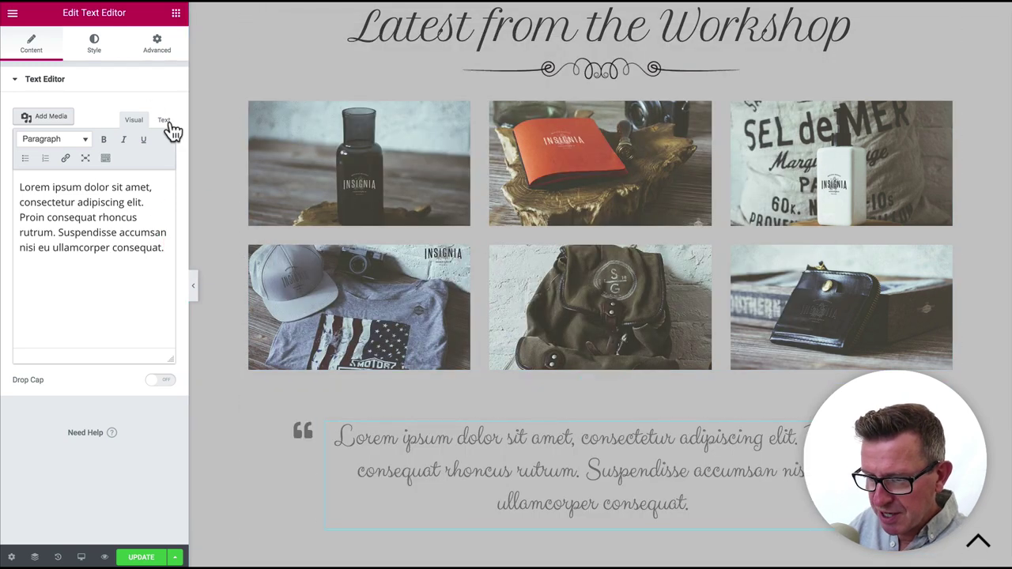
{"action": "left_click", "coordinate": [164, 119]}
{"action": "left_click_drag", "start_coordinate": [156, 248], "coordinate": [4, 167]}
{"action": "key", "text": "ctrl+v"}
{"action": "left_click", "coordinate": [133, 120]}
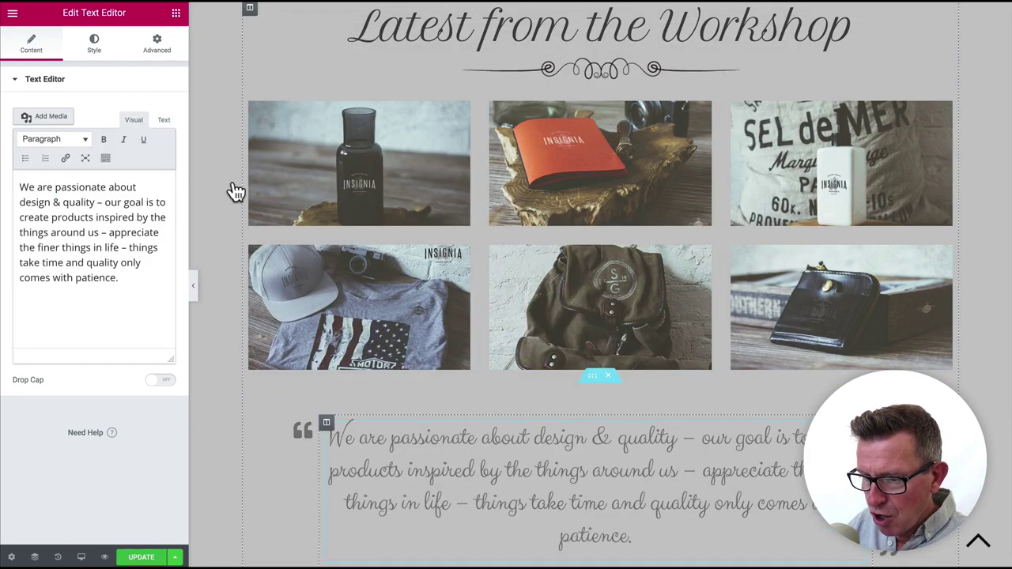
Step: Set the quote text's font family to Petit Formal Script and its size to 21 px
{"action": "left_click", "coordinate": [606, 503]}
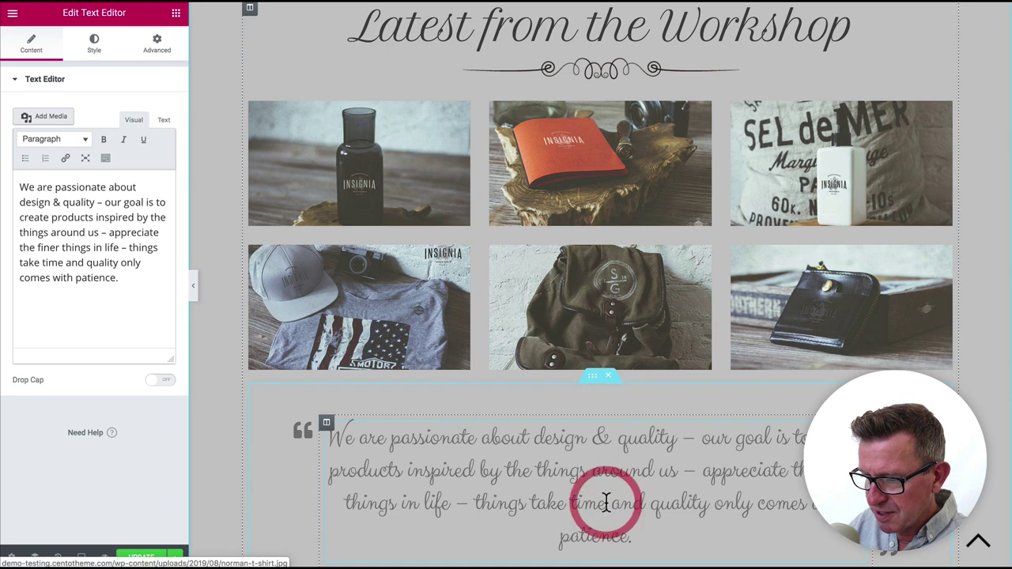
{"action": "left_click", "coordinate": [95, 52]}
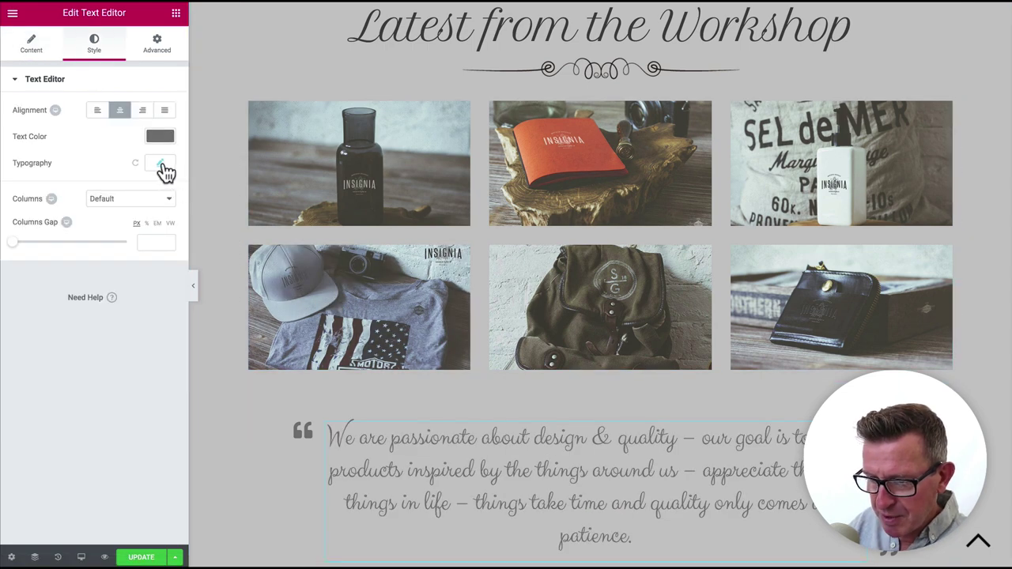
{"action": "left_click", "coordinate": [160, 163]}
{"action": "left_click", "coordinate": [127, 196]}
{"action": "left_click", "coordinate": [135, 271]}
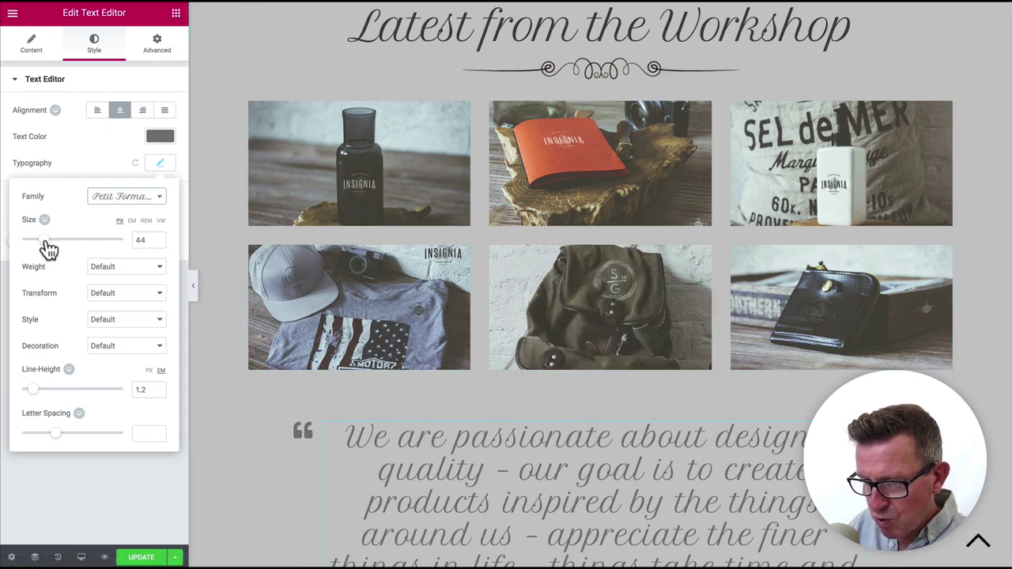
{"action": "left_click_drag", "start_coordinate": [46, 244], "coordinate": [35, 243]}
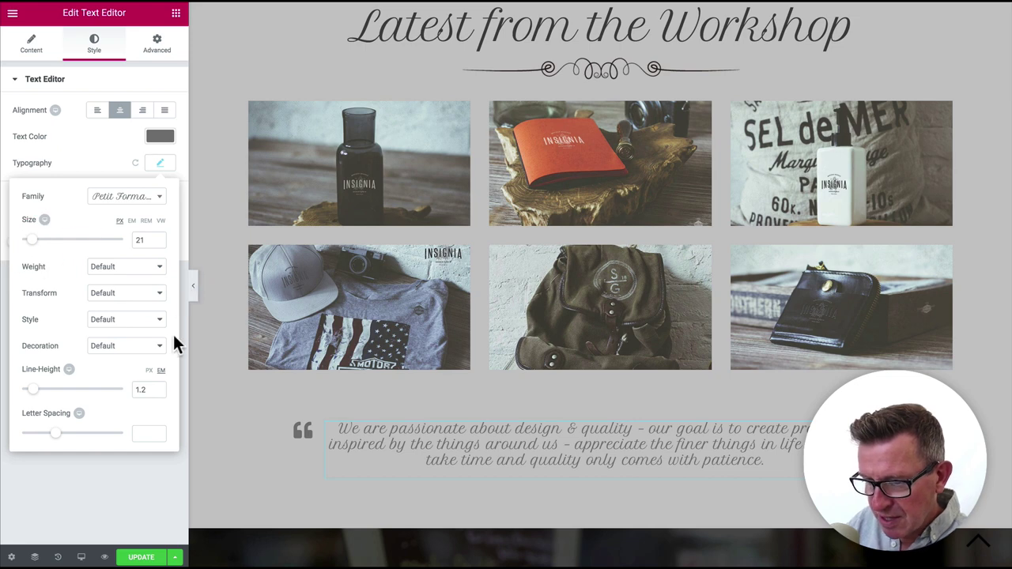
Step: Increase the quote text's line height to 1.9 em and check the section's layout
{"action": "left_click", "coordinate": [158, 386]}
{"action": "left_click", "coordinate": [159, 387]}
{"action": "left_click", "coordinate": [159, 387]}
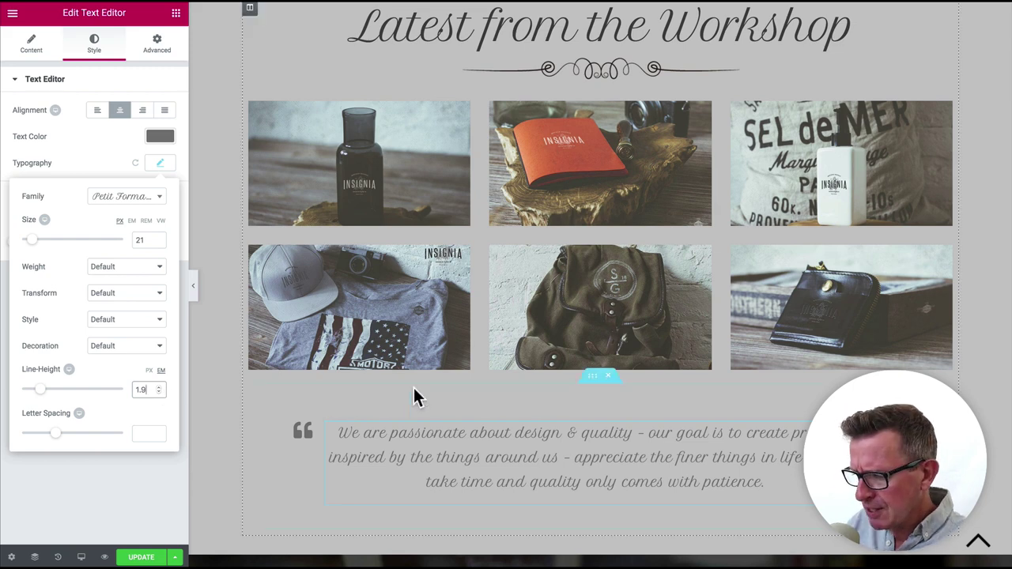
{"action": "scroll", "coordinate": [414, 388], "scroll_direction": "down", "scroll_amount": 2}
{"action": "scroll", "coordinate": [413, 396], "scroll_direction": "up", "scroll_amount": 3}
{"action": "scroll", "coordinate": [413, 395], "scroll_direction": "down", "scroll_amount": 1}
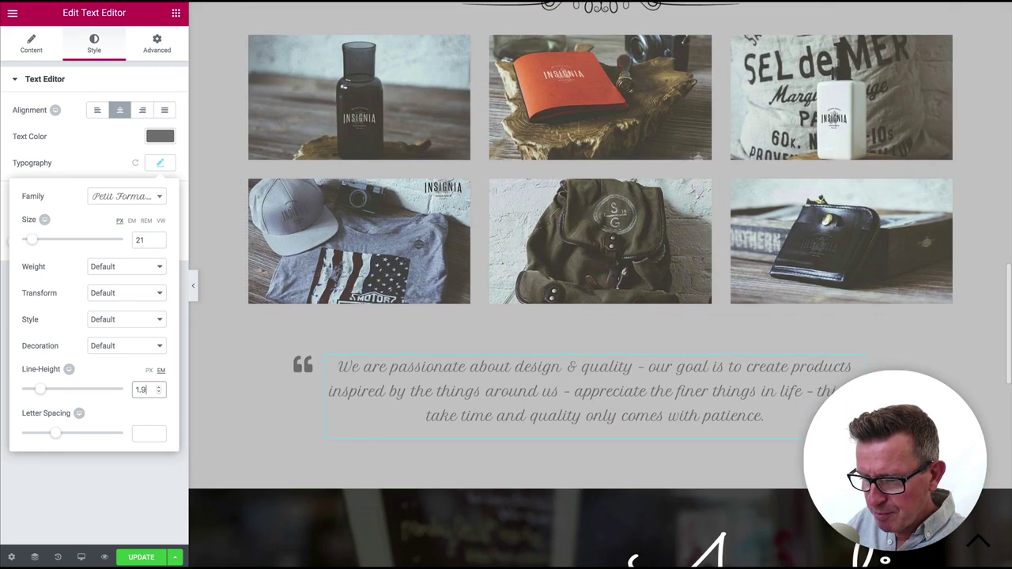
Step: Save the page changes and switch to the live site, viewing it from the hero section
{"action": "left_click", "coordinate": [141, 558]}
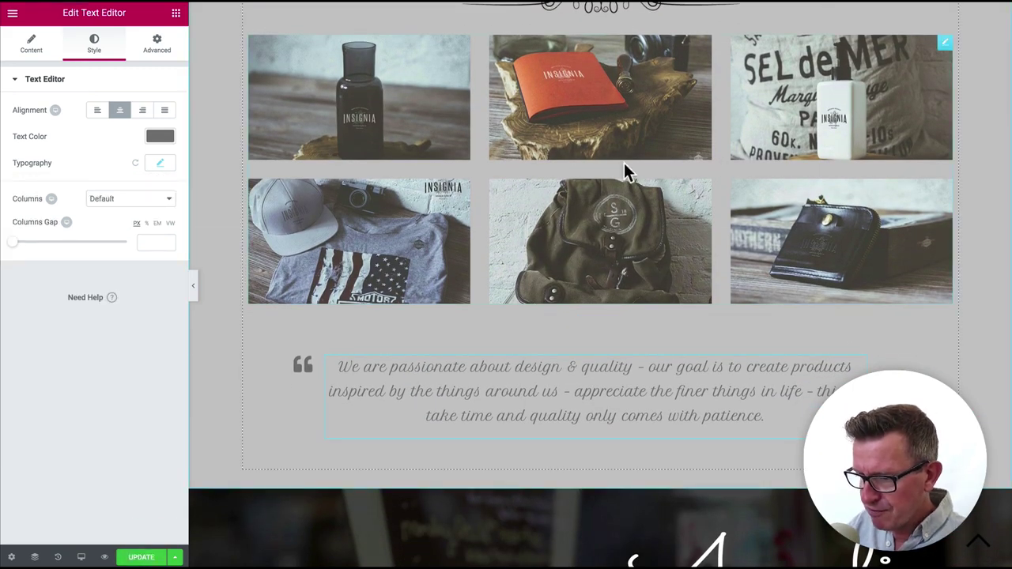
{"action": "key", "text": "super+Tab"}
{"action": "key", "text": "super+Tab"}
{"action": "key", "text": "super+Tab"}
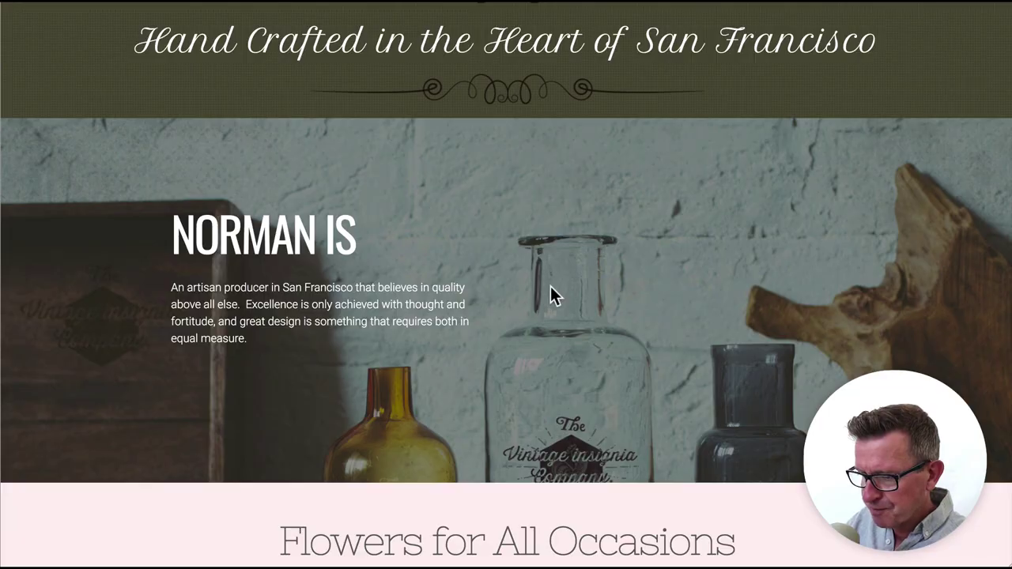
{"action": "scroll", "coordinate": [550, 286], "scroll_direction": "up", "scroll_amount": 8}
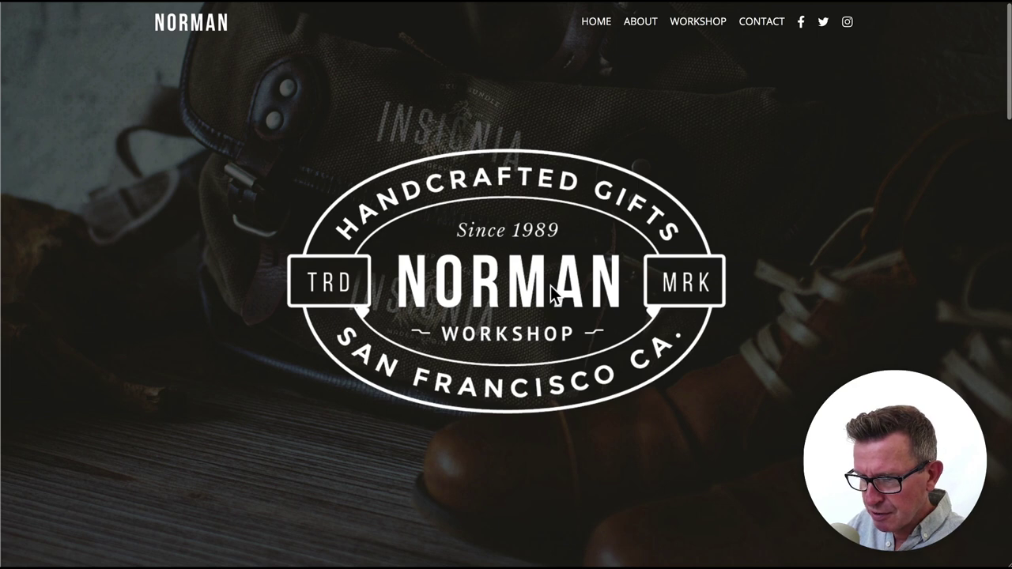
Step: Review the live page from the hero through the banner, about, gallery and quote sections down to the Get In Touch contact section
{"action": "scroll", "coordinate": [782, 252], "scroll_direction": "down", "scroll_amount": 4}
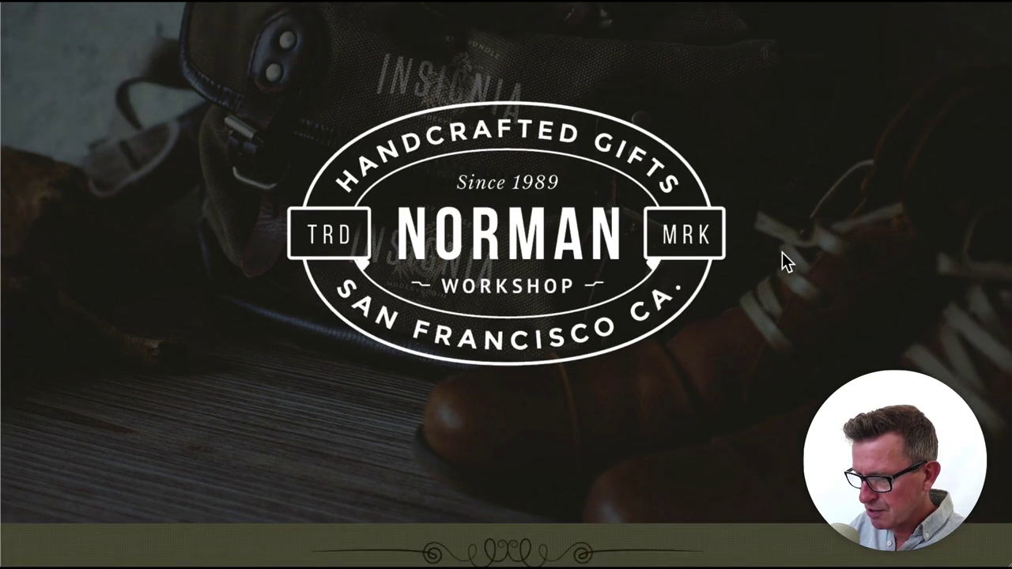
{"action": "scroll", "coordinate": [782, 253], "scroll_direction": "down", "scroll_amount": 5}
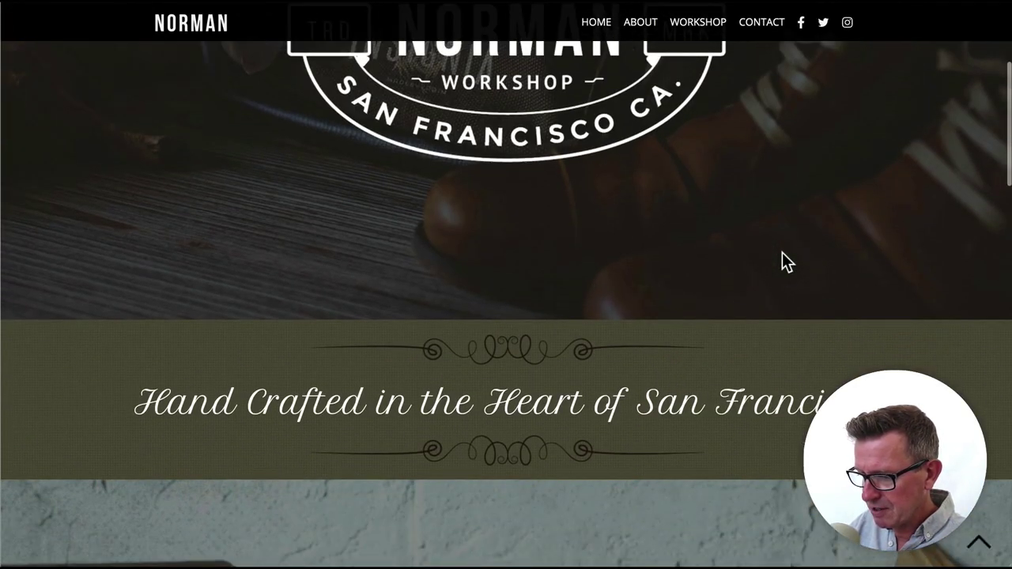
{"action": "scroll", "coordinate": [782, 254], "scroll_direction": "down", "scroll_amount": 4}
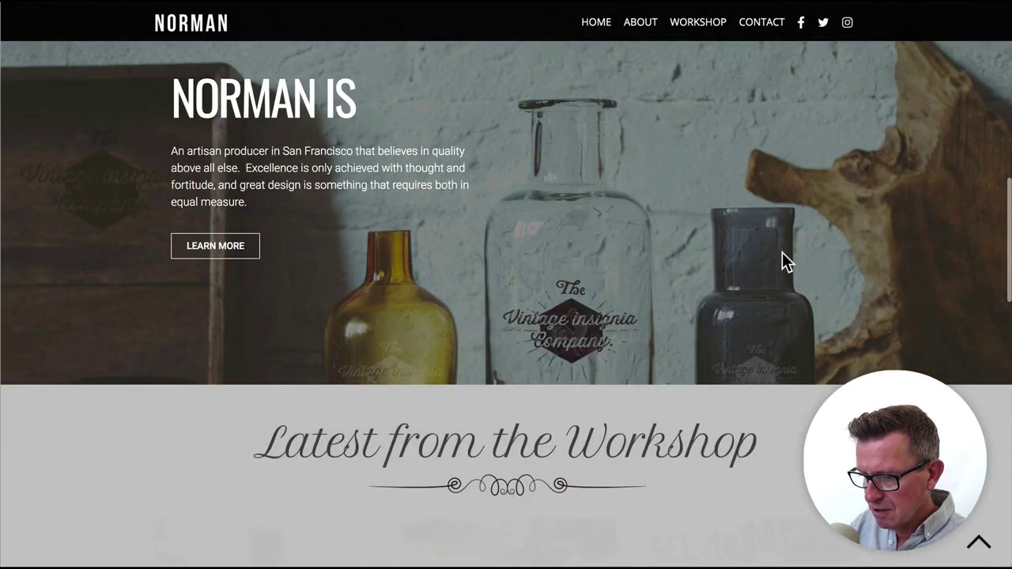
{"action": "scroll", "coordinate": [782, 253], "scroll_direction": "down", "scroll_amount": 3}
{"action": "scroll", "coordinate": [787, 268], "scroll_direction": "down", "scroll_amount": 7}
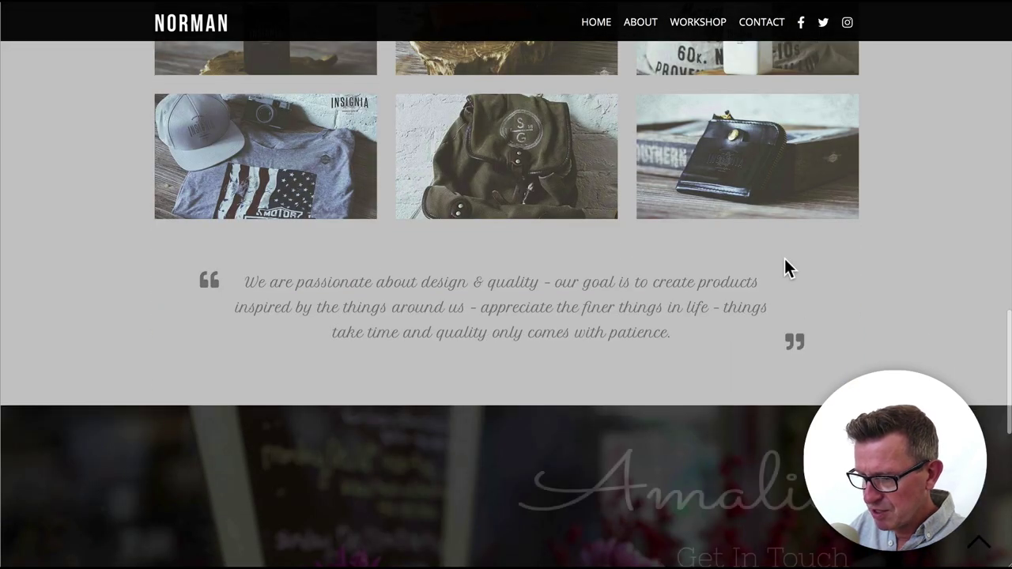
{"action": "scroll", "coordinate": [784, 258], "scroll_direction": "down", "scroll_amount": 1}
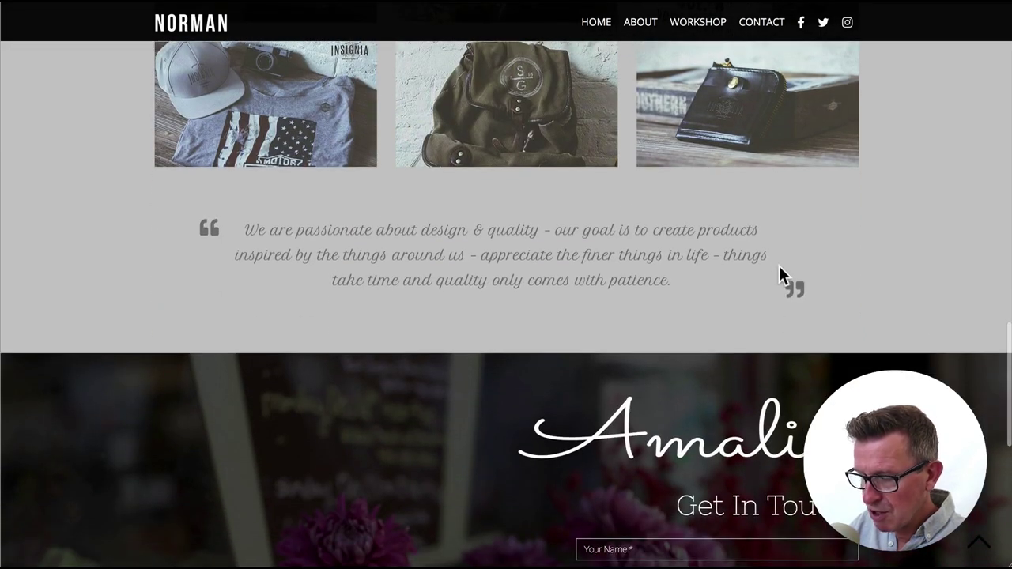
{"action": "scroll", "coordinate": [774, 271], "scroll_direction": "up", "scroll_amount": 1}
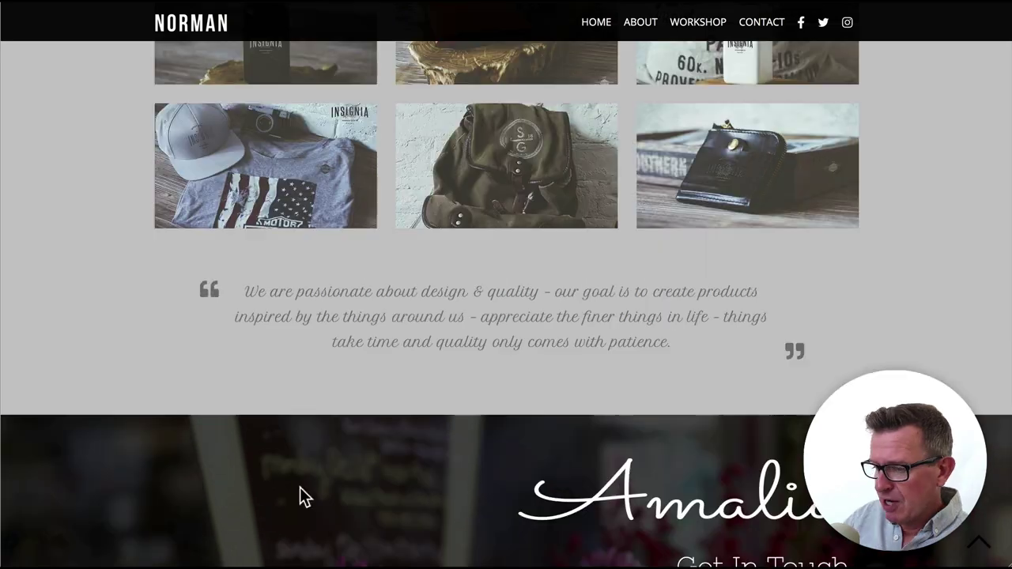
{"action": "scroll", "coordinate": [498, 359], "scroll_direction": "down", "scroll_amount": 5}
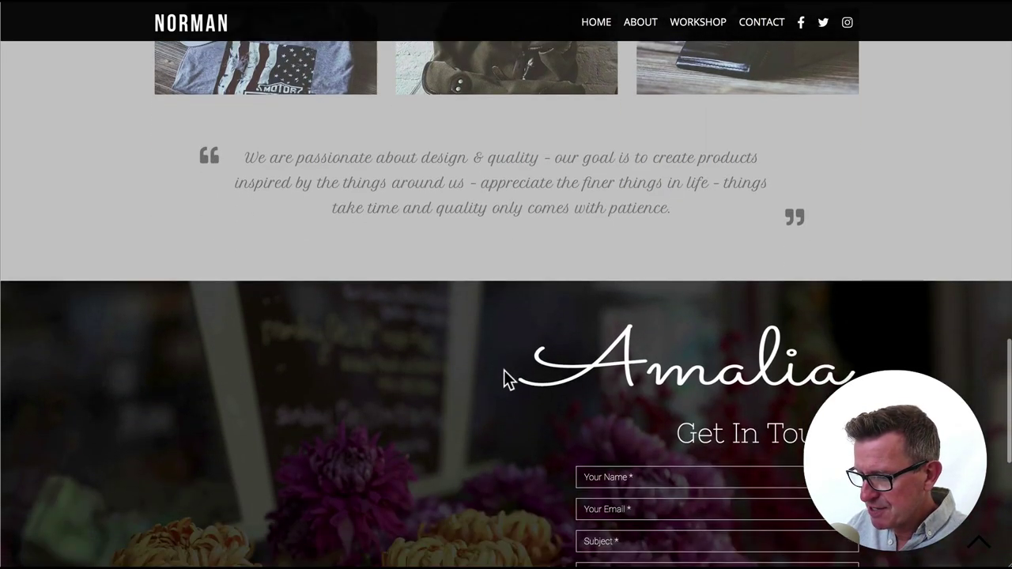
{"action": "scroll", "coordinate": [504, 372], "scroll_direction": "down", "scroll_amount": 1}
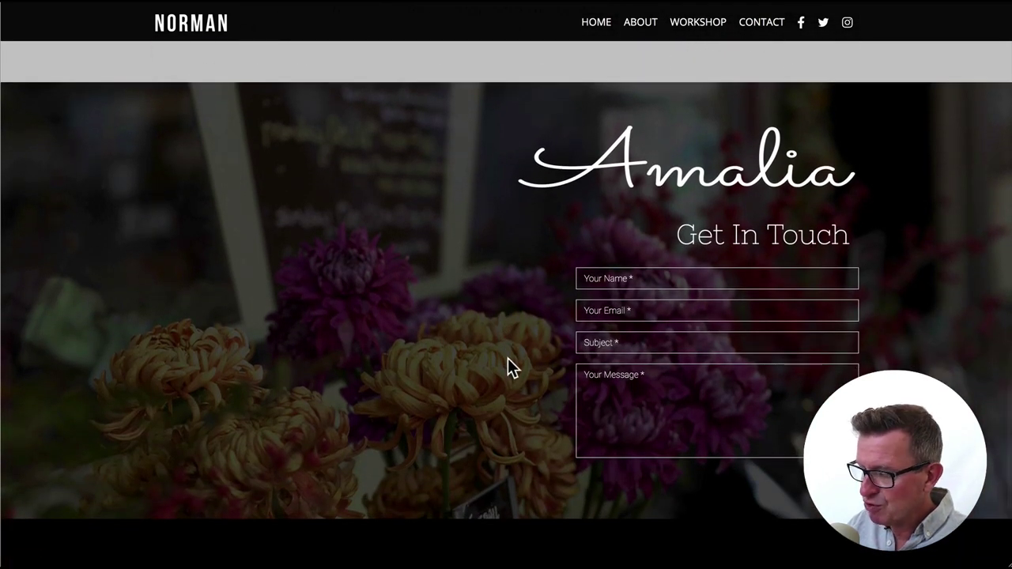
{"action": "scroll", "coordinate": [501, 317], "scroll_direction": "down", "scroll_amount": 1}
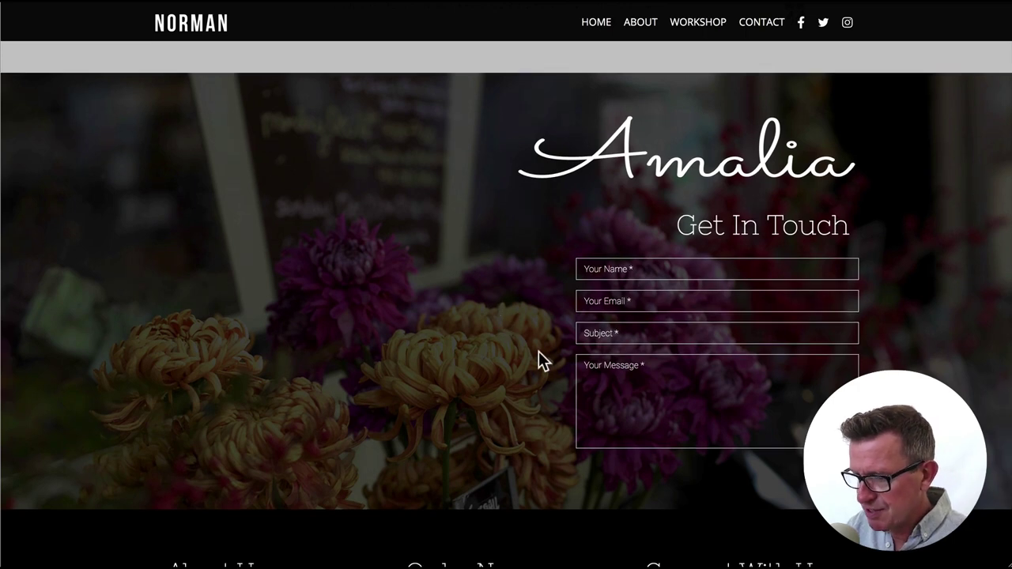
Step: Back in the page editor, open the background style settings of the Get In Touch contact section
{"action": "key", "text": "super+Tab"}
{"action": "left_click", "coordinate": [465, 289]}
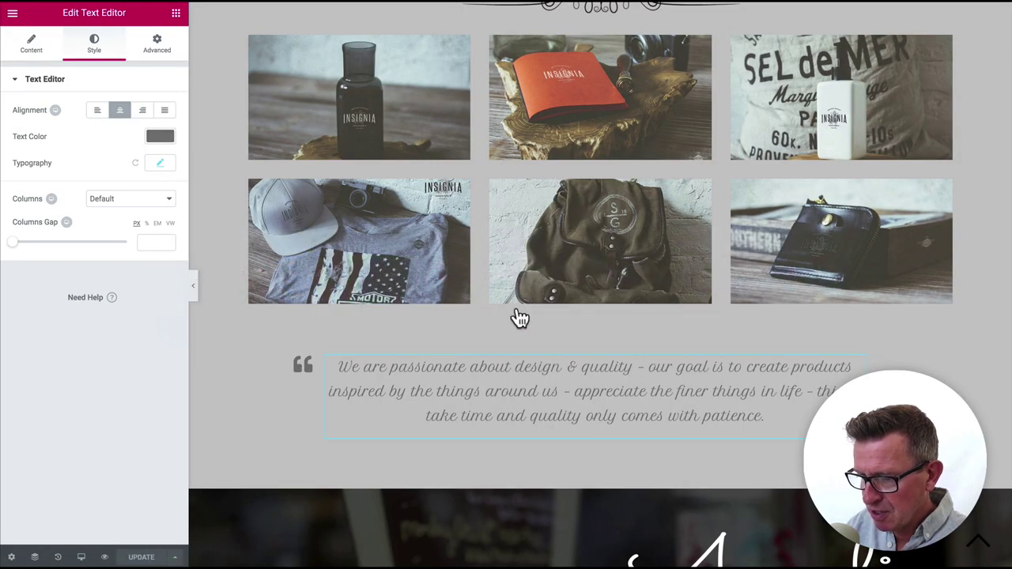
{"action": "scroll", "coordinate": [516, 312], "scroll_direction": "down", "scroll_amount": 6}
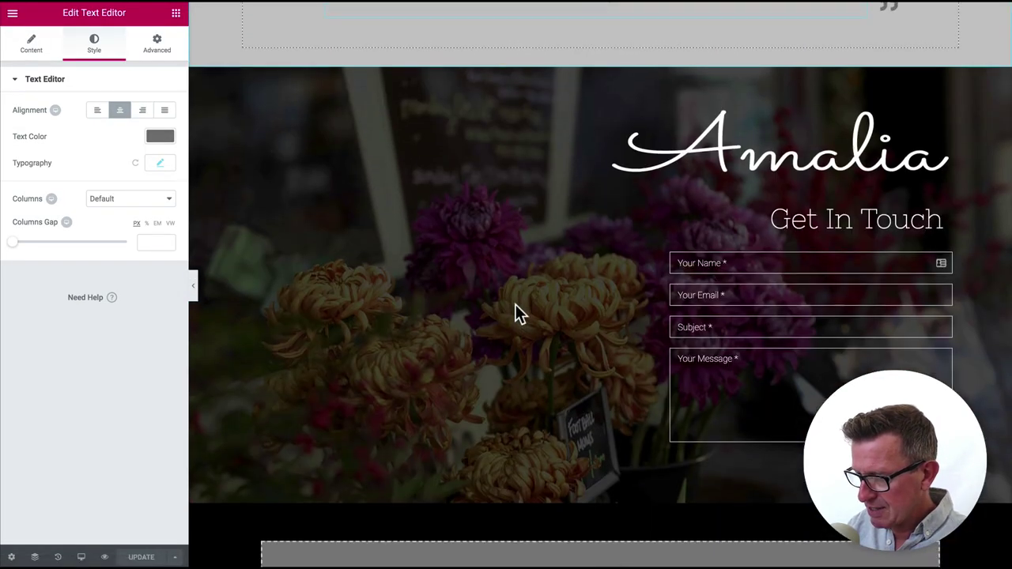
{"action": "left_click", "coordinate": [600, 65]}
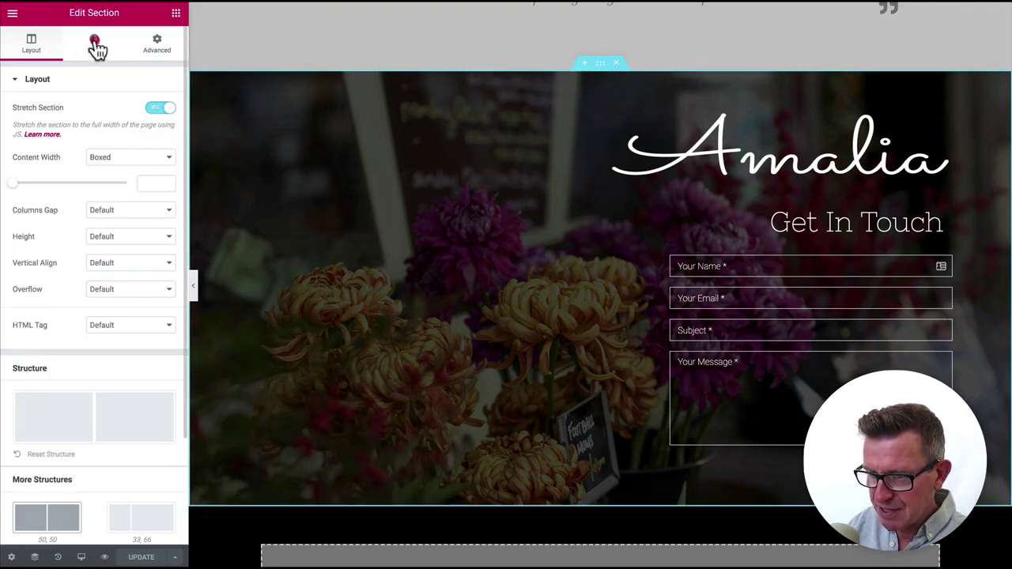
{"action": "left_click", "coordinate": [96, 46]}
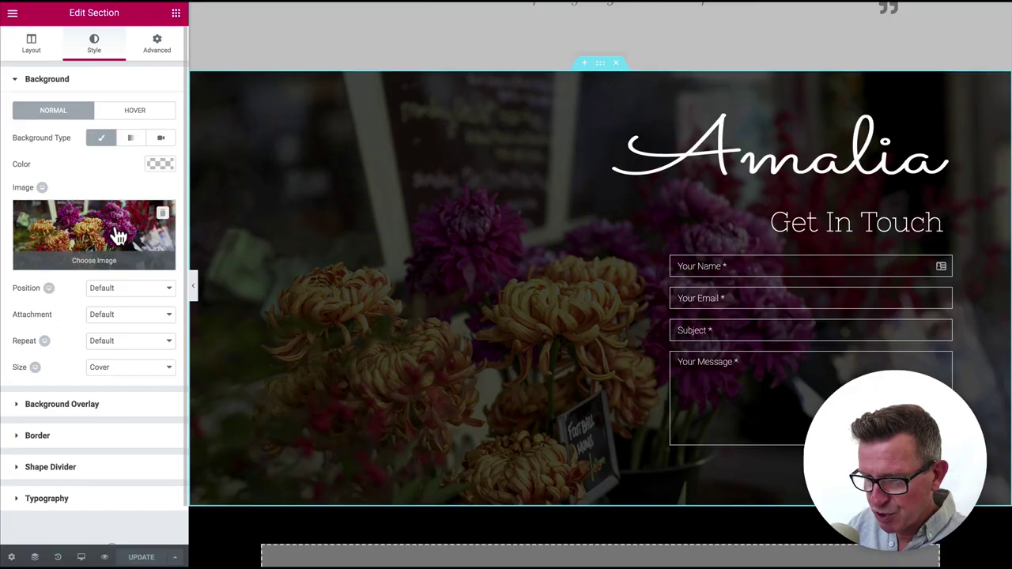
Step: Start uploading a replacement background image for the contact section, browsing to the NORMAN folder
{"action": "left_click", "coordinate": [114, 231]}
{"action": "left_click", "coordinate": [49, 65]}
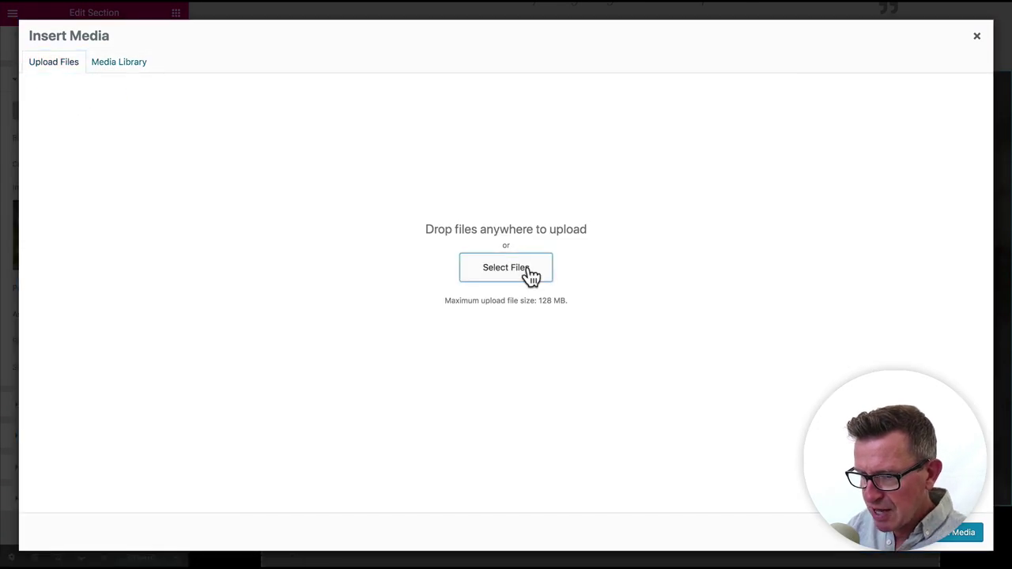
{"action": "left_click", "coordinate": [528, 273]}
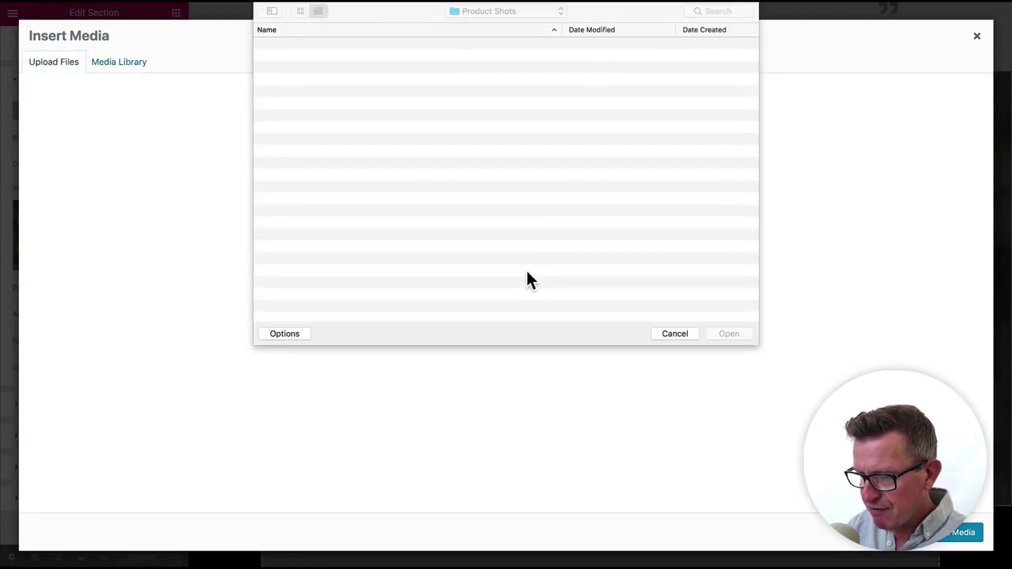
{"action": "left_click", "coordinate": [513, 16]}
{"action": "left_click", "coordinate": [490, 30]}
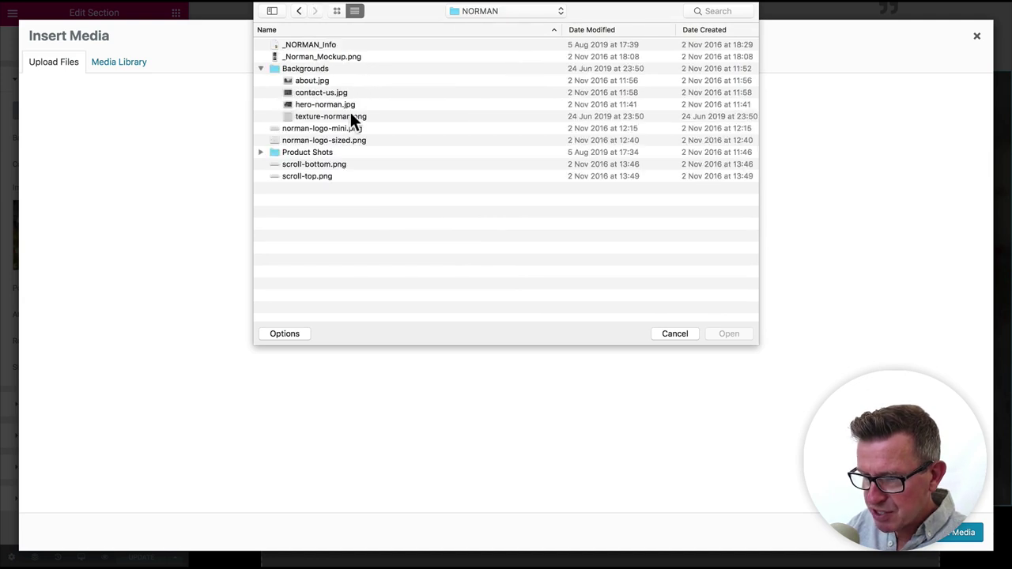